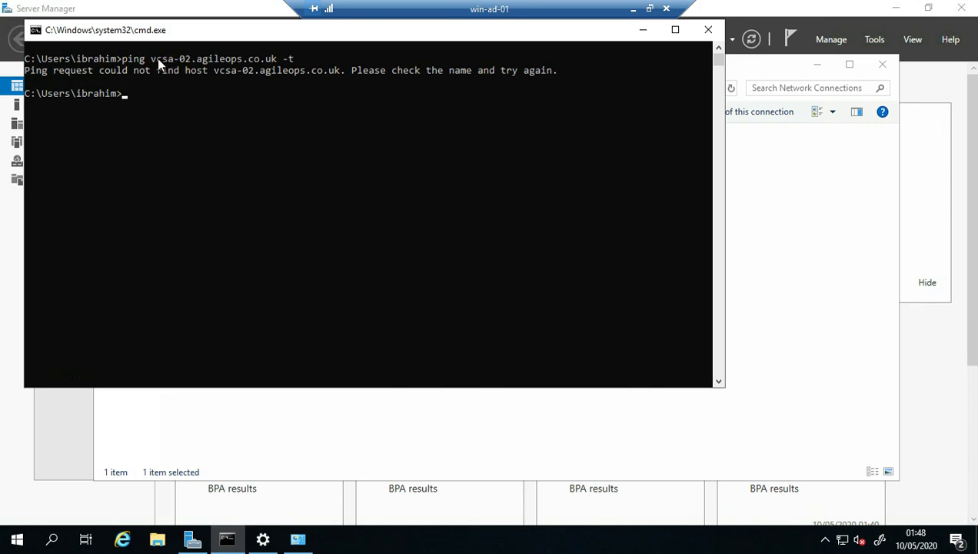
# Return to the remote server session and launch DNS Manager from Server Manager's Tools menu
pyautogui.click(633, 9)
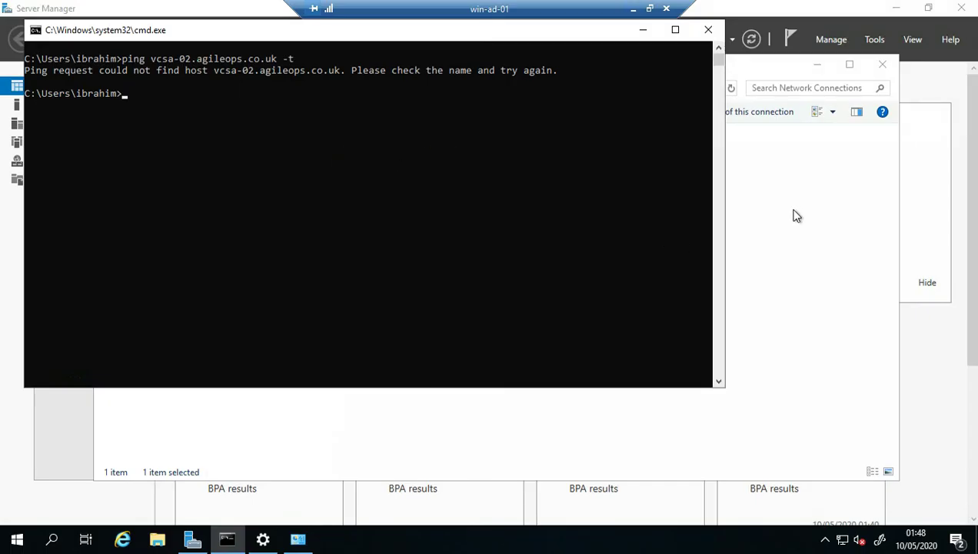
pyautogui.click(789, 206)
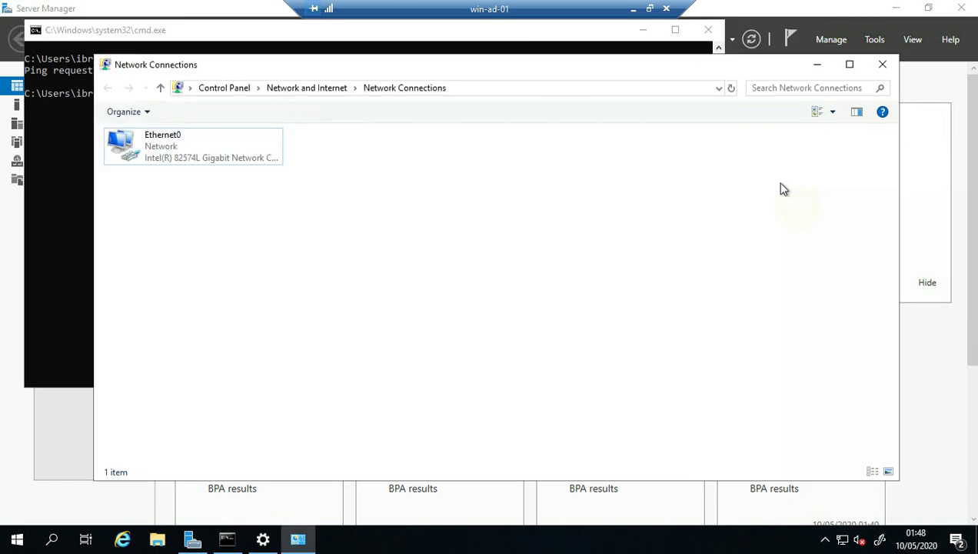
pyautogui.click(870, 38)
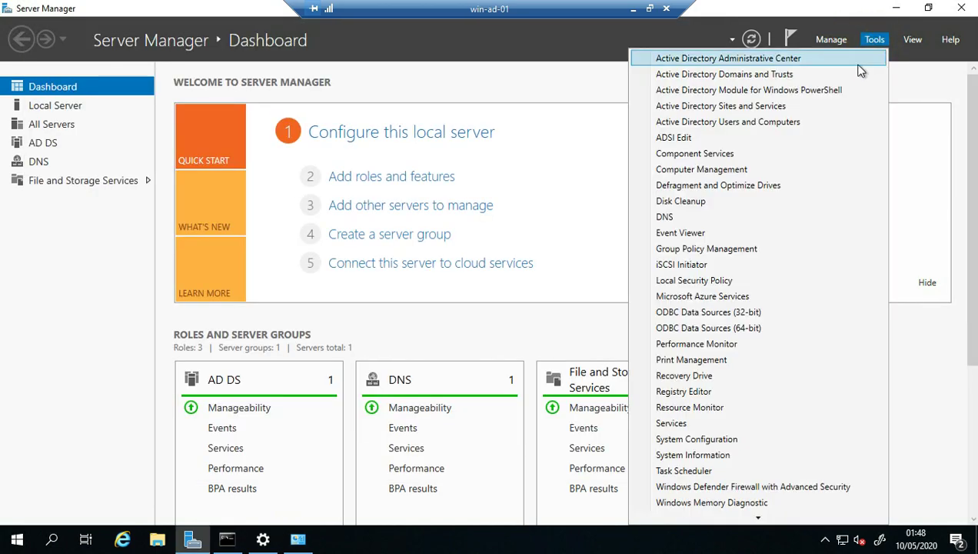
pyautogui.click(704, 216)
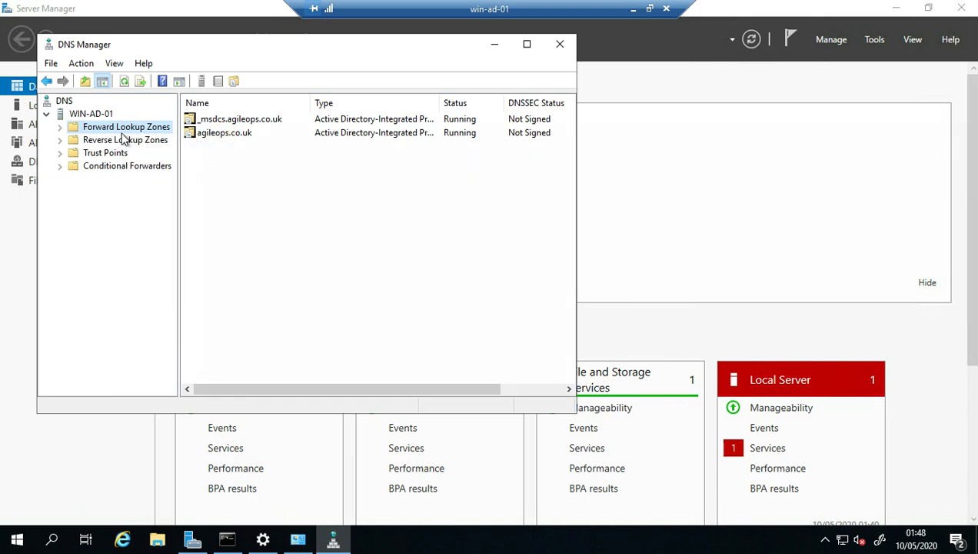
# Expand Forward Lookup Zones and bring up the actions for the agileops.co.uk zone
pyautogui.click(60, 127)
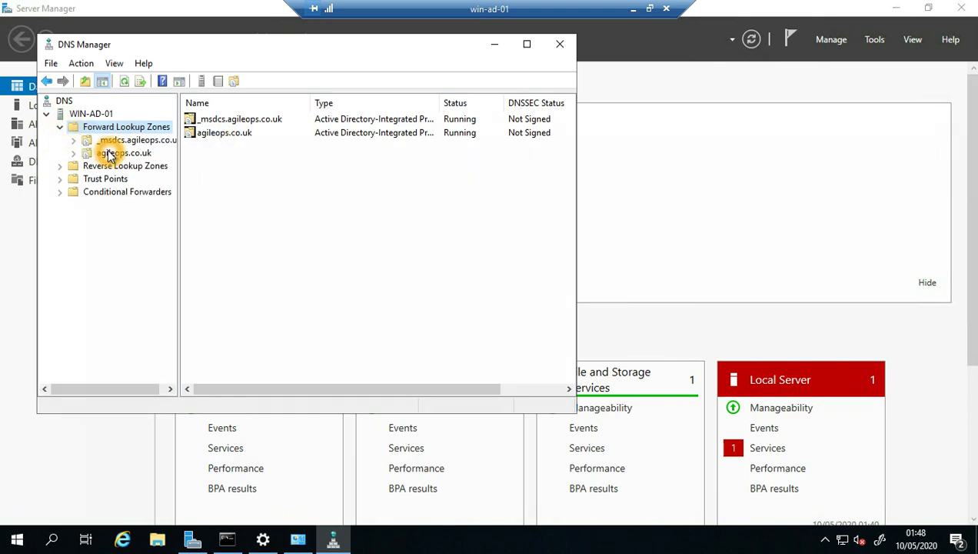
pyautogui.click(108, 153)
pyautogui.click(143, 156)
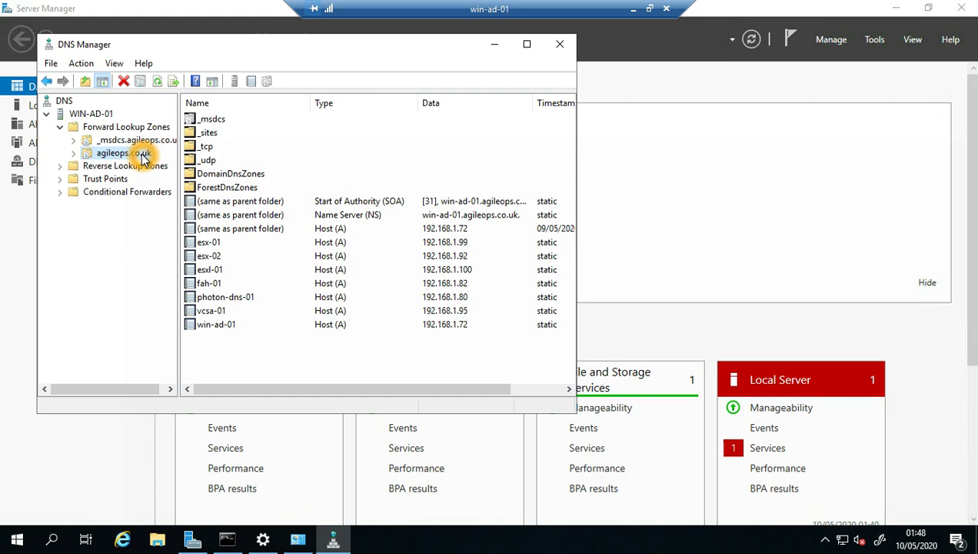
pyautogui.rightClick(144, 155)
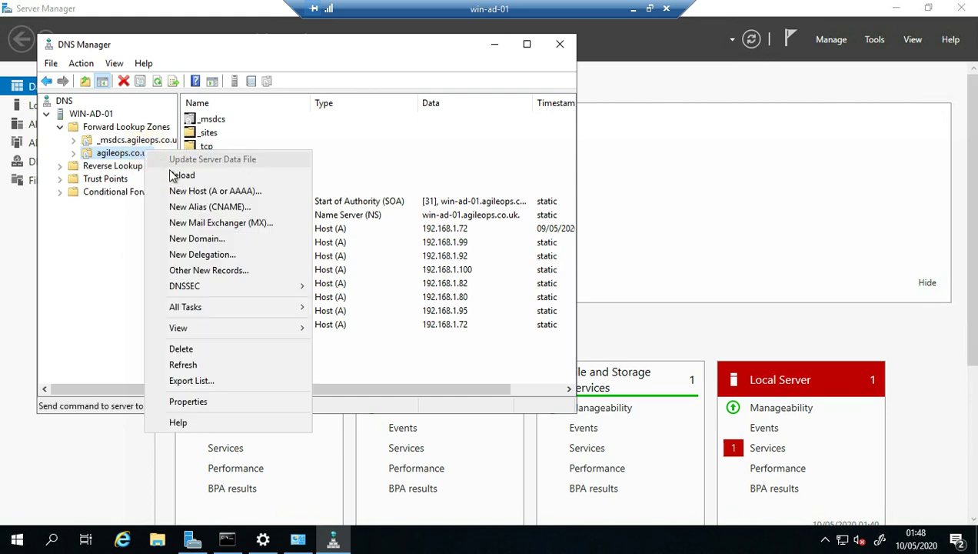
# Fill in a new host record named vcsa-02 with IP 192.168.1.96, checking the slide's planned address
pyautogui.click(184, 191)
pyautogui.click(283, 150)
pyautogui.write('v')
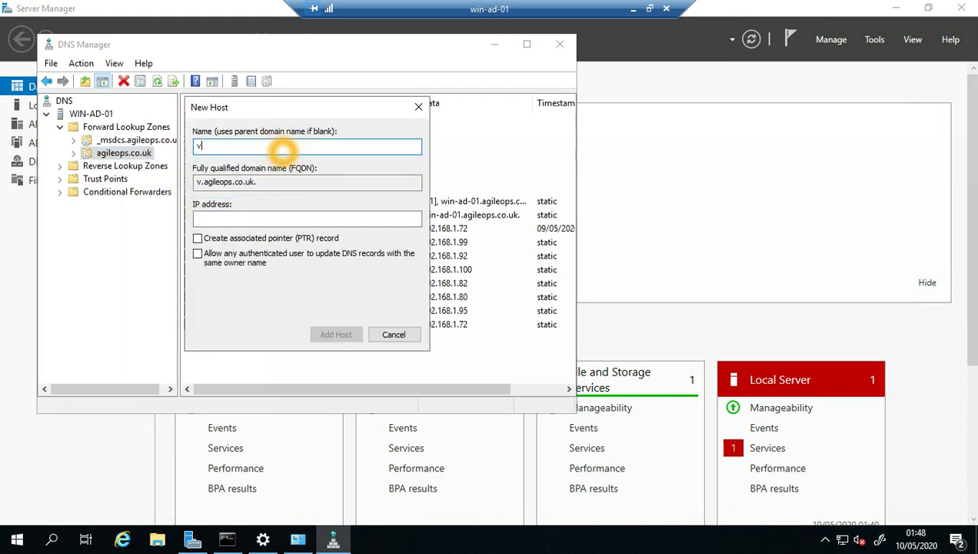
pyautogui.write('csa-02')
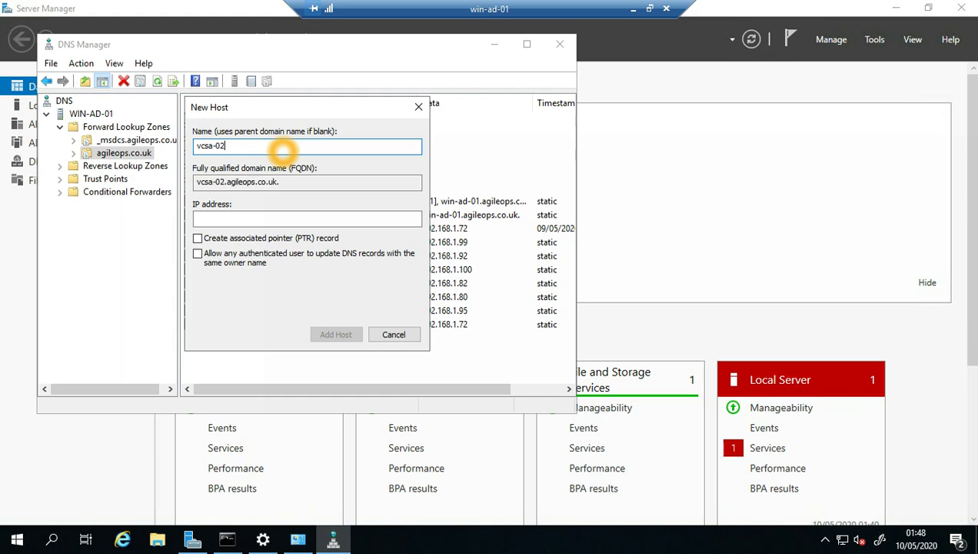
pyautogui.click(227, 220)
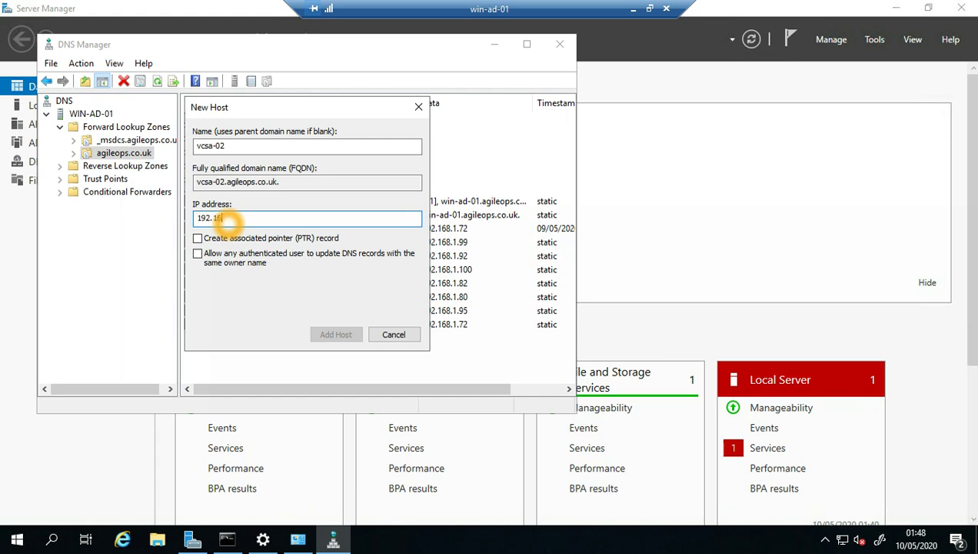
pyautogui.write('192.168.1.8')
pyautogui.write('6')
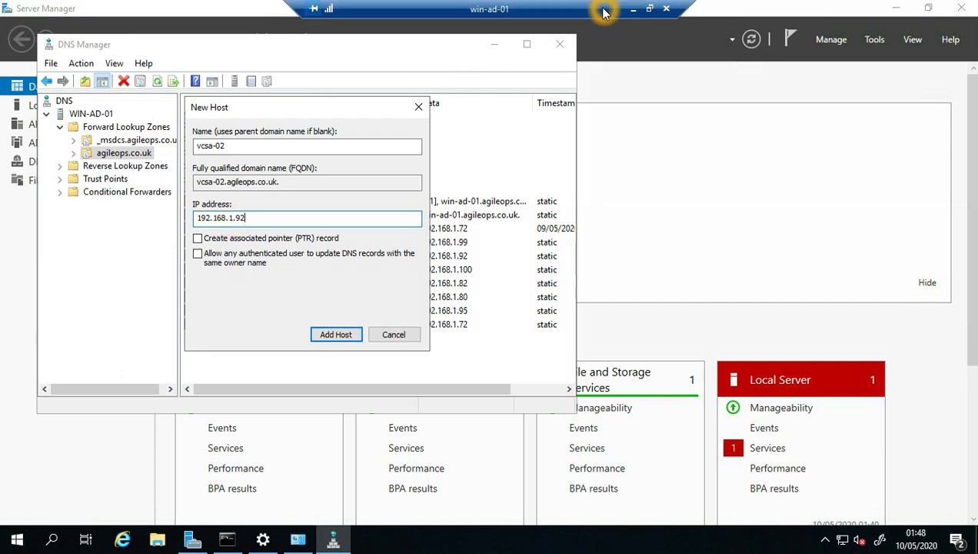
pyautogui.click(632, 9)
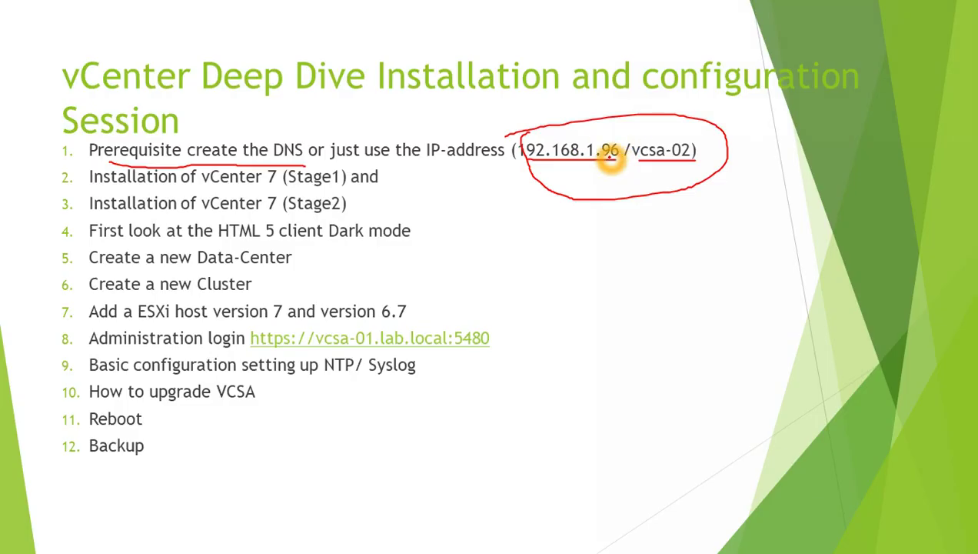
pyautogui.moveTo(594, 162); pyautogui.dragTo(625, 163)
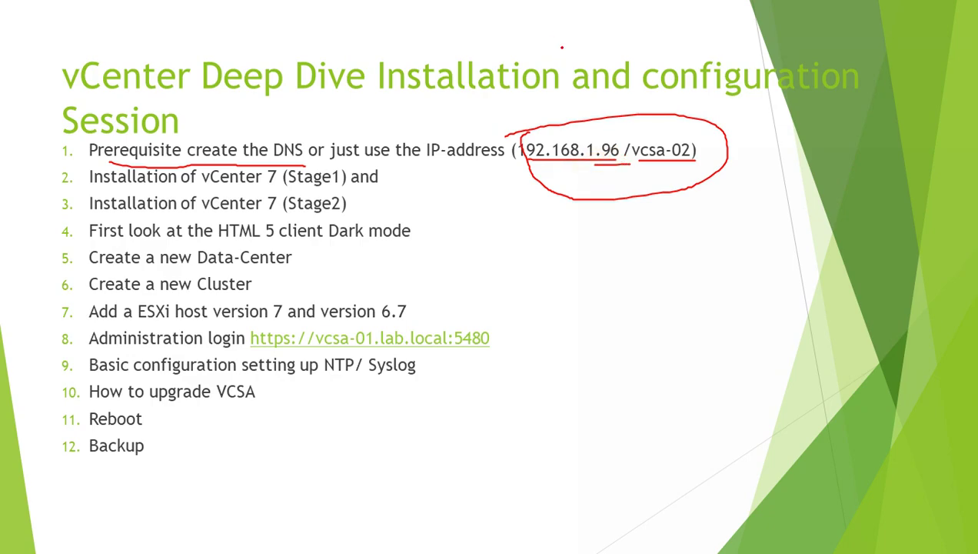
pyautogui.hotkey('alt', 'Tab')
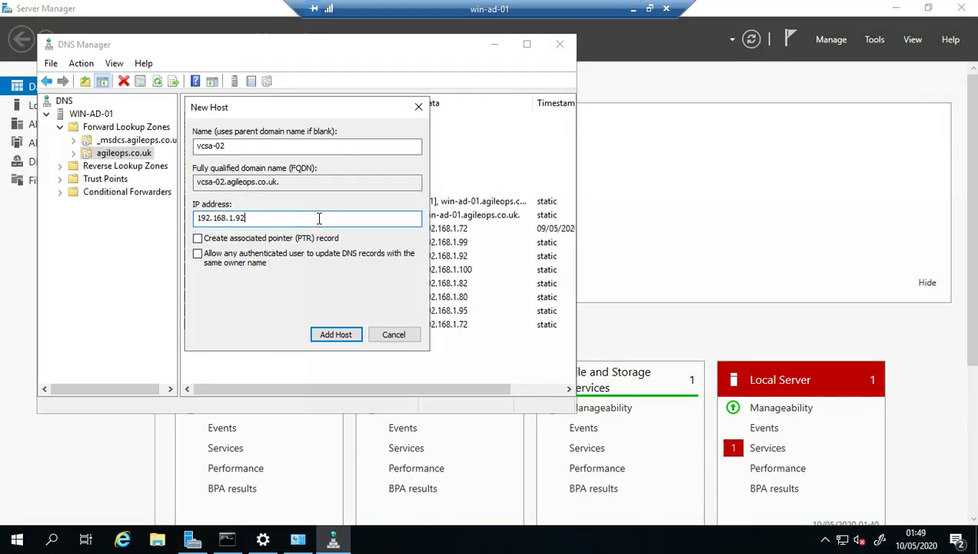
pyautogui.click(319, 218)
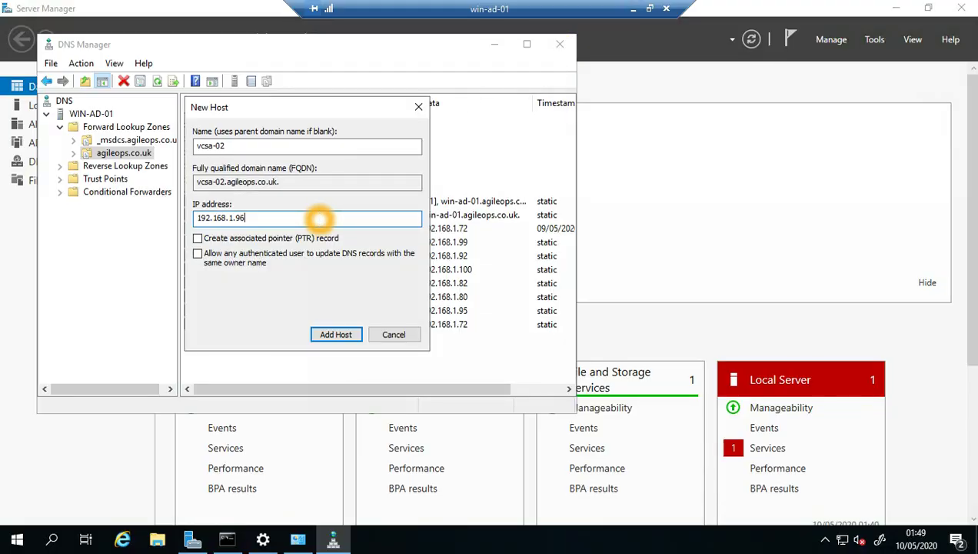
pyautogui.write('6')
# Add vcsa-02 with its PTR record, then close the New Host form and DNS Manager
pyautogui.click(198, 239)
pyautogui.click(343, 338)
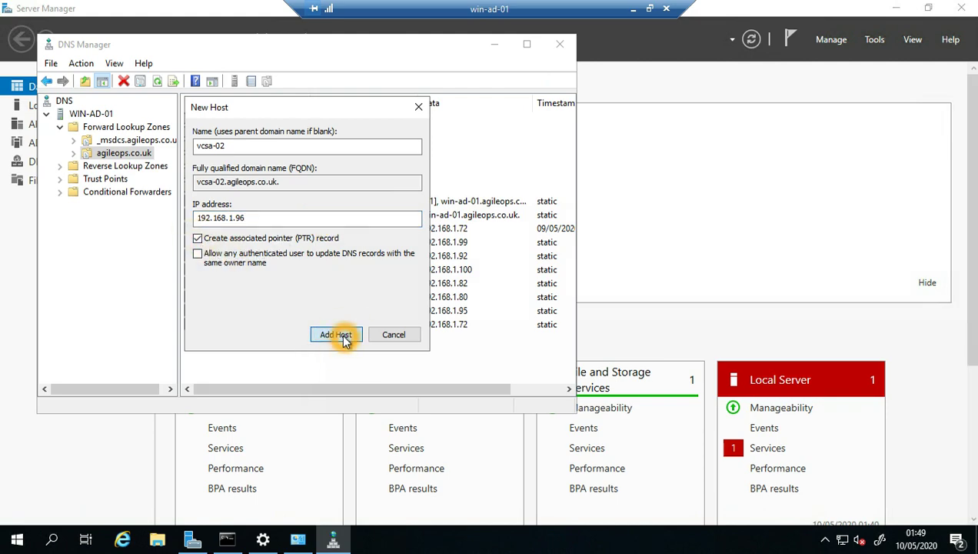
pyautogui.click(592, 322)
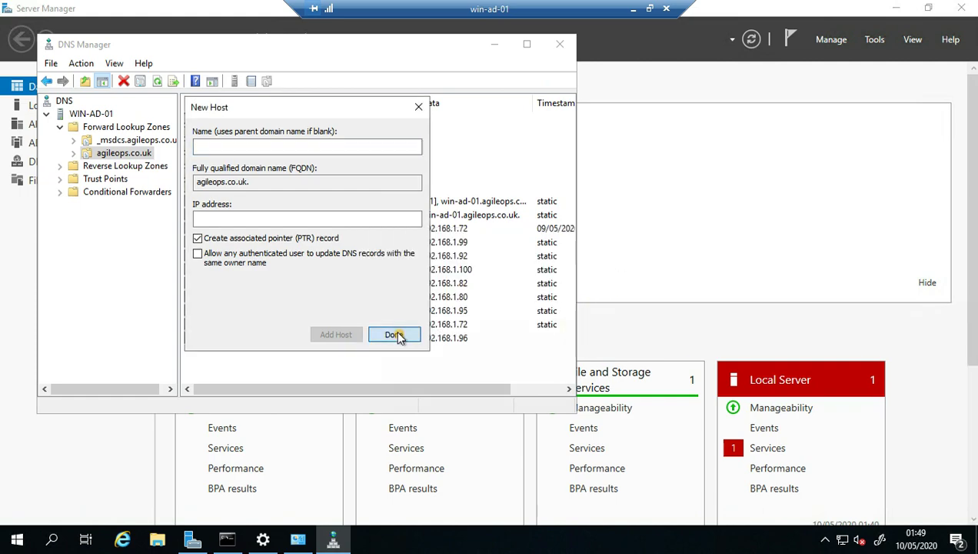
pyautogui.click(397, 335)
pyautogui.click(560, 44)
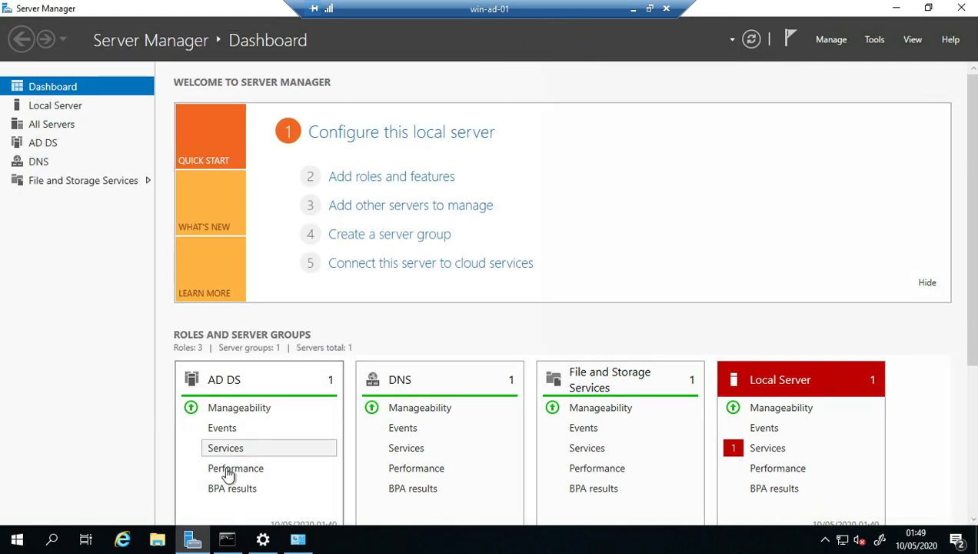
# Run an nslookup for vcsa-02 in Command Prompt
pyautogui.click(227, 536)
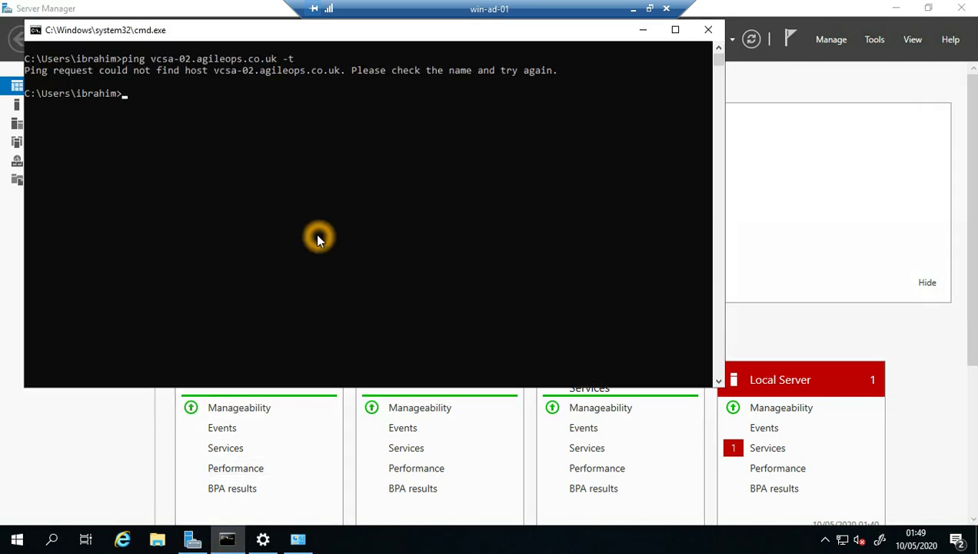
pyautogui.press('Up')
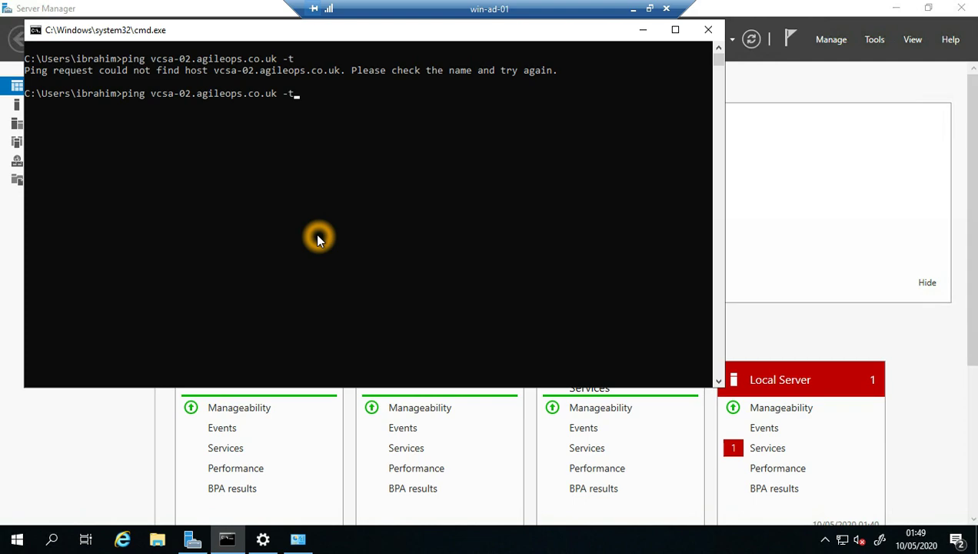
pyautogui.press('BackSpace')
pyautogui.press('BackSpace')
pyautogui.press('BackSpace')
pyautogui.press('BackSpace')
pyautogui.press('BackSpace')
pyautogui.press('BackSpace')
pyautogui.press('BackSpace')
pyautogui.press('BackSpace')
pyautogui.press('BackSpace')
pyautogui.press('BackSpace')
pyautogui.press('BackSpace')
pyautogui.press('BackSpace')
pyautogui.press('BackSpace')
pyautogui.press('BackSpace')
pyautogui.press('BackSpace')
pyautogui.press('BackSpace')
pyautogui.press('BackSpace')
pyautogui.press('BackSpace')
pyautogui.press('BackSpace')
pyautogui.press('BackSpace')
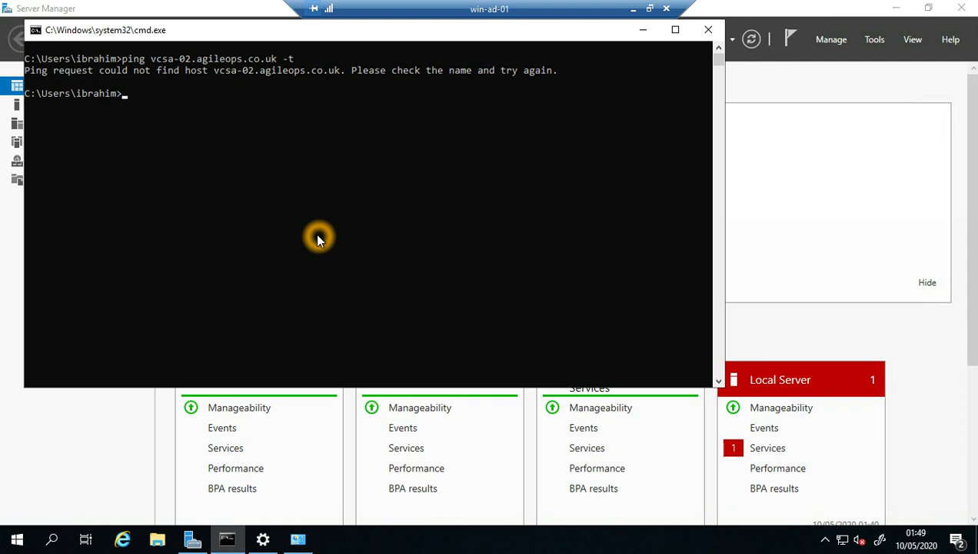
pyautogui.write('nslookup vcsa-02.agaileops.co.uk')
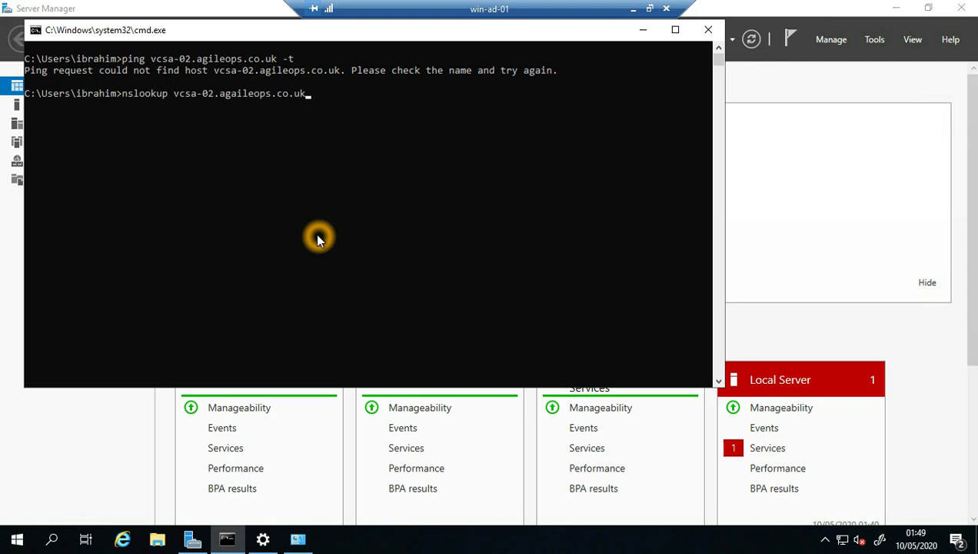
pyautogui.press('Return')
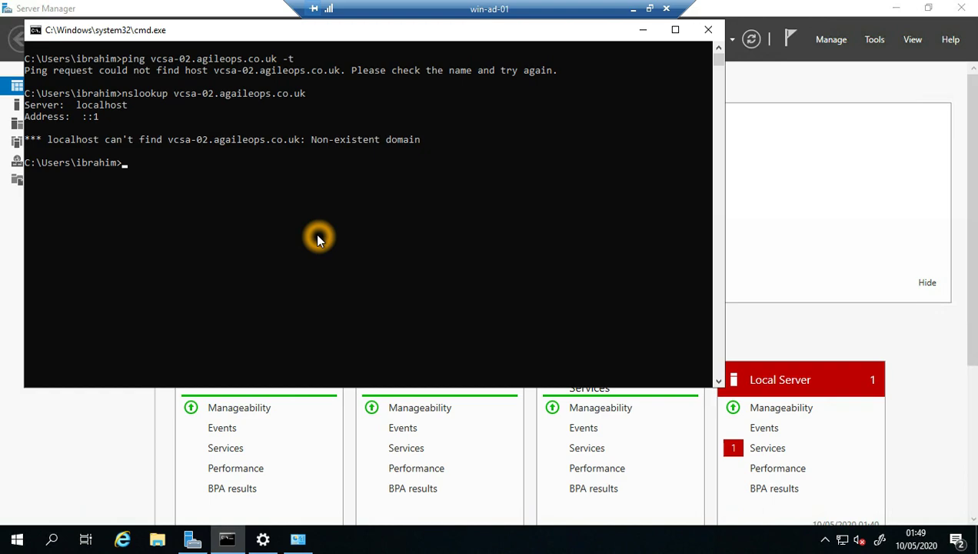
# Rerun the lookup with the short name vcsa-02, confirm 192.168.1.96, and return to the slide
pyautogui.press('Up')
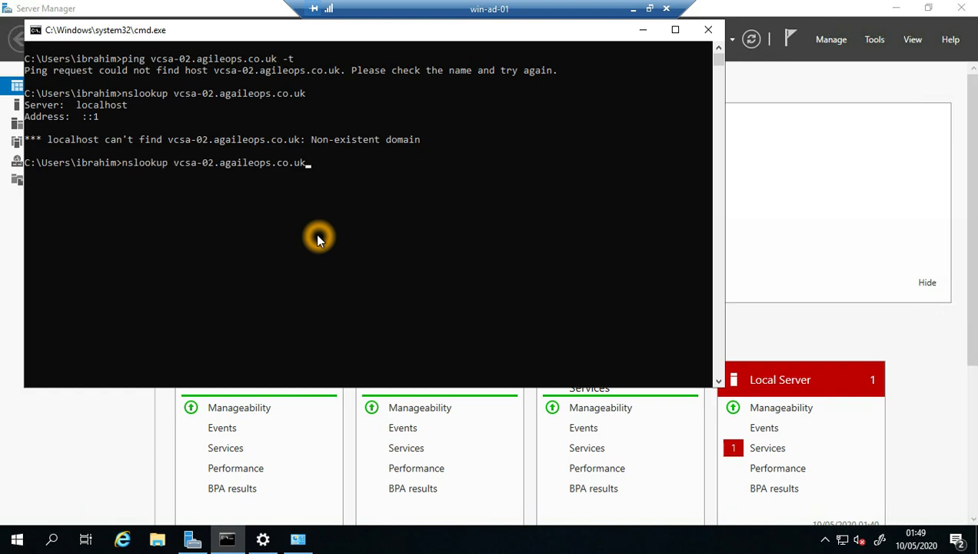
pyautogui.press('BackSpace')
pyautogui.press('BackSpace')
pyautogui.press('BackSpace')
pyautogui.press('BackSpace')
pyautogui.press('BackSpace')
pyautogui.press('BackSpace')
pyautogui.press('BackSpace')
pyautogui.press('BackSpace')
pyautogui.press('BackSpace')
pyautogui.press('BackSpace')
pyautogui.press('BackSpace')
pyautogui.press('BackSpace')
pyautogui.press('BackSpace')
pyautogui.press('BackSpace')
pyautogui.press('BackSpace')
pyautogui.press('BackSpace')
pyautogui.press('BackSpace')
pyautogui.press('BackSpace')
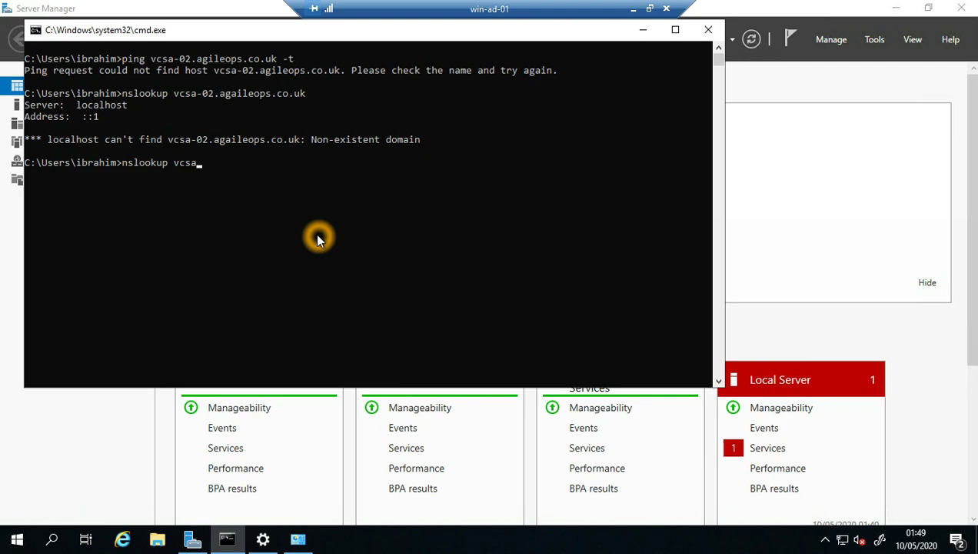
pyautogui.press('Return')
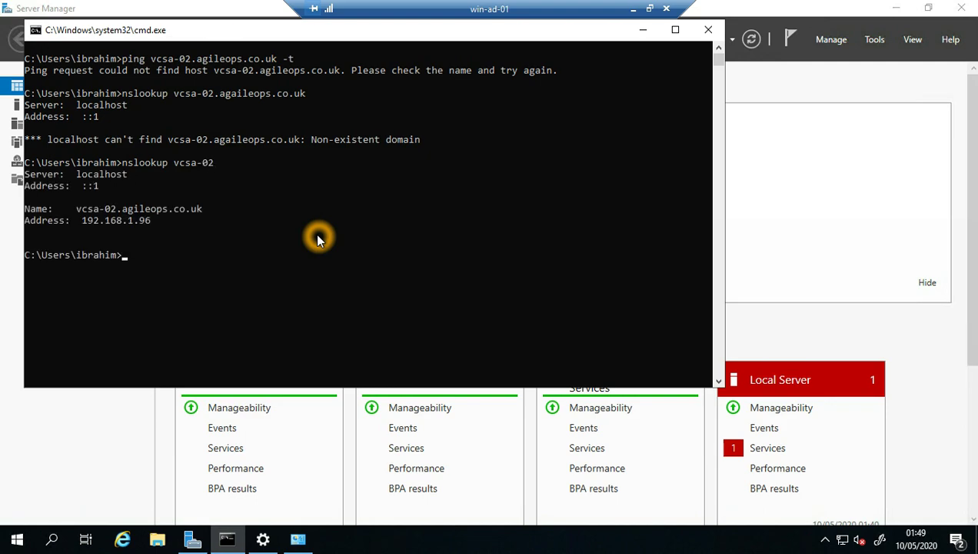
pyautogui.moveTo(91, 223); pyautogui.dragTo(163, 229)
pyautogui.click(182, 243)
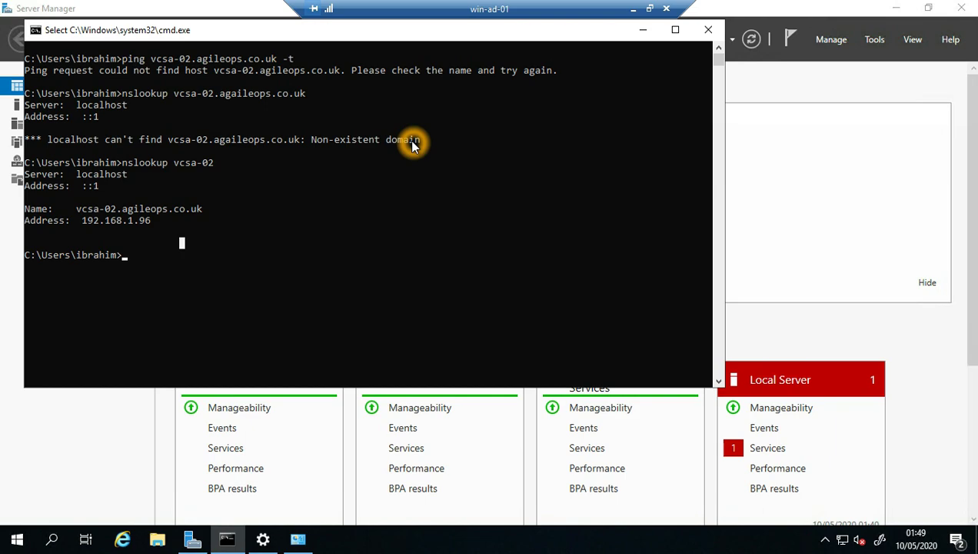
pyautogui.click(631, 10)
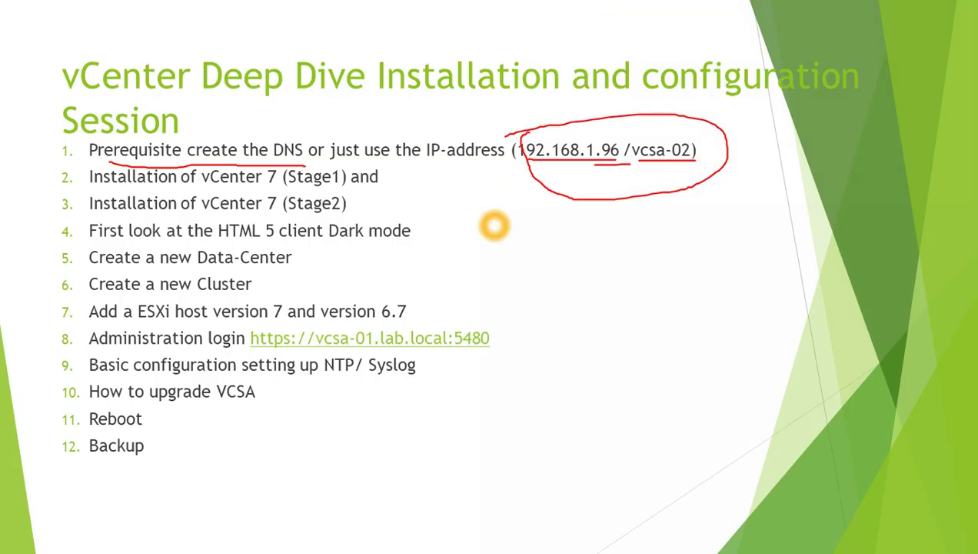
# Underline 'Stage1' on the second agenda item with the slideshow pen, then exit to the desktop
pyautogui.hotkey('ctrl', 'p')
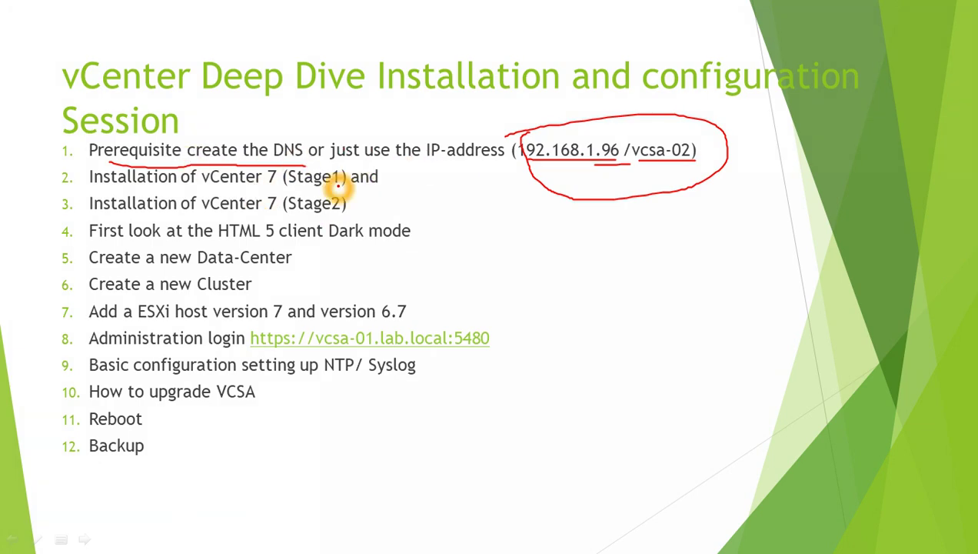
pyautogui.moveTo(287, 185); pyautogui.dragTo(340, 184)
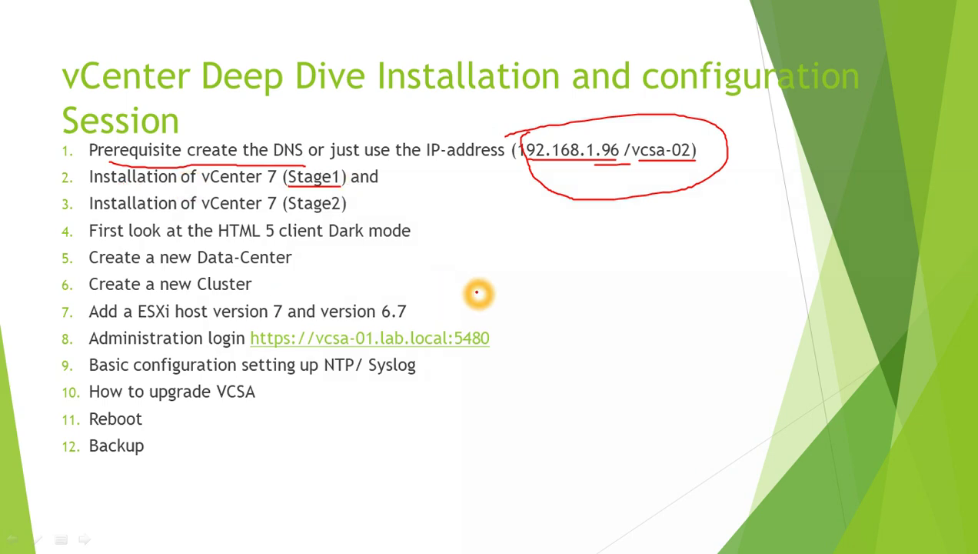
pyautogui.press('super+d')
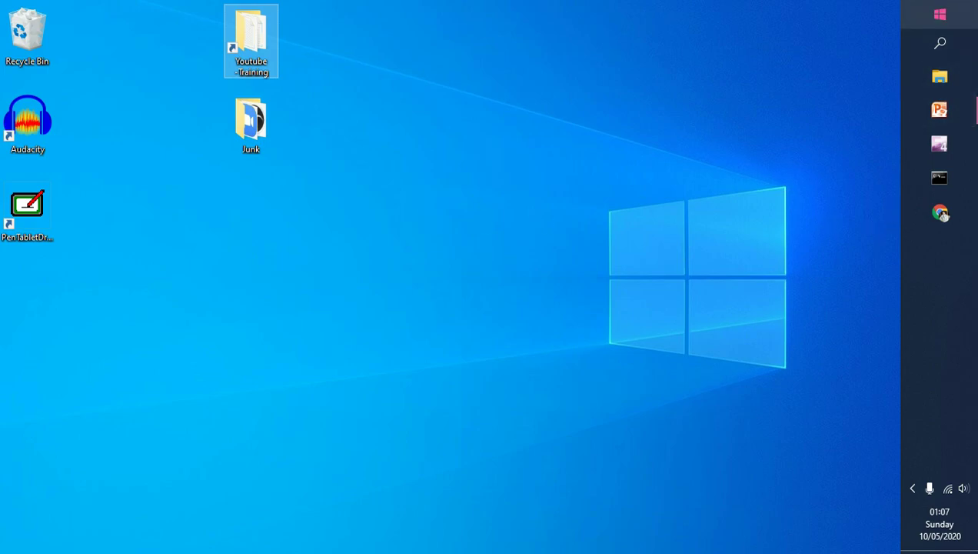
# Browse to C:\Workarea\Software\VMware\ESX 7 and select VMware-VCSA-all-7.0.0-15952498.iso
pyautogui.click(939, 78)
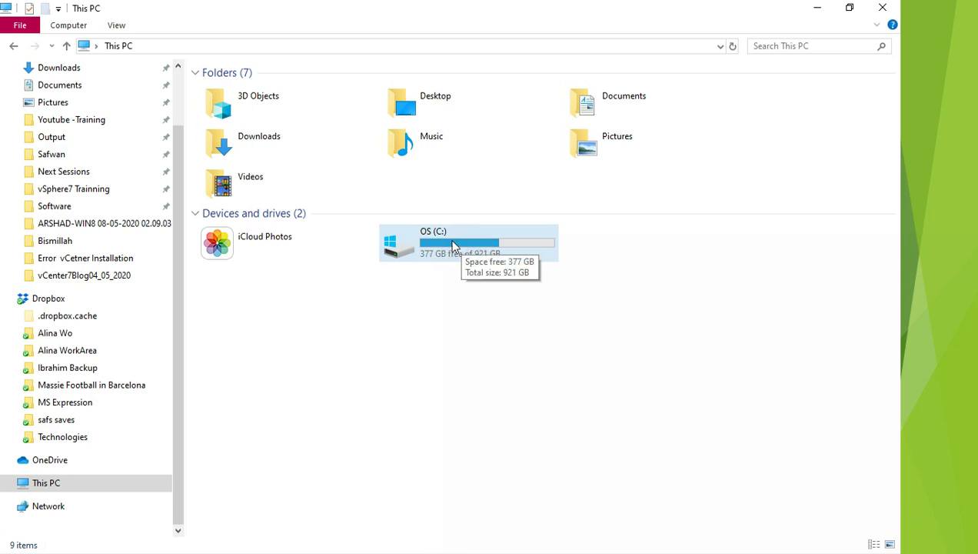
pyautogui.click(416, 248)
pyautogui.click(82, 209)
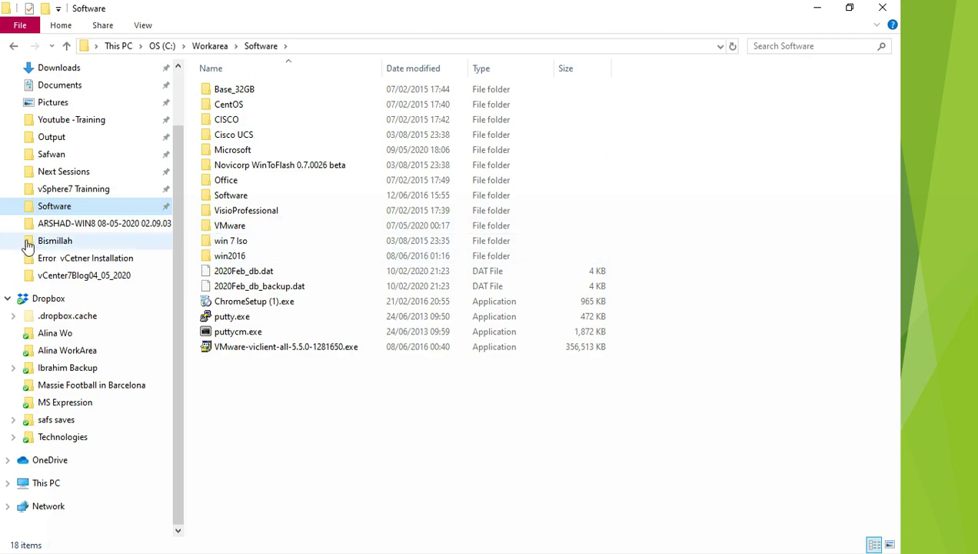
pyautogui.doubleClick(223, 225)
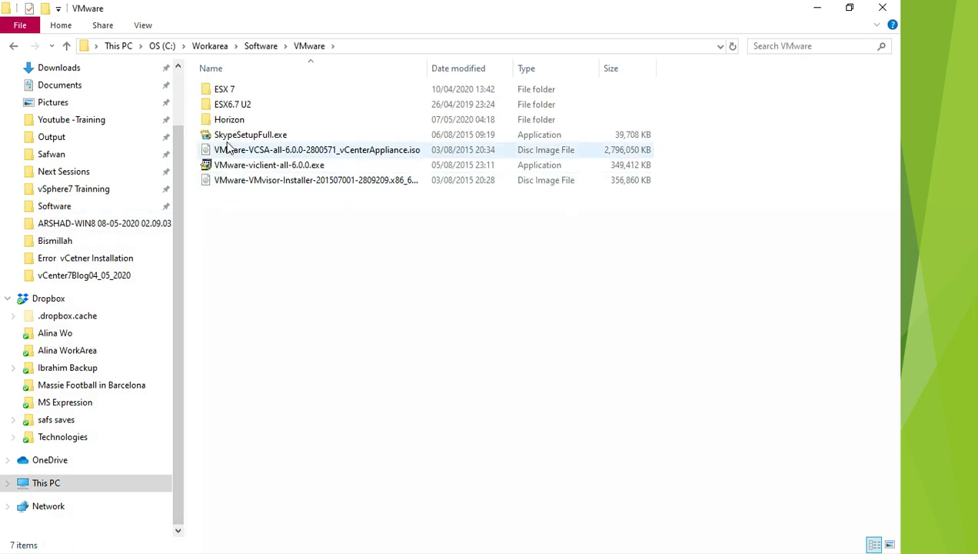
pyautogui.doubleClick(223, 90)
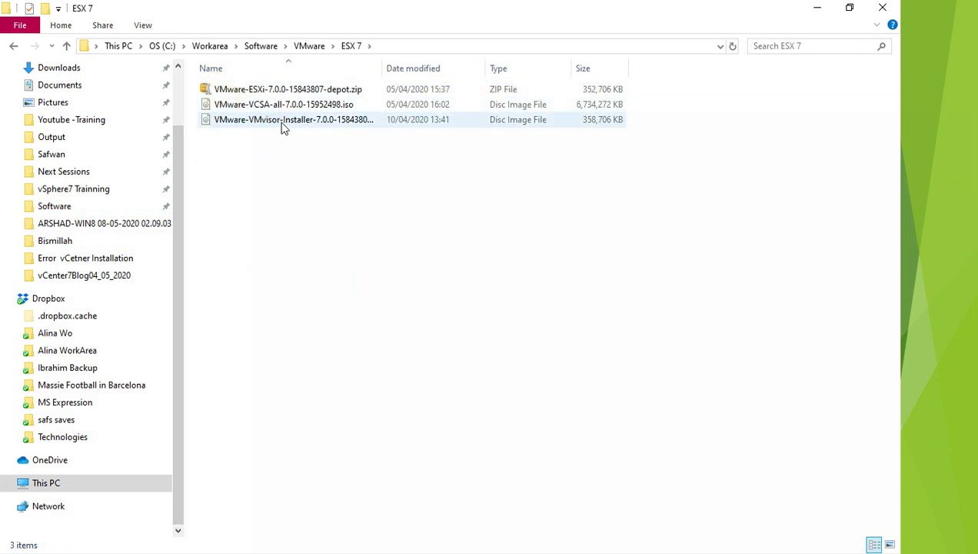
pyautogui.click(338, 122)
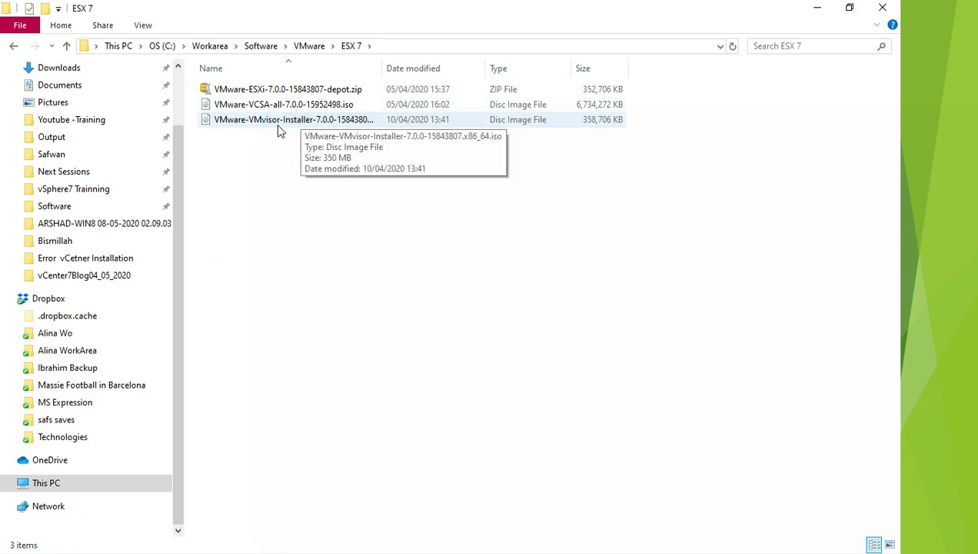
pyautogui.click(323, 124)
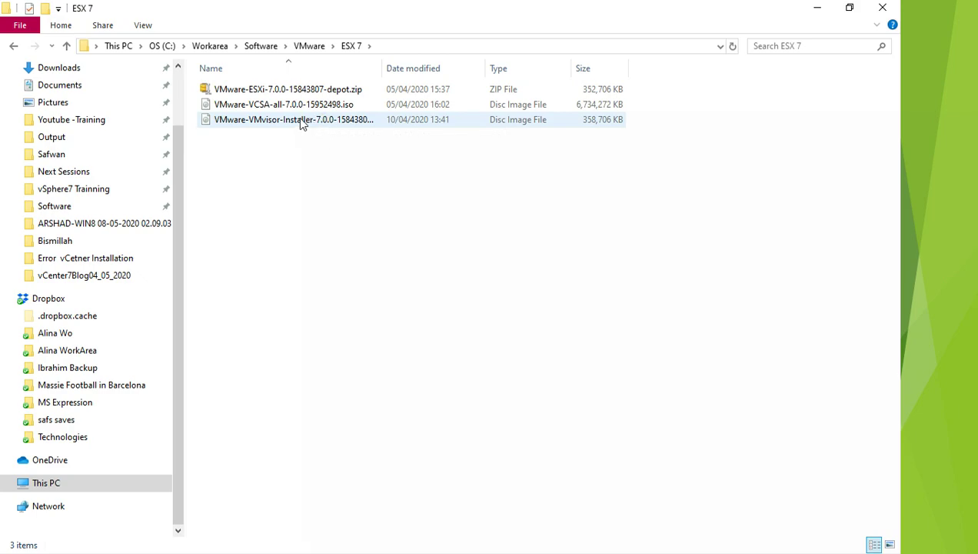
pyautogui.click(291, 109)
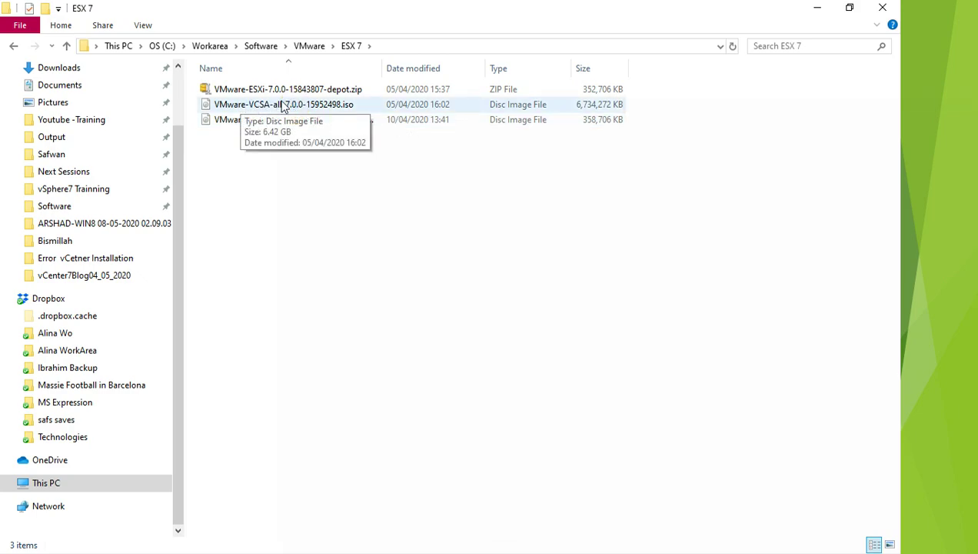
pyautogui.click(256, 105)
# Mount the VCSA ISO and look at the vCenter Server Appliance OVA in its vcsa folder
pyautogui.rightClick(278, 106)
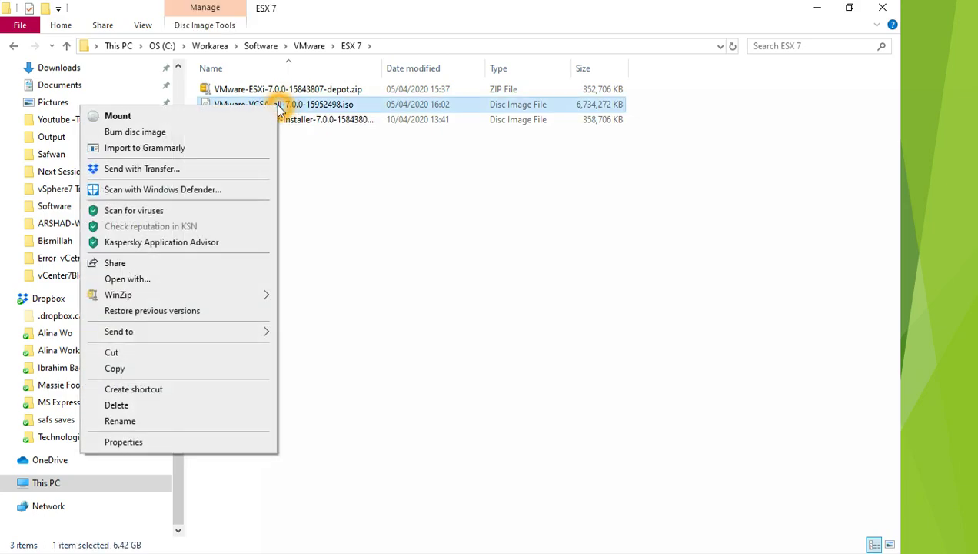
pyautogui.click(212, 120)
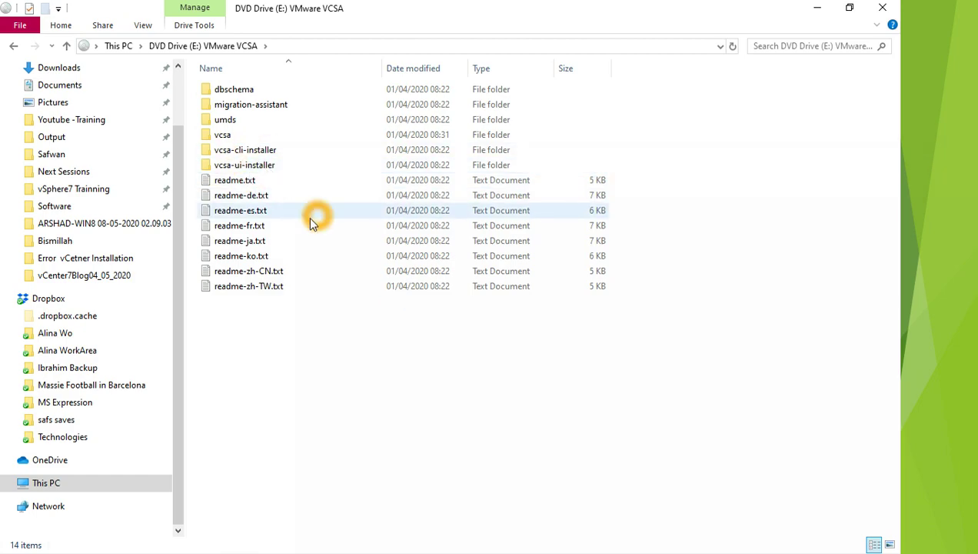
pyautogui.click(225, 141)
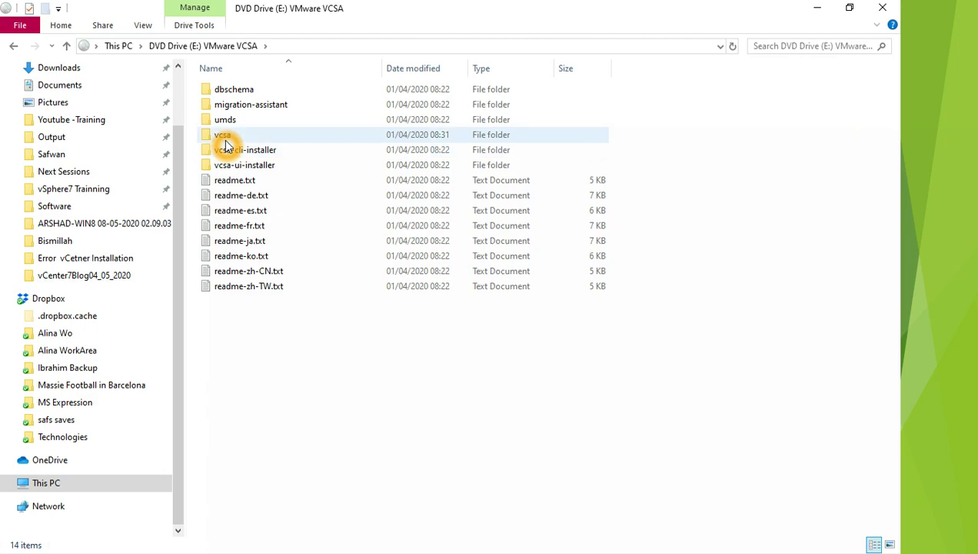
pyautogui.doubleClick(226, 138)
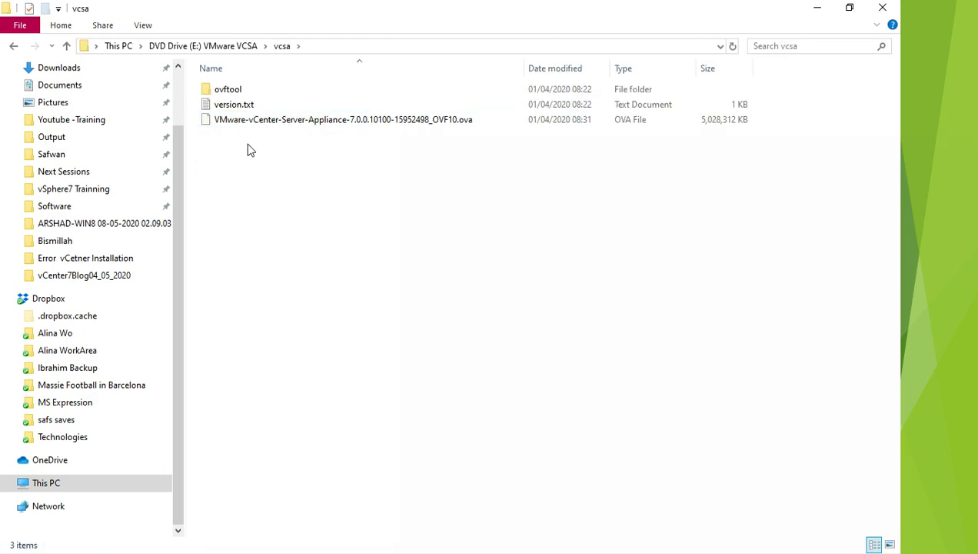
pyautogui.moveTo(271, 138)
pyautogui.mouseDown()
pyautogui.moveTo(327, 129)
pyautogui.moveTo(395, 137)
pyautogui.mouseUp()
pyautogui.click(321, 126)
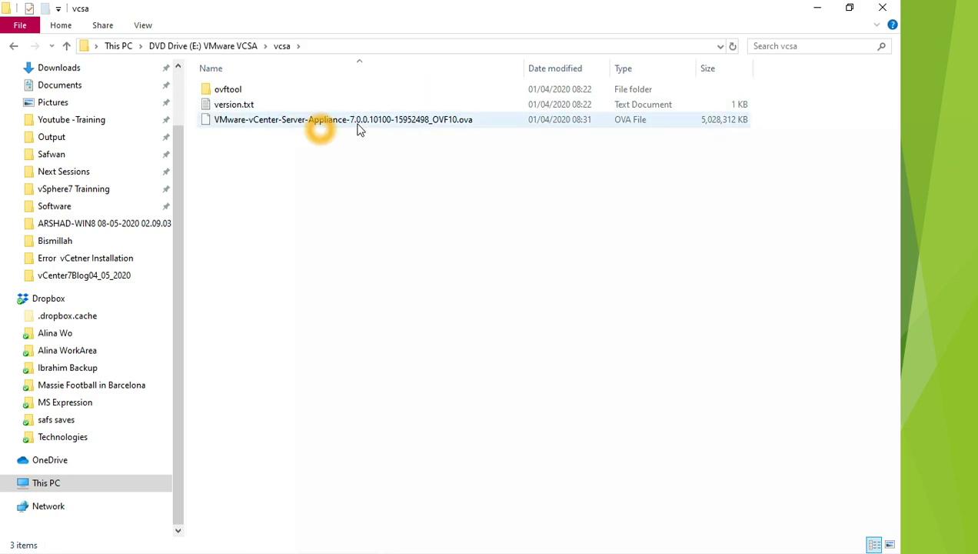
# Run installer.exe from vcsa-ui-installer\win32 on the mounted drive
pyautogui.click(212, 48)
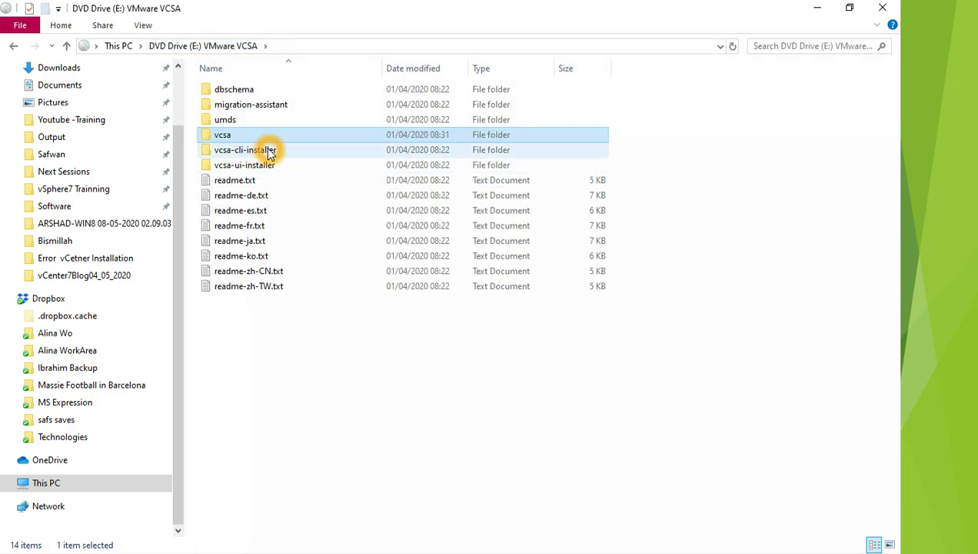
pyautogui.doubleClick(259, 169)
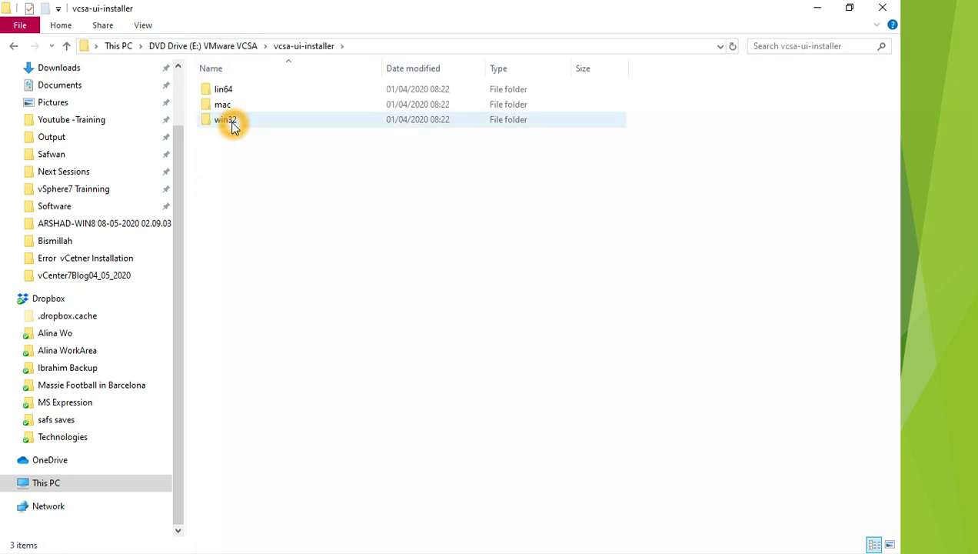
pyautogui.doubleClick(233, 125)
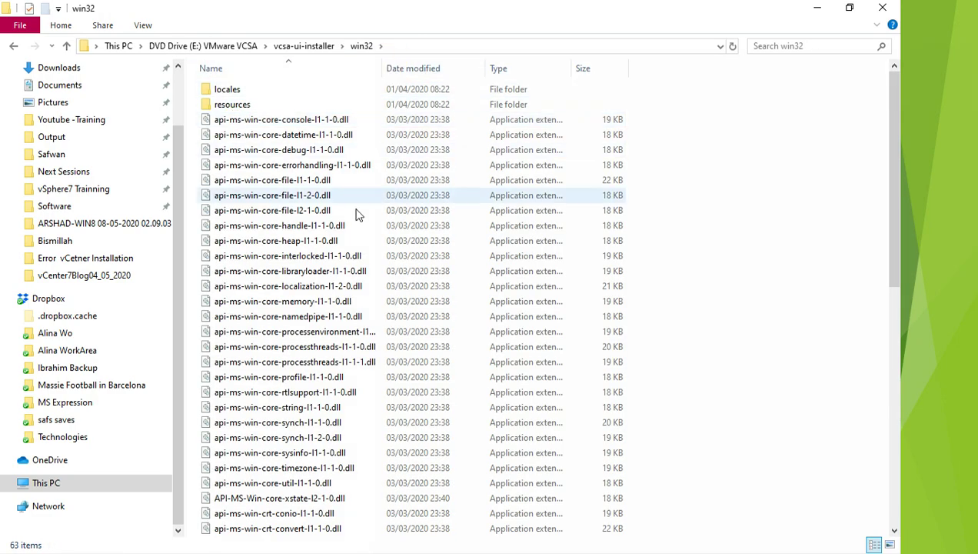
pyautogui.moveTo(893, 262); pyautogui.dragTo(893, 488)
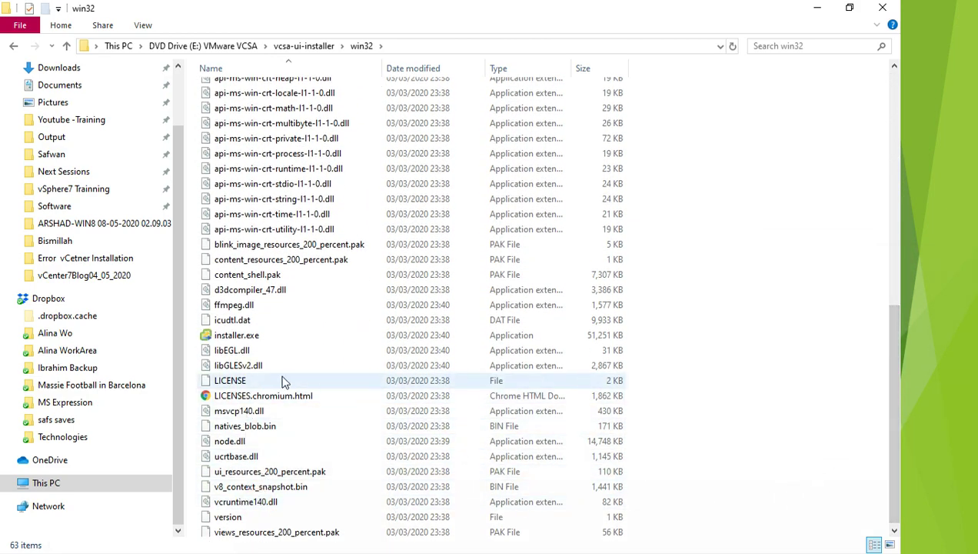
pyautogui.doubleClick(230, 336)
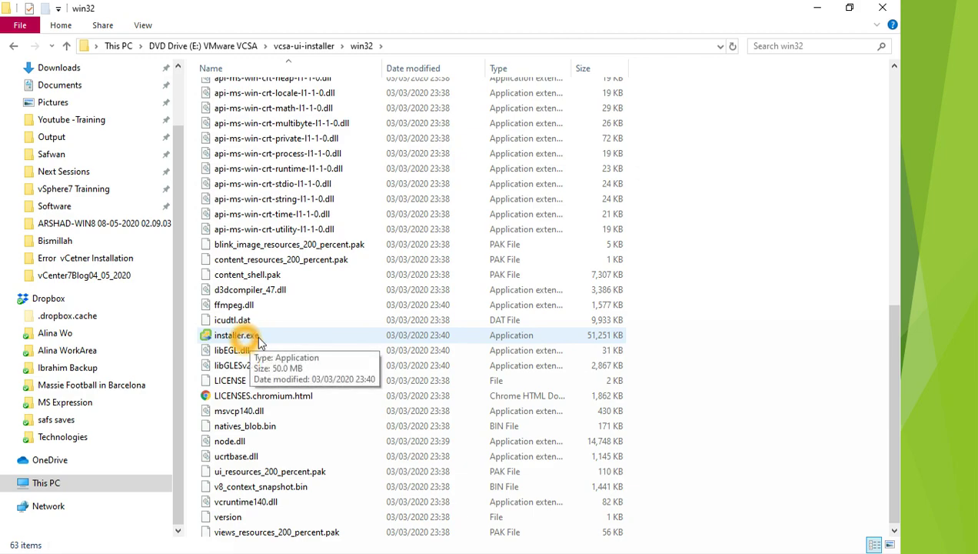
pyautogui.doubleClick(256, 341)
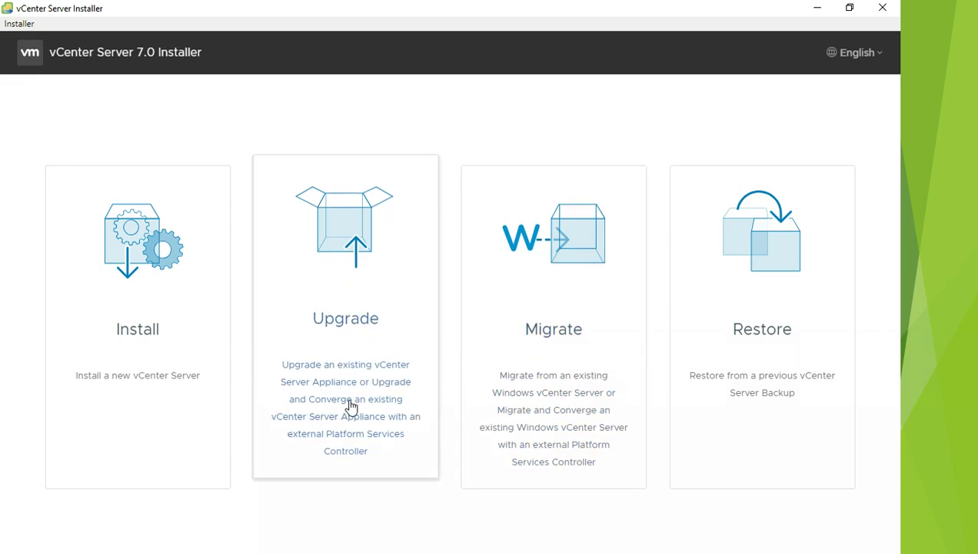
# Choose Install on the vCenter Server 7.0 Installer start screen to begin Stage 1: Deploy vCenter Server
pyautogui.click(372, 416)
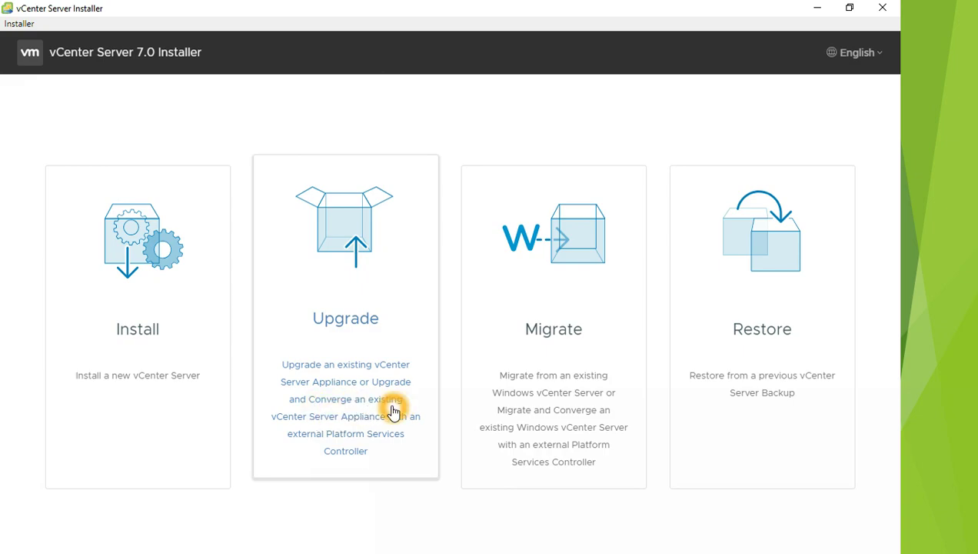
pyautogui.click(385, 423)
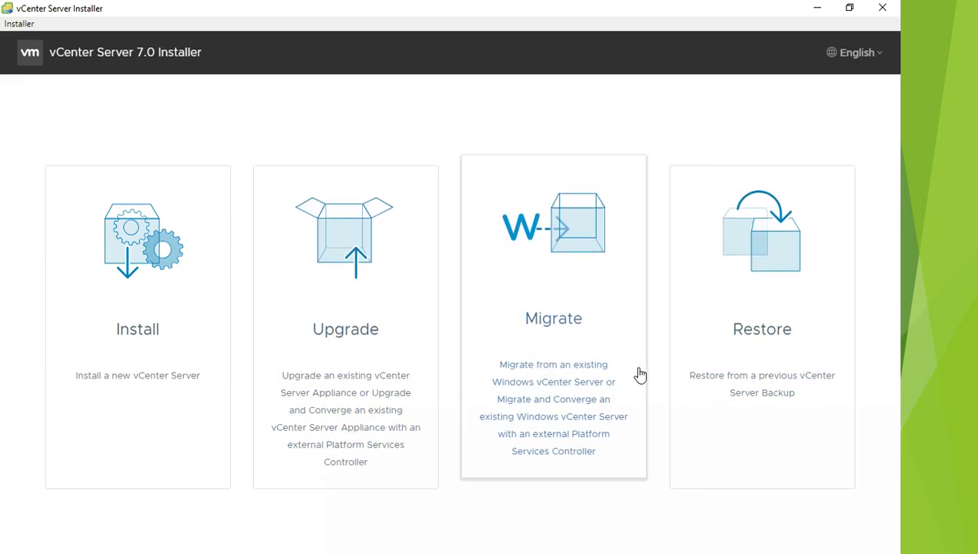
pyautogui.click(126, 296)
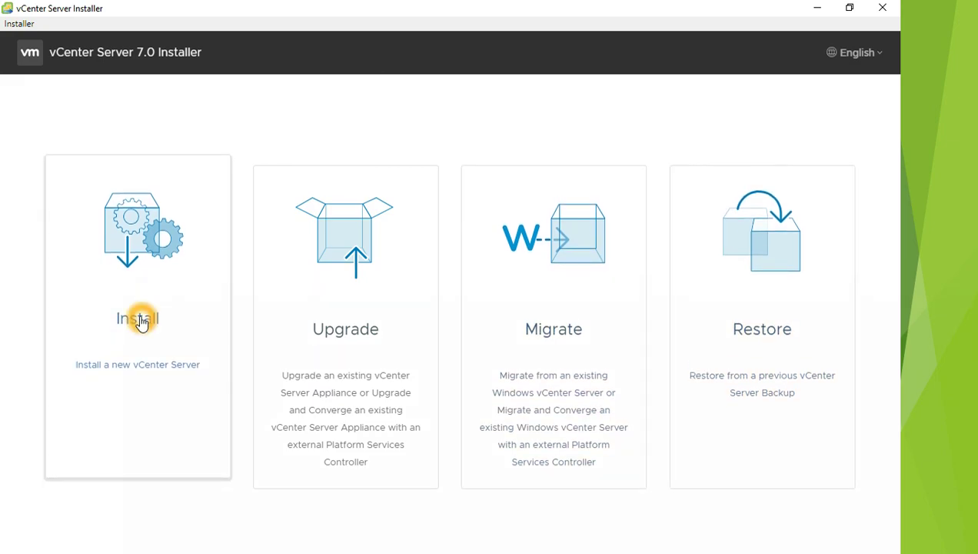
pyautogui.click(142, 317)
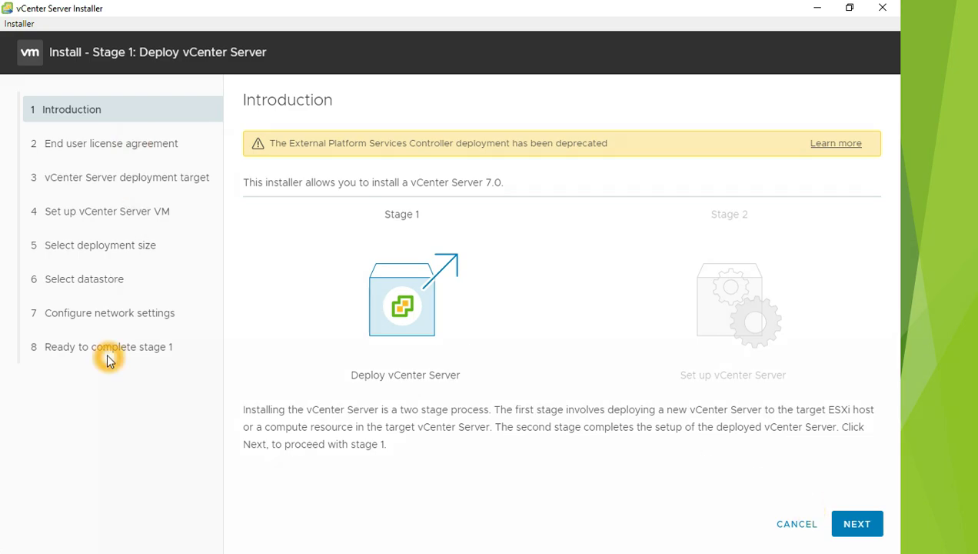
# Review the Stage 1 introduction page and move on to the license agreement
pyautogui.click(31, 348)
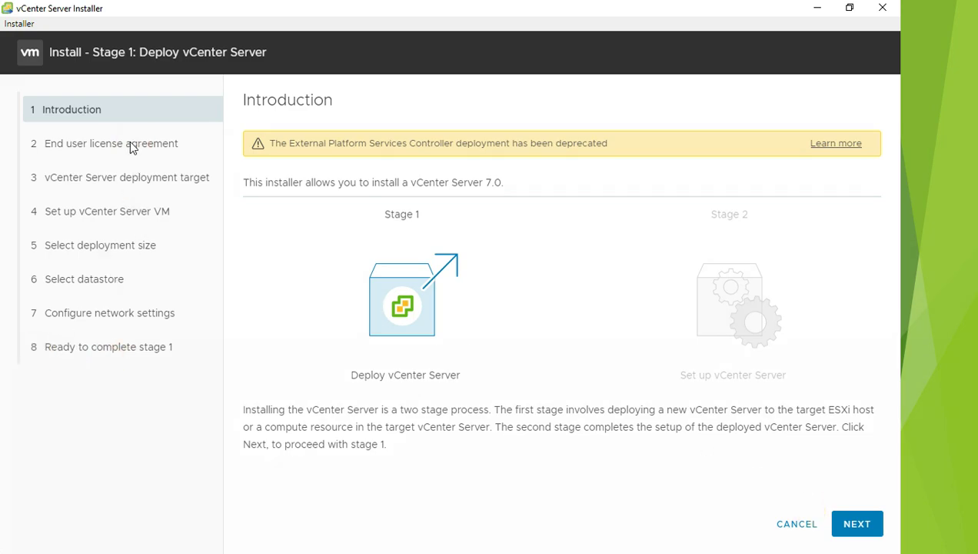
pyautogui.click(79, 359)
pyautogui.click(93, 147)
pyautogui.click(91, 315)
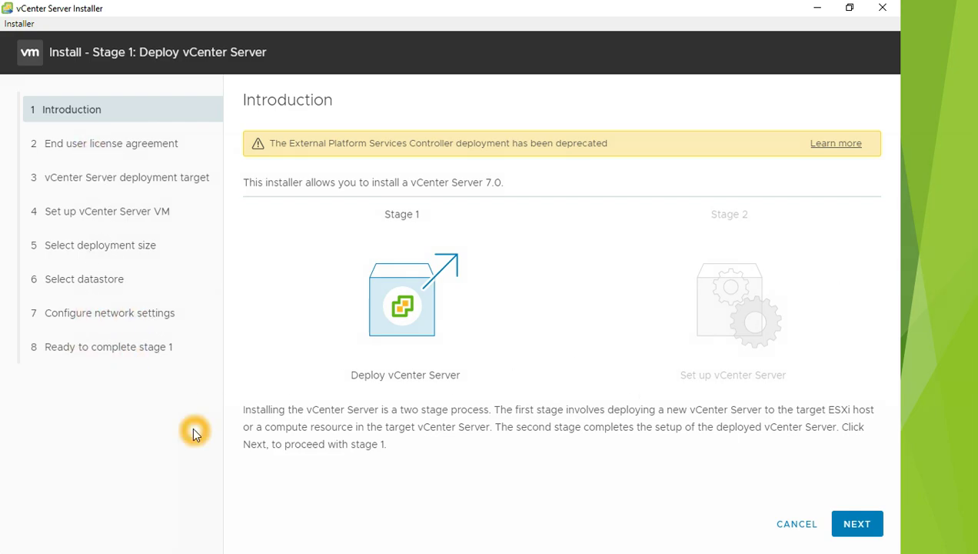
pyautogui.click(869, 523)
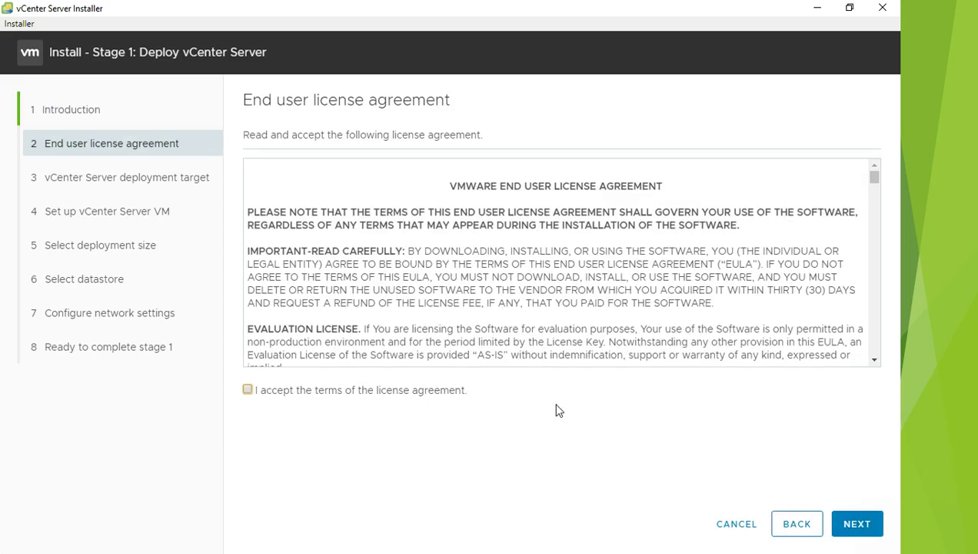
# Accept the license agreement terms and advance to the deployment target page
pyautogui.click(240, 411)
pyautogui.click(248, 392)
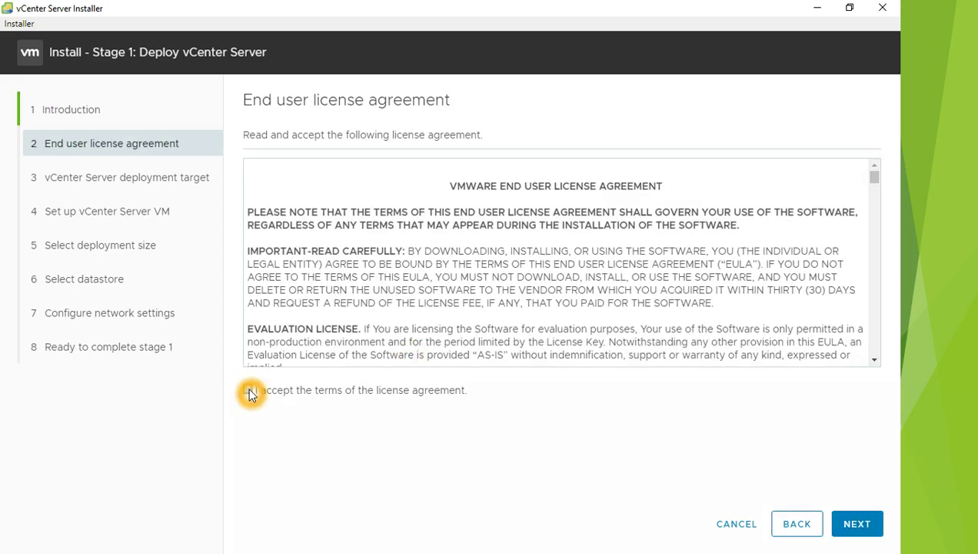
pyautogui.moveTo(875, 176); pyautogui.dragTo(881, 366)
pyautogui.click(248, 390)
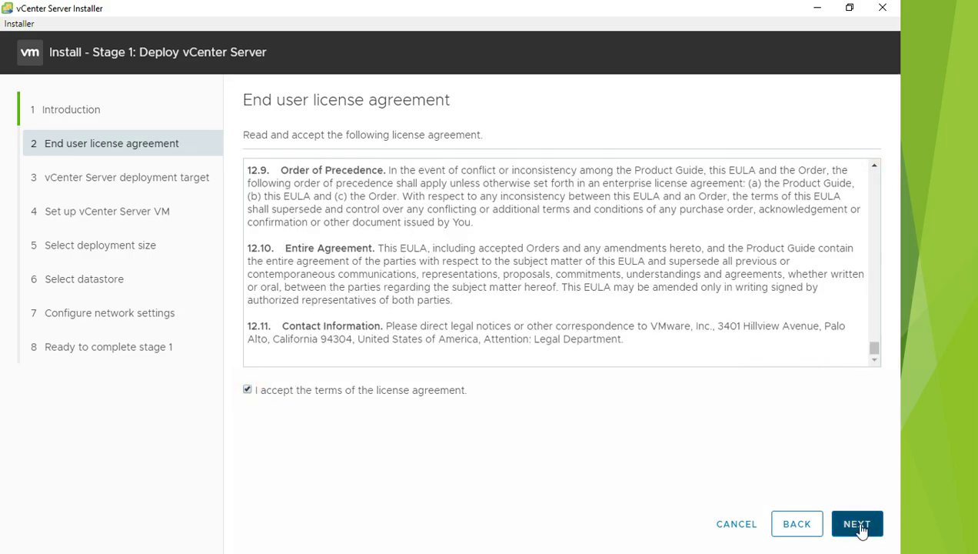
pyautogui.click(855, 523)
pyautogui.click(537, 195)
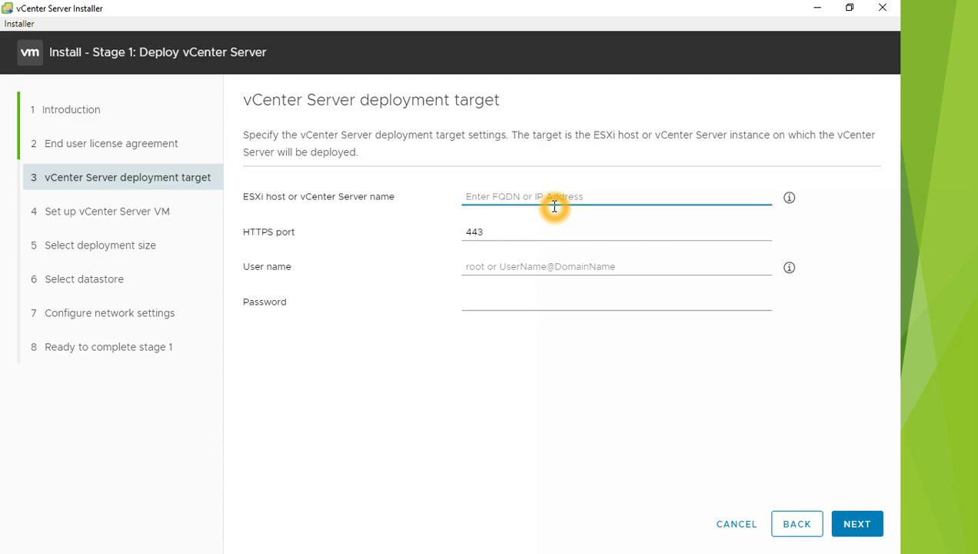
# Enter target host esx-01.agaileops.co.uk, user root and the root password, then switch to the ESXi browser
pyautogui.write('esx-01.')
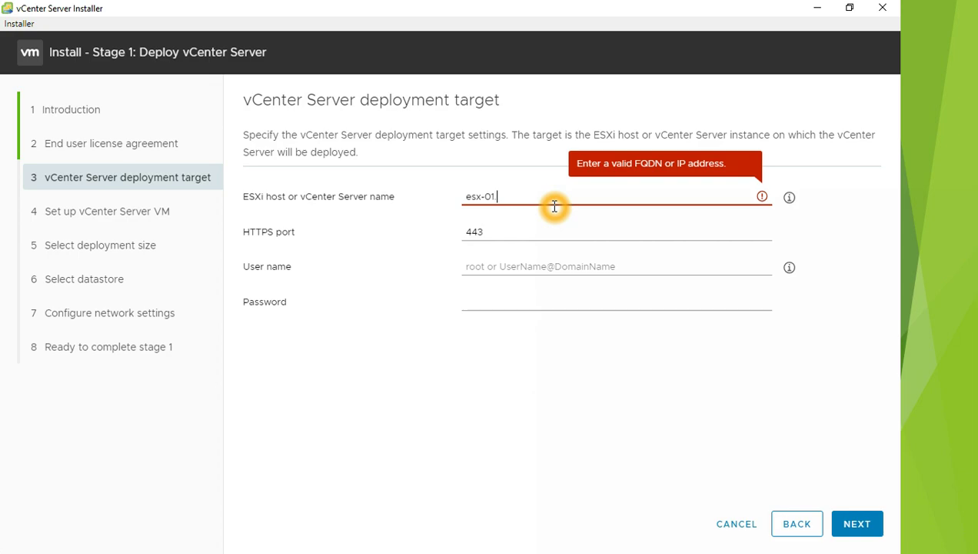
pyautogui.write('gaileops.co.uk')
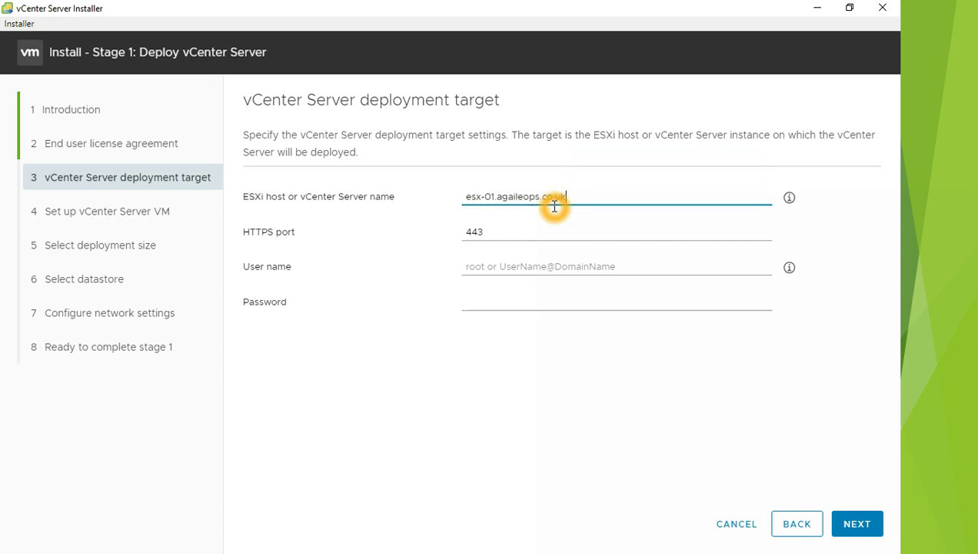
pyautogui.press('Tab')
pyautogui.press('Tab')
pyautogui.write('root')
pyautogui.press('Tab')
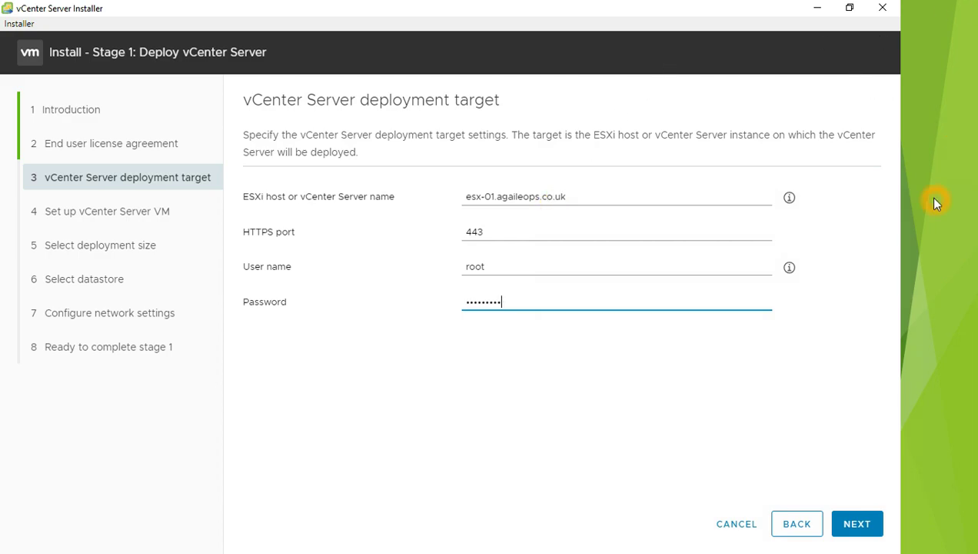
pyautogui.hotkey('alt', 'Tab')
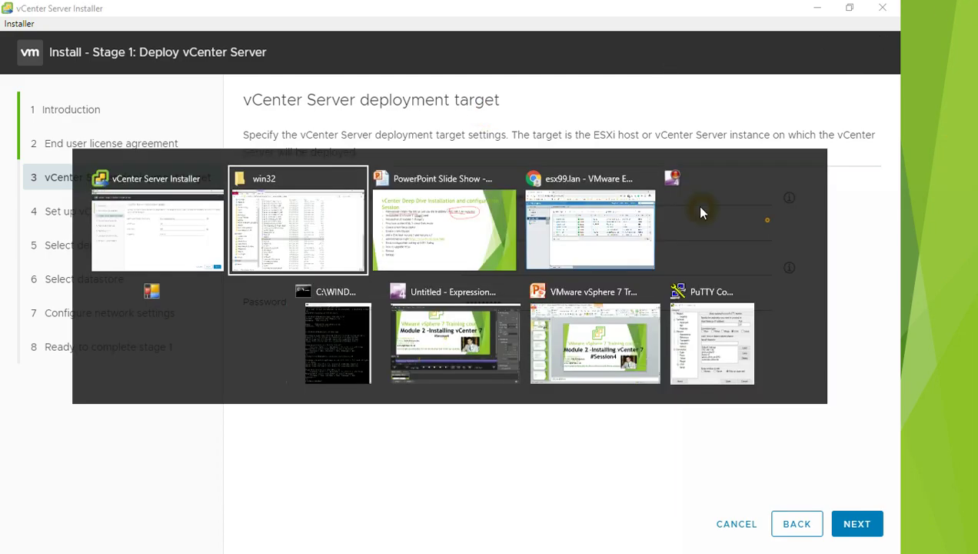
pyautogui.press('Tab')
pyautogui.press('Tab')
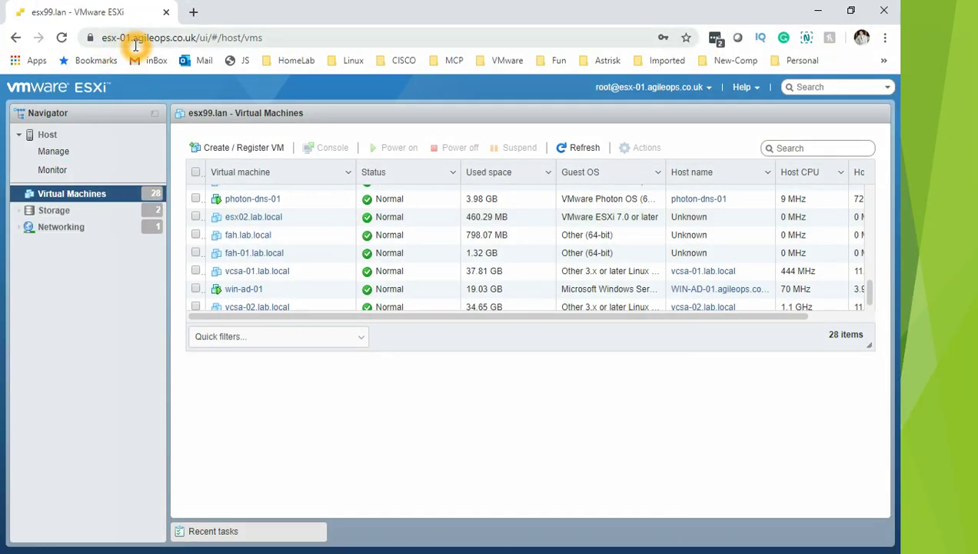
# Open the ESXi host summary and highlight its model OptiPlex 7010 and manufacturer Dell Inc
pyautogui.click(58, 136)
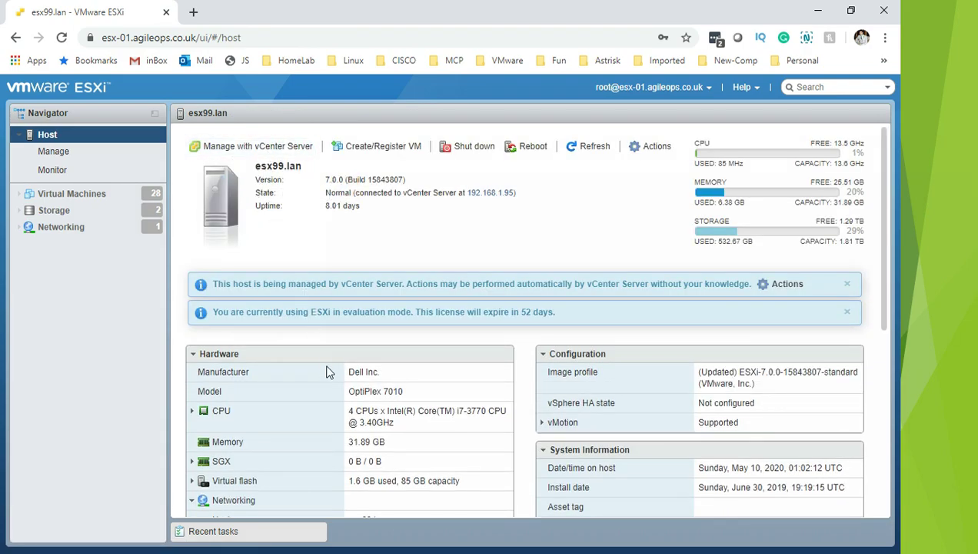
pyautogui.moveTo(350, 395); pyautogui.dragTo(411, 397)
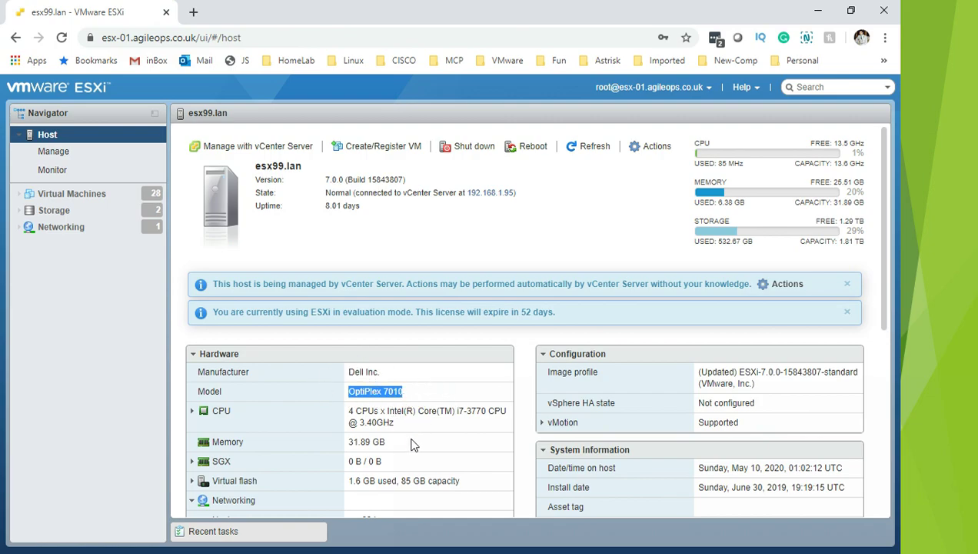
pyautogui.click(409, 471)
pyautogui.click(388, 404)
pyautogui.click(410, 392)
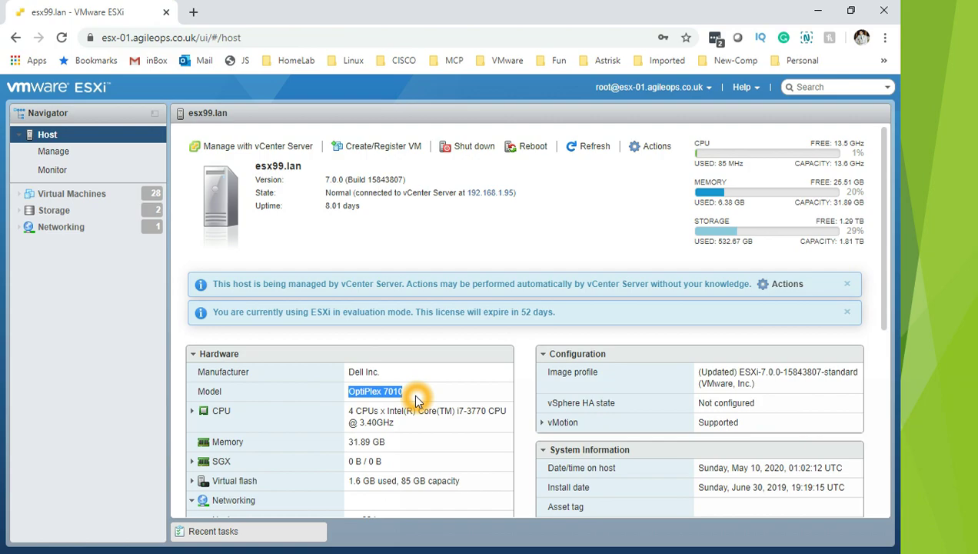
pyautogui.moveTo(347, 371); pyautogui.dragTo(413, 376)
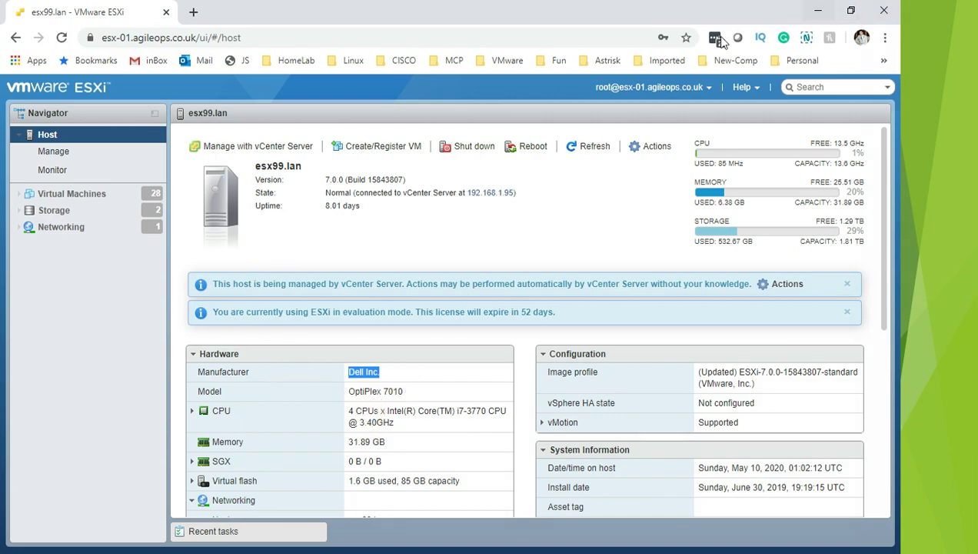
# Re-expand Hardware, highlight the model, 4 CPUs and 31.89 GB memory, then minimize the browser
pyautogui.click(393, 355)
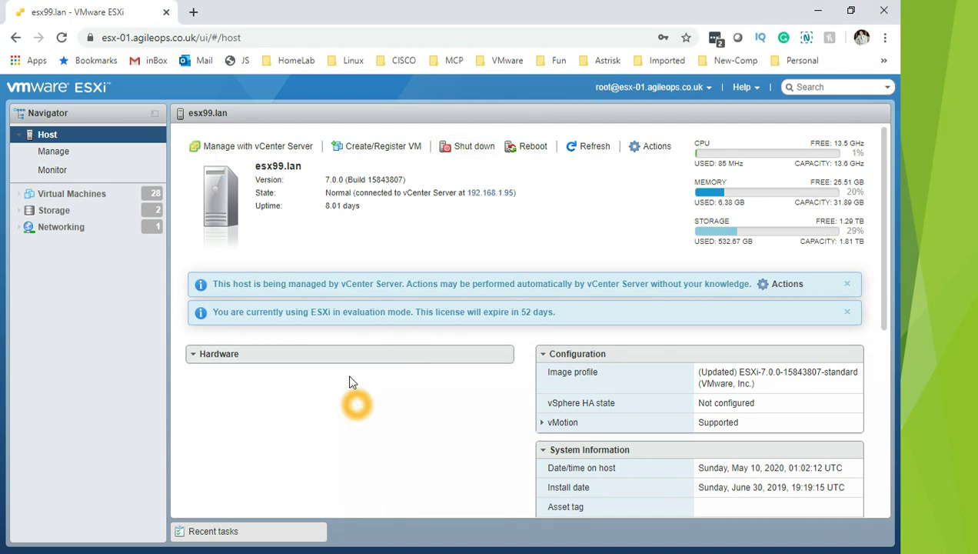
pyautogui.click(349, 358)
pyautogui.moveTo(351, 392); pyautogui.dragTo(402, 393)
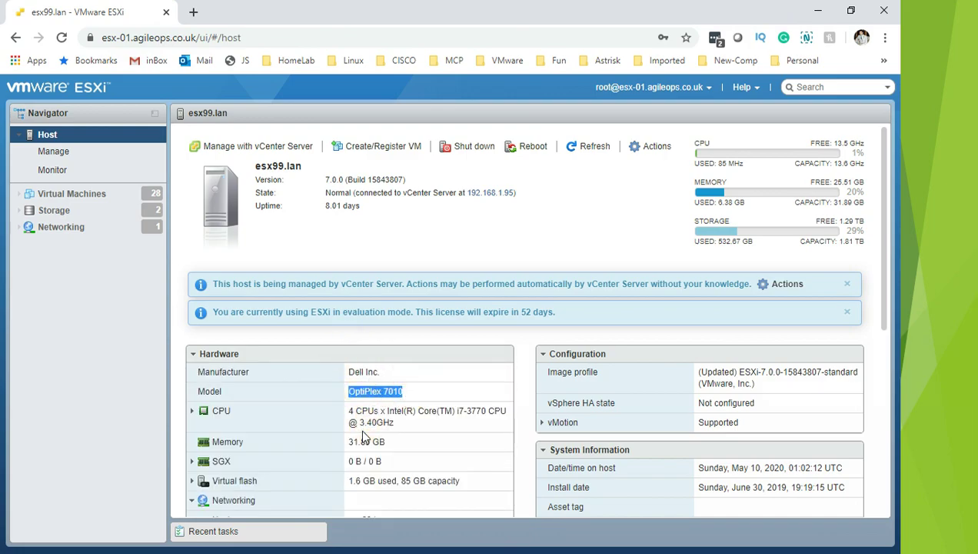
pyautogui.moveTo(354, 412); pyautogui.dragTo(375, 413)
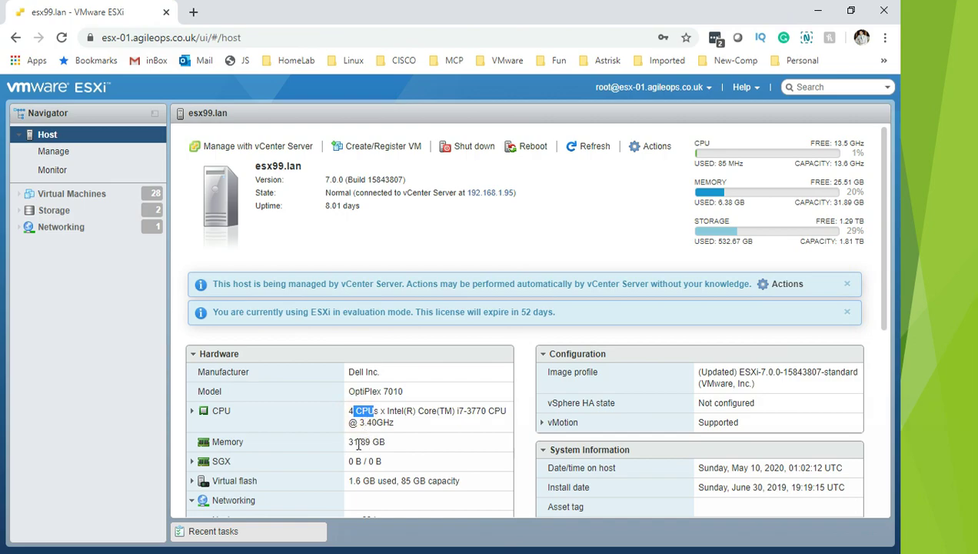
pyautogui.moveTo(349, 449); pyautogui.dragTo(387, 443)
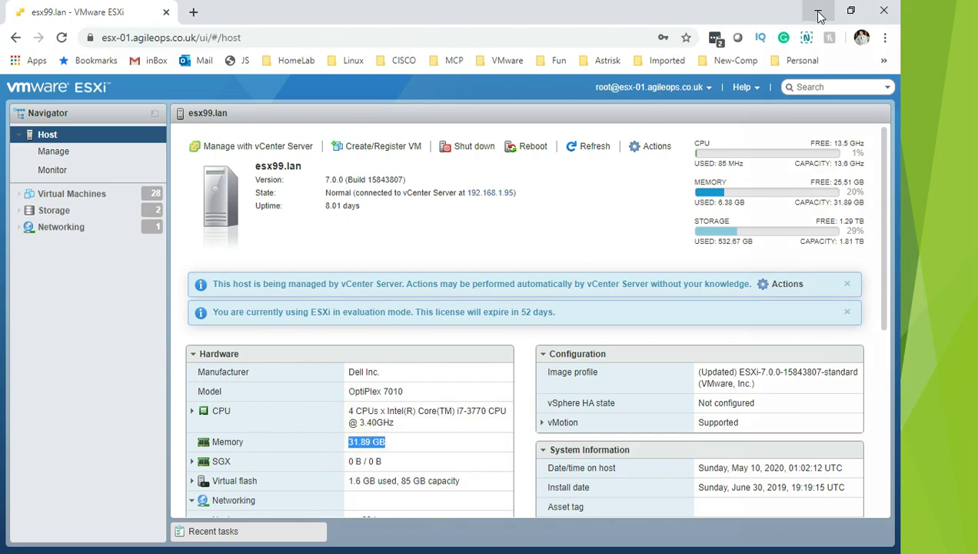
pyautogui.click(817, 10)
# Submit the target host esx-01.agaileops.co.uk, get the connection error, and download the installer log
pyautogui.click(852, 527)
pyautogui.click(507, 398)
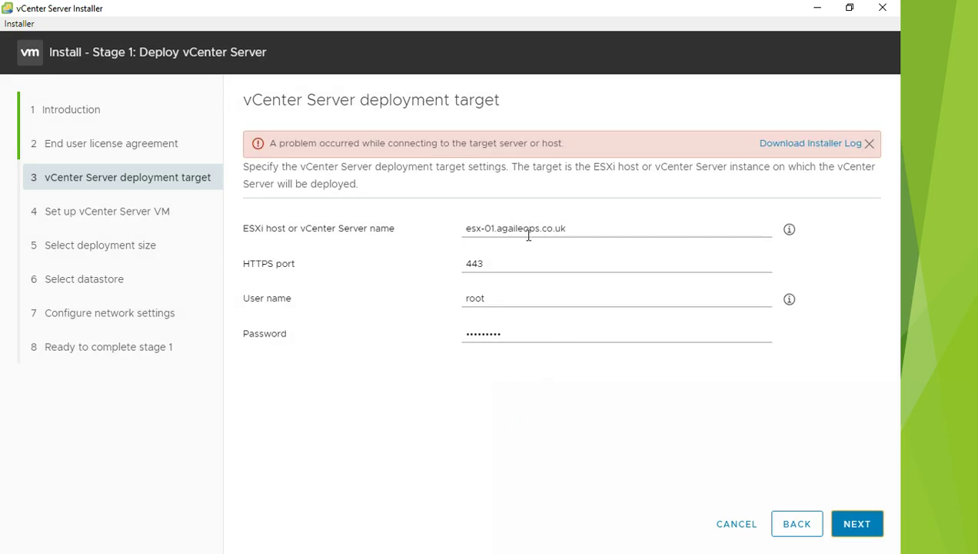
pyautogui.click(804, 144)
# Select the esx-01.agaileops.co.uk value in the ESXi host name field
pyautogui.click(530, 229)
pyautogui.moveTo(565, 228); pyautogui.dragTo(455, 236)
pyautogui.hotkey('ctrl', 'c')
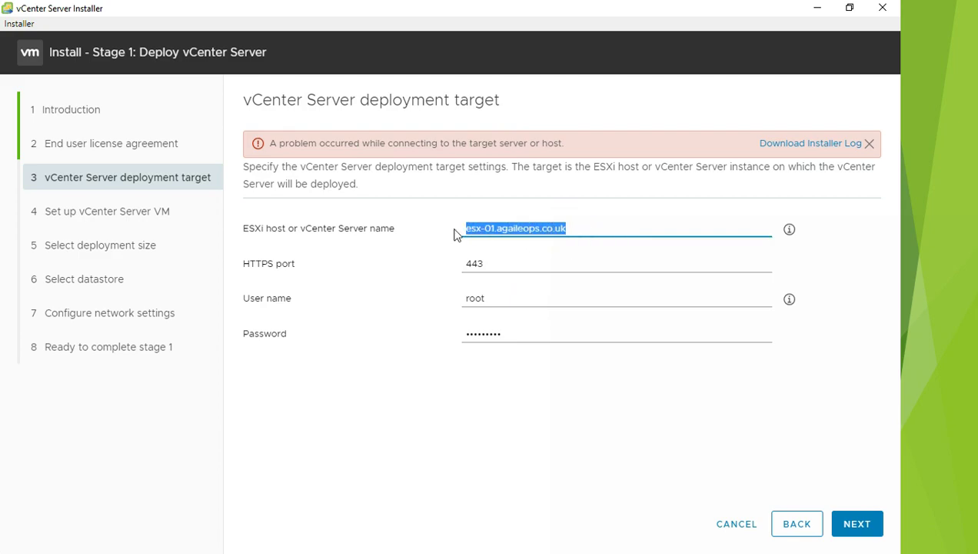
pyautogui.click(560, 393)
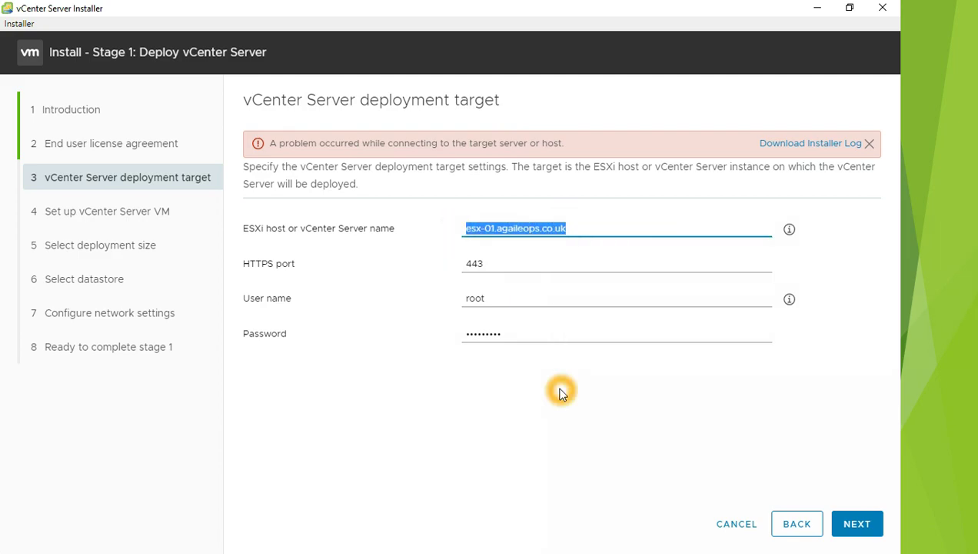
pyautogui.click(685, 402)
# Ping esx-01.agaileops.co.uk from Command Prompt, which reports the host cannot be found
pyautogui.press('super+r')
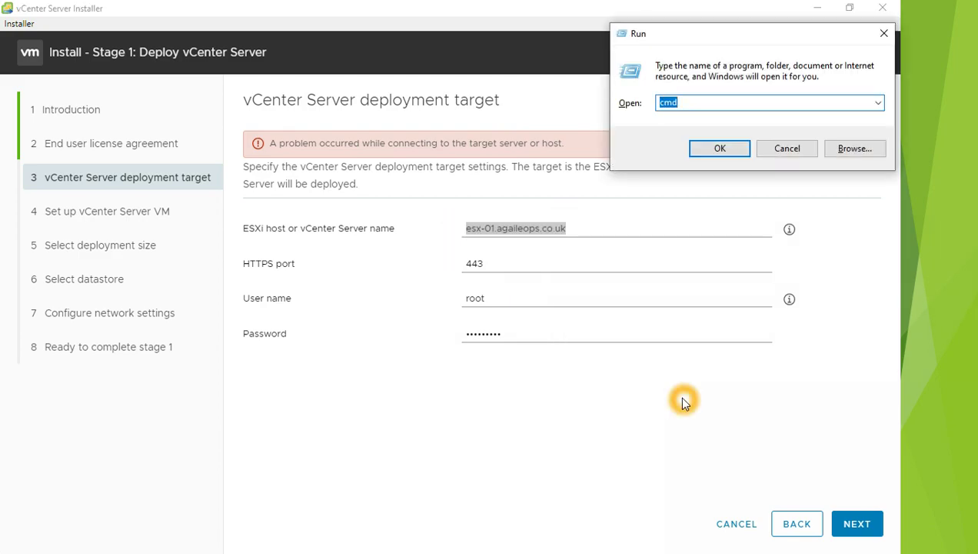
pyautogui.press('Return')
pyautogui.click(505, 308)
pyautogui.write('ping')
pyautogui.hotkey('ctrl', 'v')
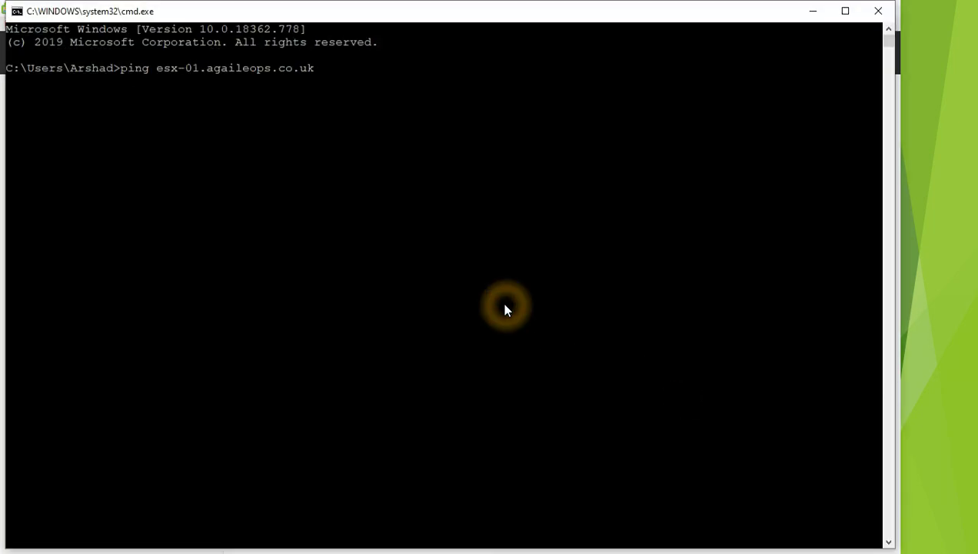
pyautogui.press('Return')
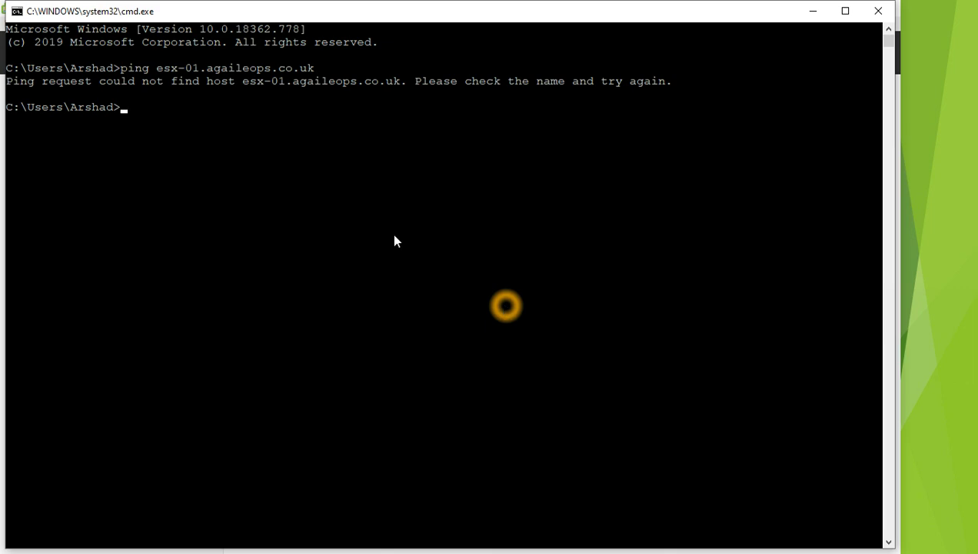
# Replace the ESXi host name with 192.168.1.99 and connect to that host
pyautogui.click(813, 12)
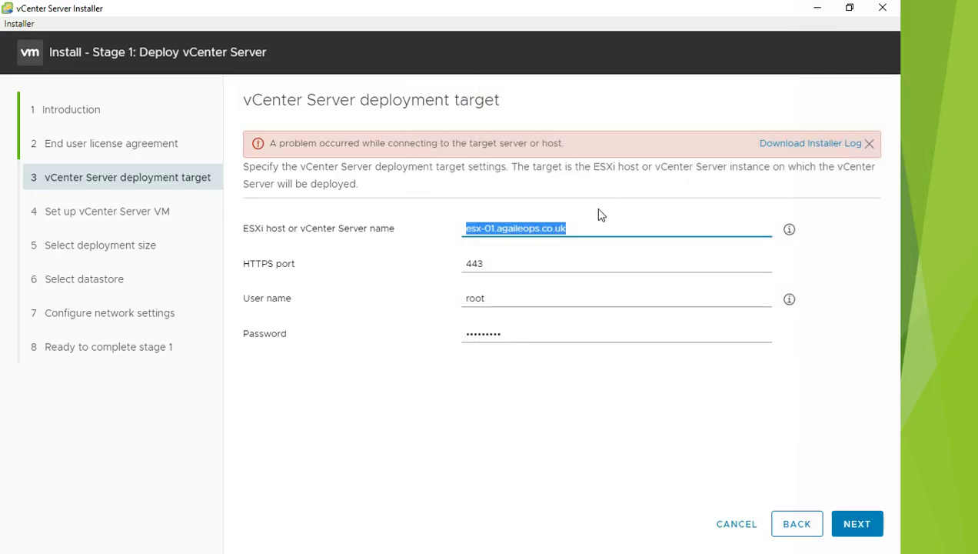
pyautogui.click(586, 228)
pyautogui.press('BackSpace')
pyautogui.press('BackSpace')
pyautogui.press('BackSpace')
pyautogui.press('BackSpace')
pyautogui.press('BackSpace')
pyautogui.press('BackSpace')
pyautogui.press('BackSpace')
pyautogui.press('BackSpace')
pyautogui.press('BackSpace')
pyautogui.press('BackSpace')
pyautogui.press('BackSpace')
pyautogui.press('BackSpace')
pyautogui.press('BackSpace')
pyautogui.press('BackSpace')
pyautogui.press('BackSpace')
pyautogui.press('BackSpace')
pyautogui.press('BackSpace')
pyautogui.press('BackSpace')
pyautogui.press('BackSpace')
pyautogui.press('BackSpace')
pyautogui.write('192.19')
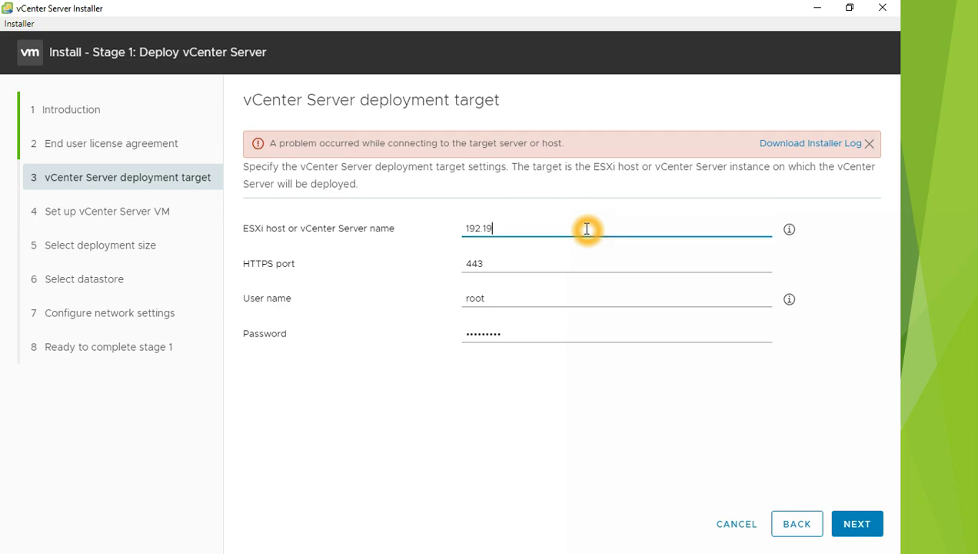
pyautogui.press('BackSpace')
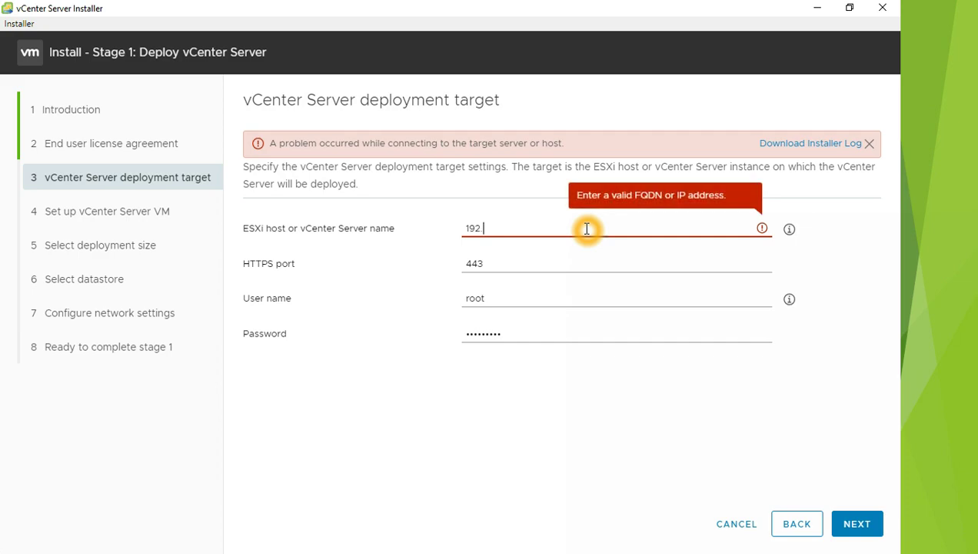
pyautogui.write('168')
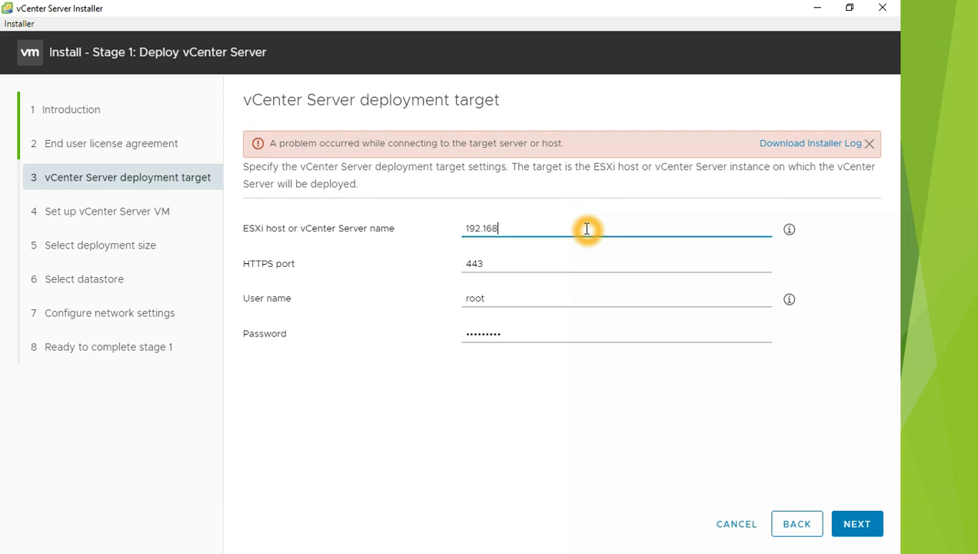
pyautogui.write('.1.')
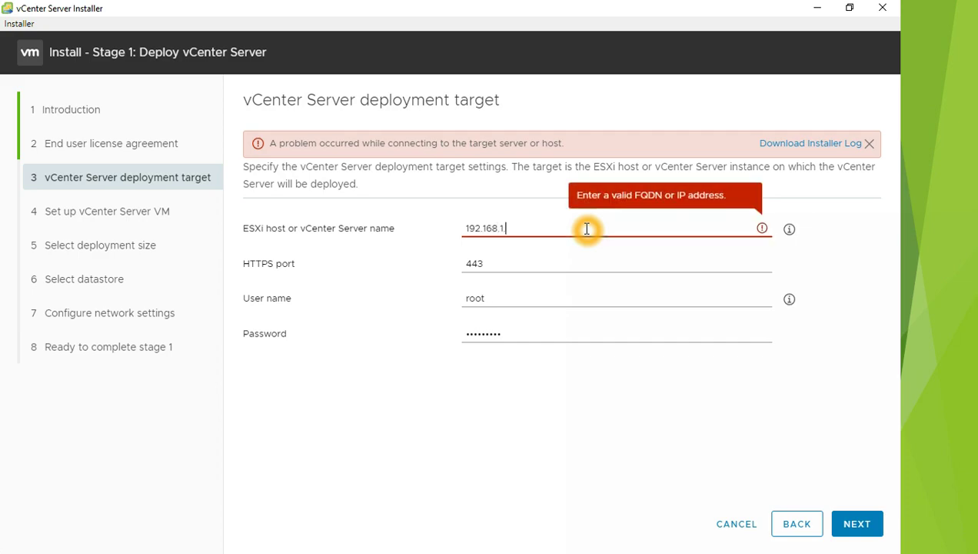
pyautogui.write('99')
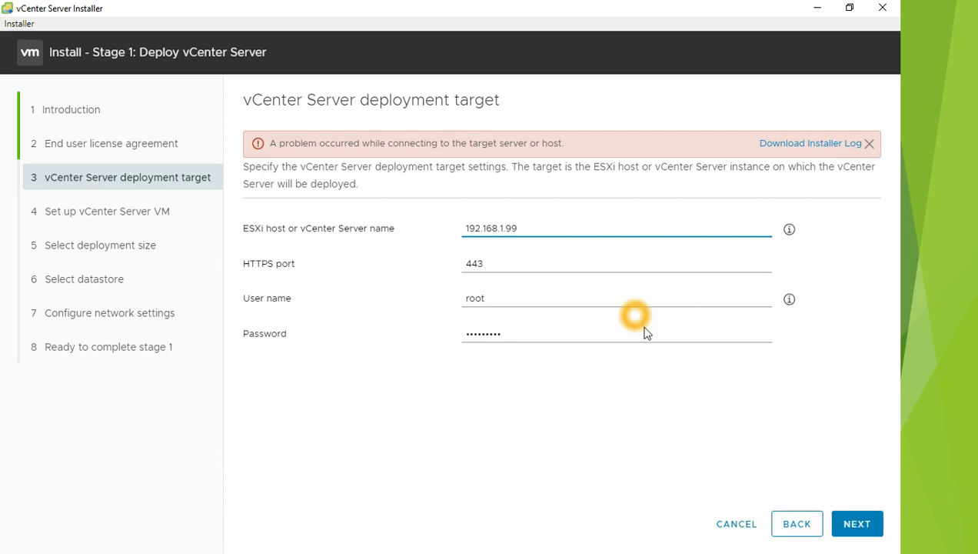
pyautogui.click(856, 523)
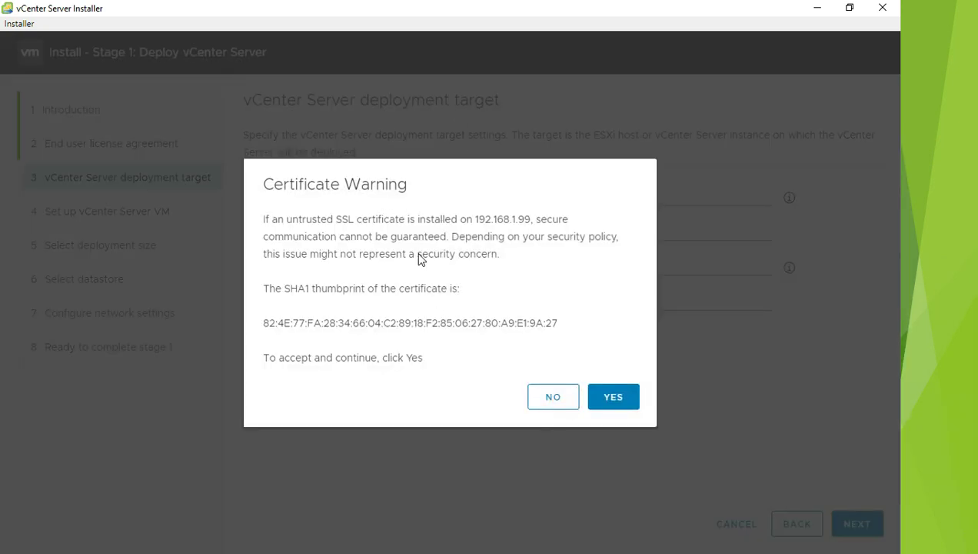
# Accept the 192.168.1.99 certificate thumbprint and continue to the vCenter Server VM setup page
pyautogui.click(457, 319)
pyautogui.click(516, 351)
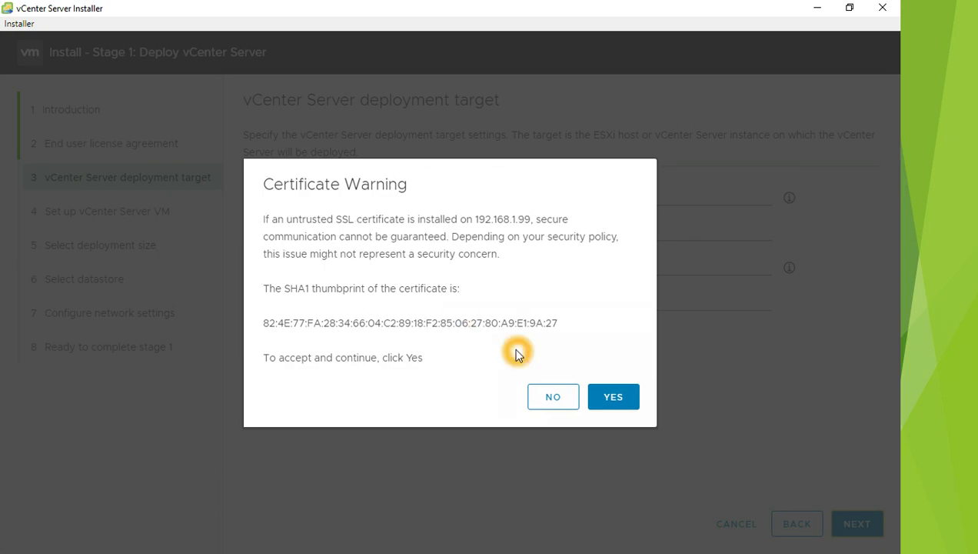
pyautogui.click(282, 287)
pyautogui.click(305, 299)
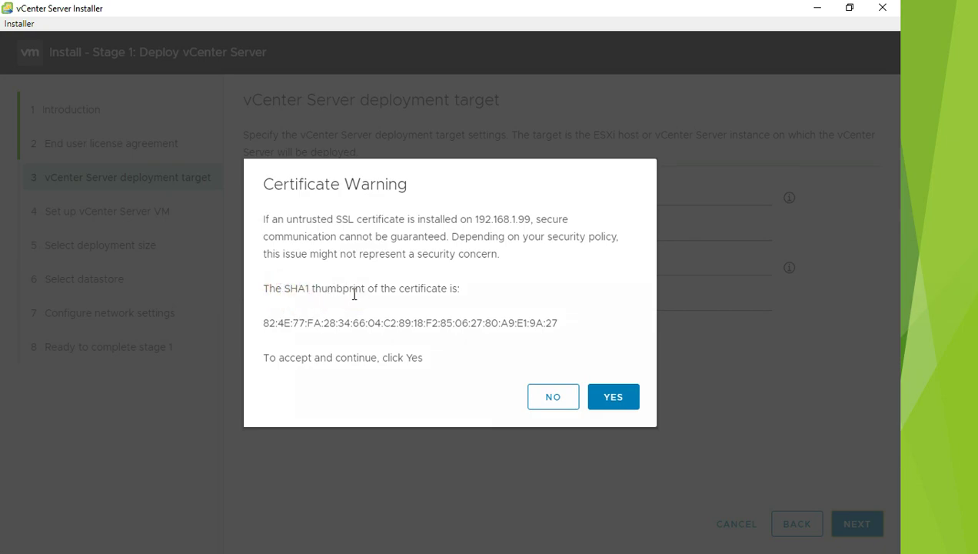
pyautogui.click(620, 398)
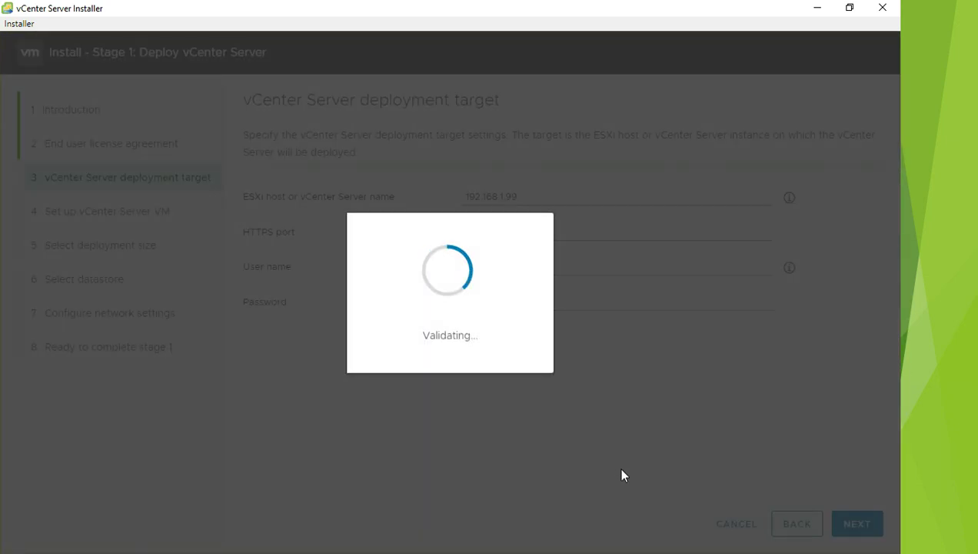
pyautogui.click(622, 470)
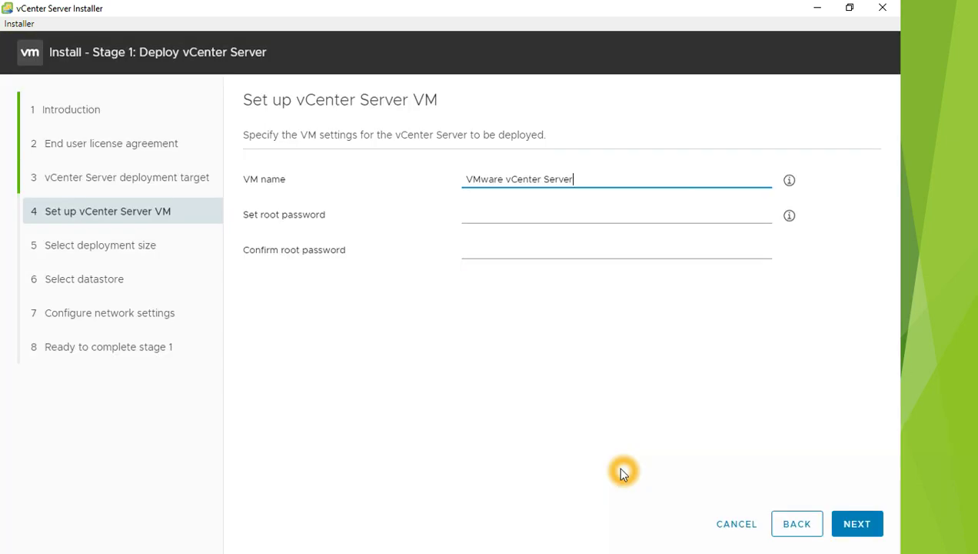
# Name the VM vcsa-02.agaileops.co.uk and enter the root password and its confirmation
pyautogui.moveTo(583, 180); pyautogui.dragTo(469, 181)
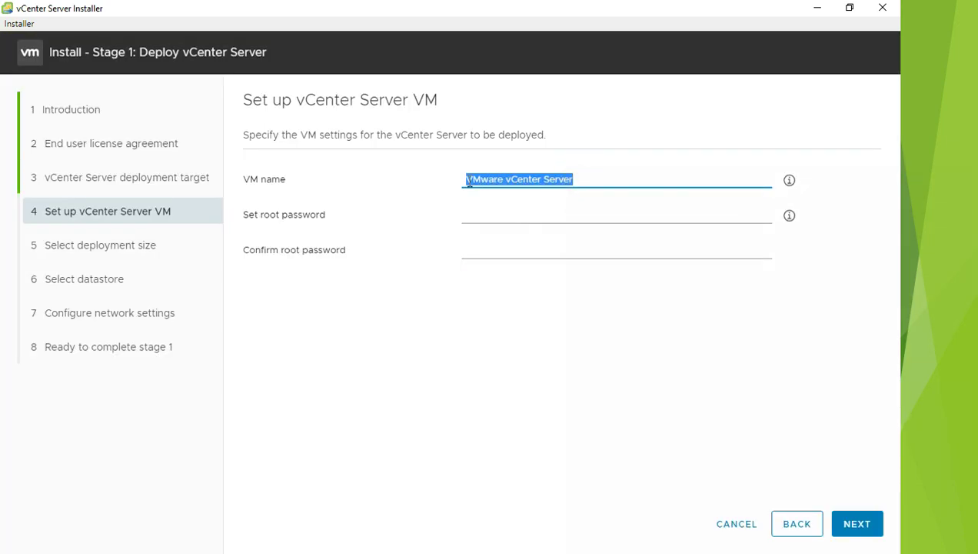
pyautogui.press('BackSpace')
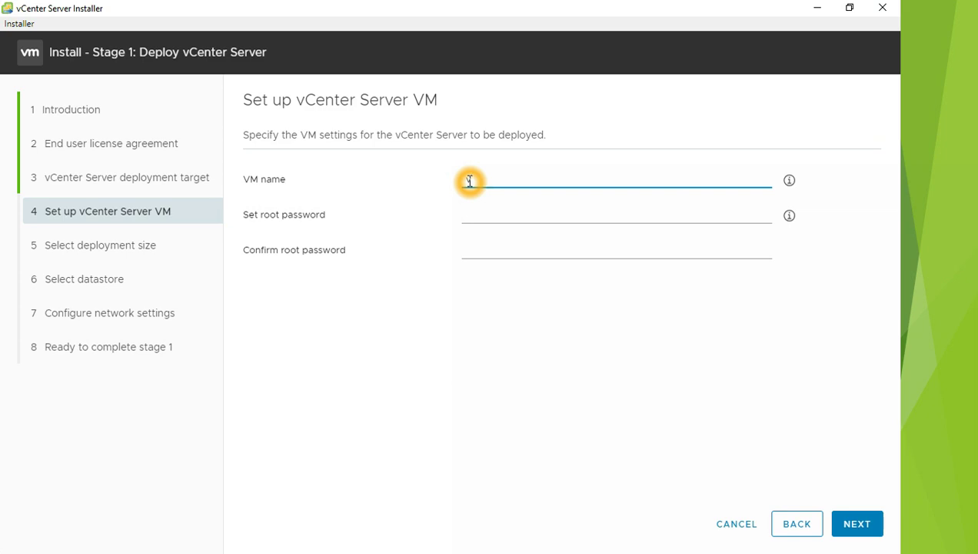
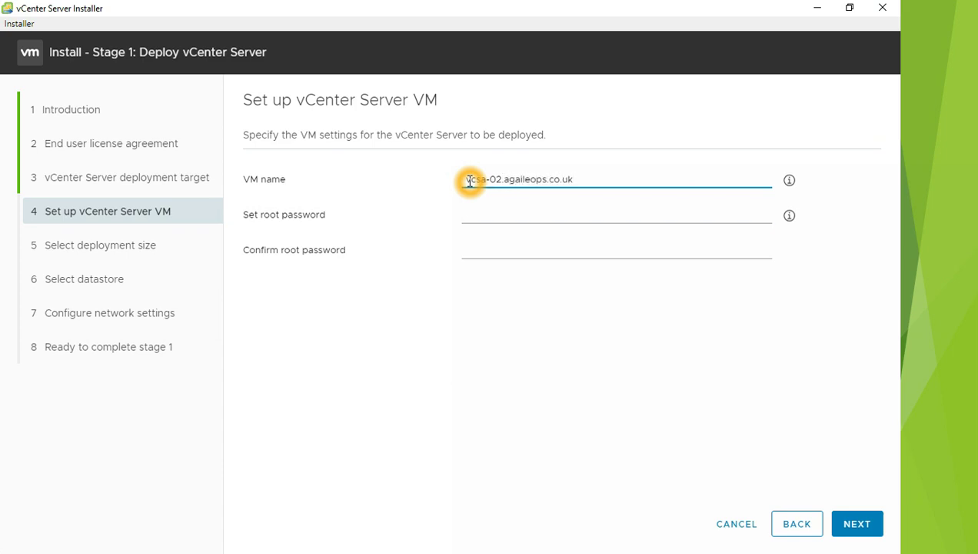
pyautogui.press('Tab')
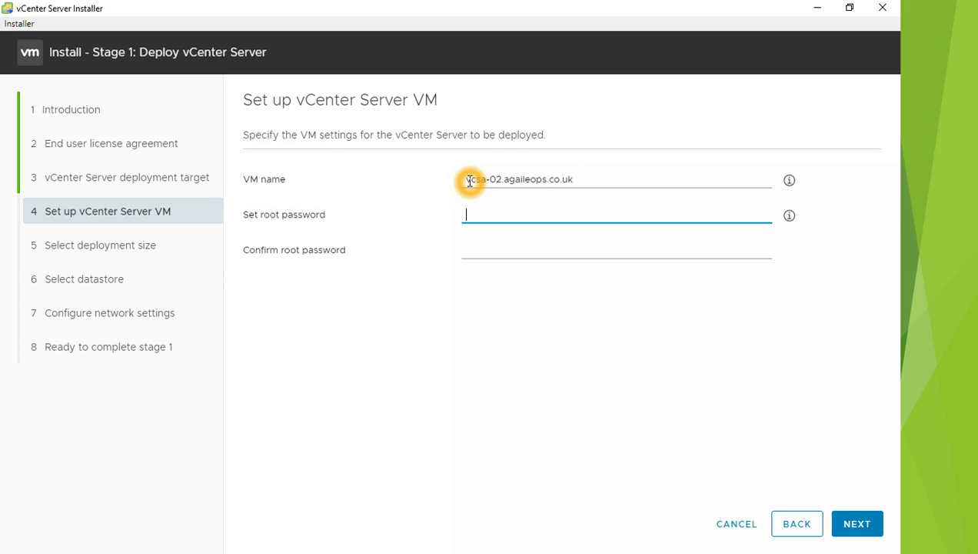
pyautogui.press('Tab')
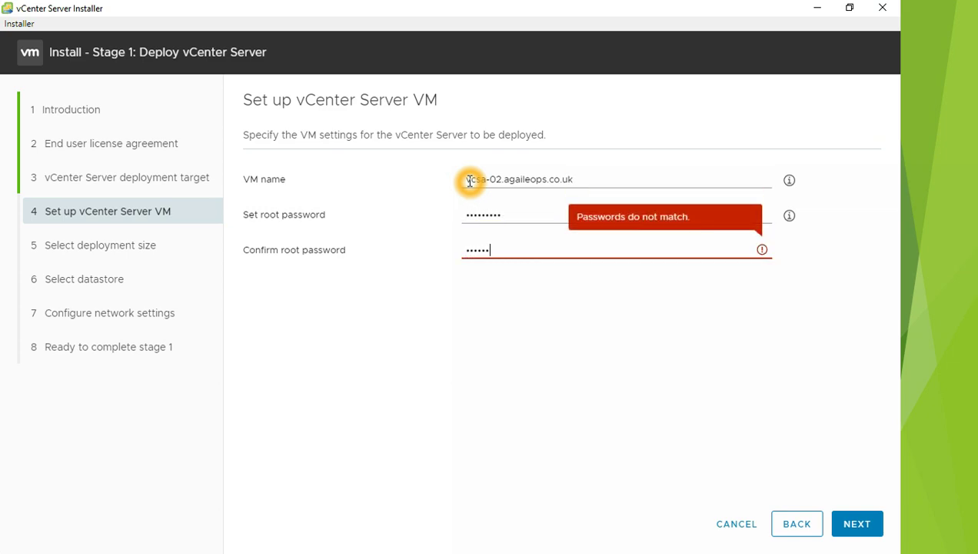
pyautogui.click(860, 529)
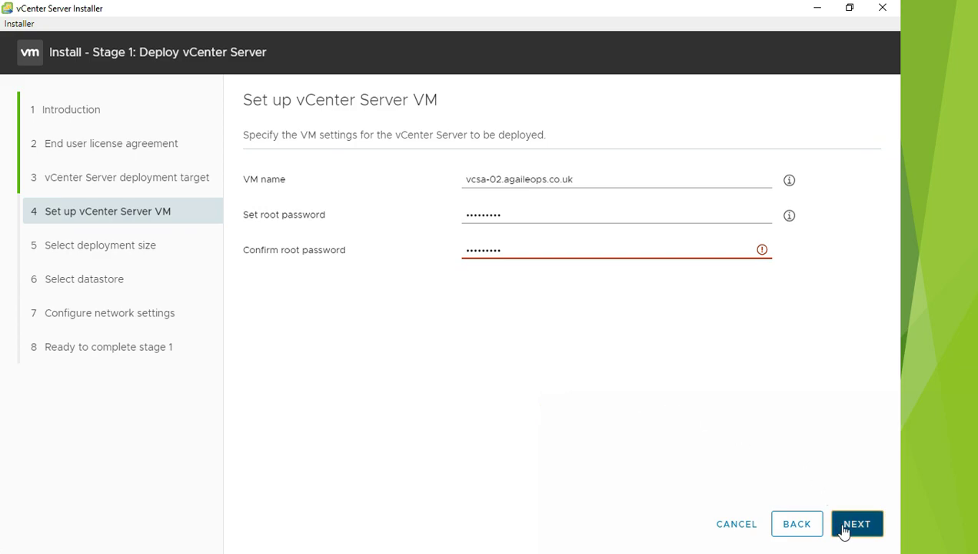
# Retype the root password in both fields and advance to deployment size
pyautogui.moveTo(675, 250); pyautogui.dragTo(413, 258)
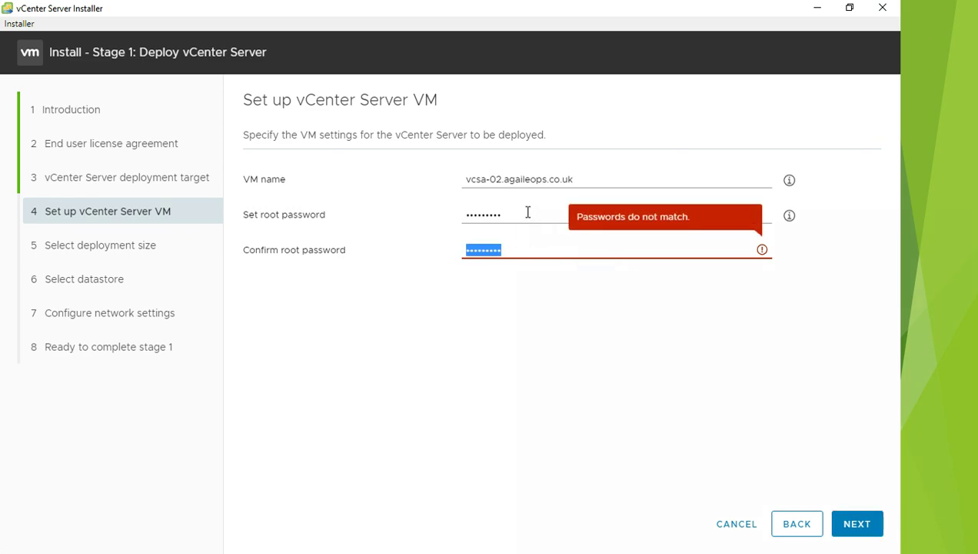
pyautogui.moveTo(526, 211); pyautogui.dragTo(421, 216)
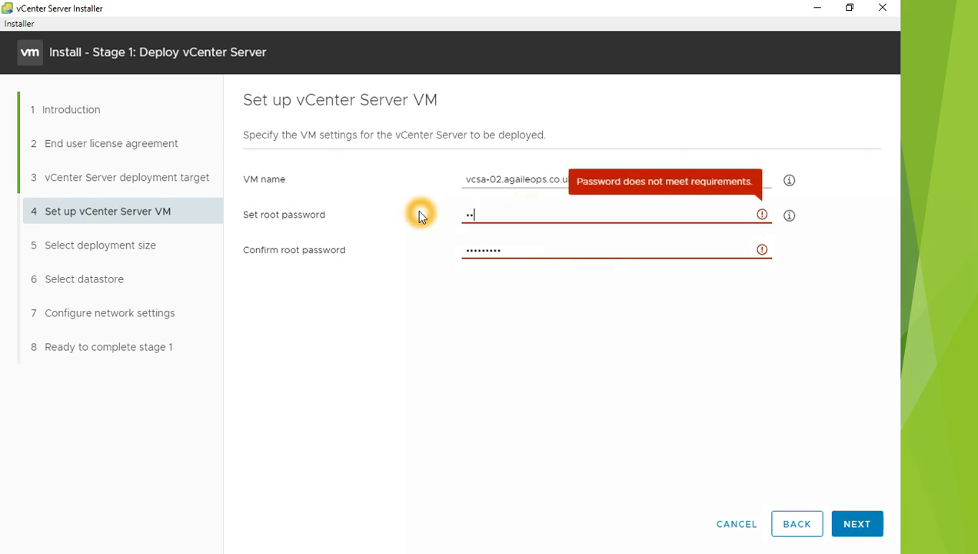
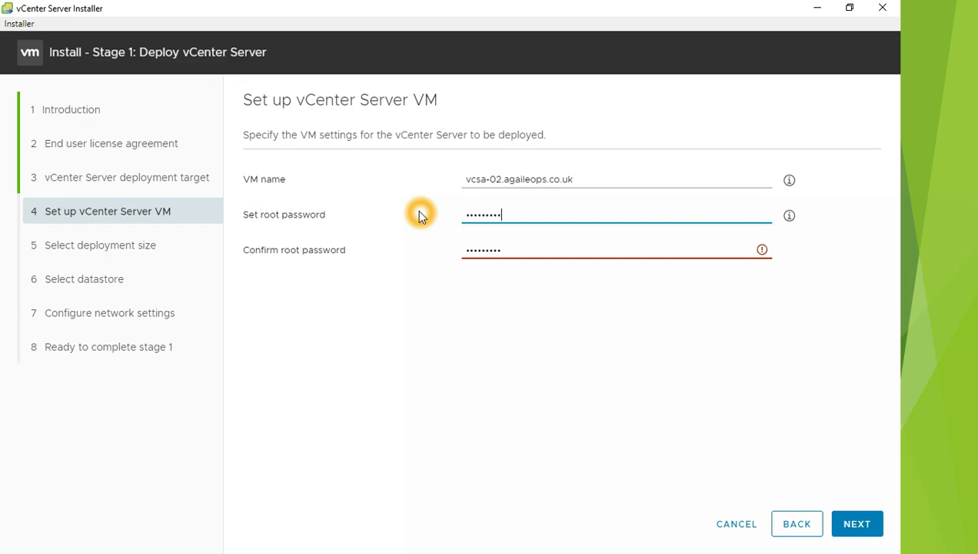
pyautogui.press('Tab')
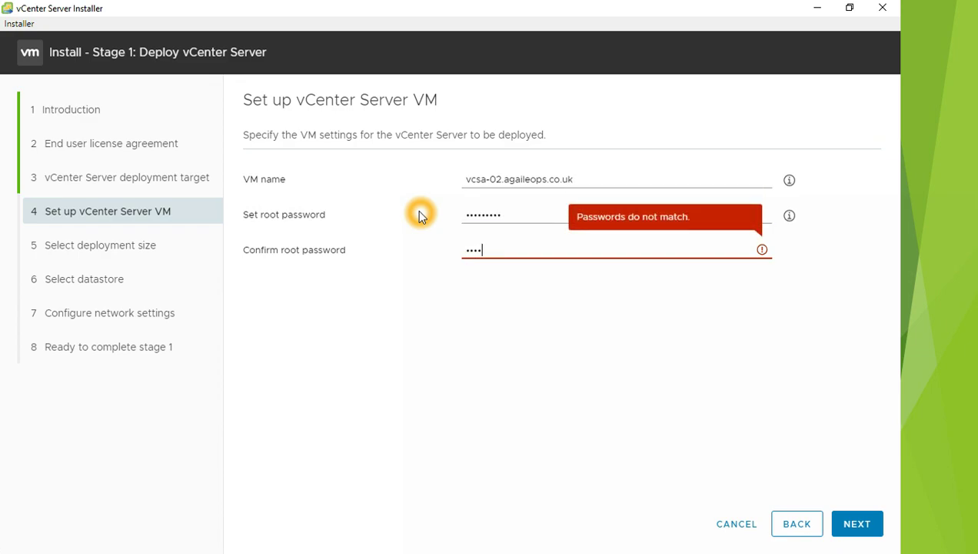
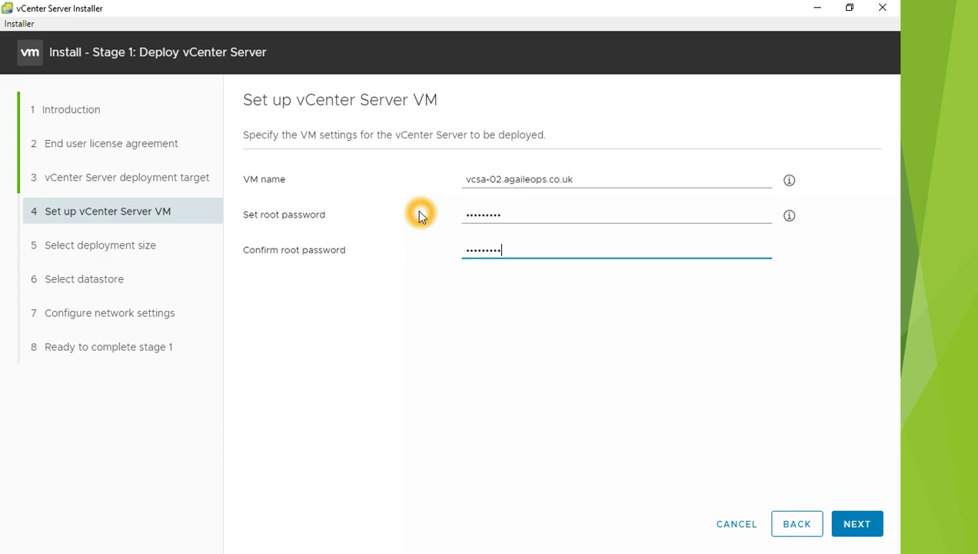
pyautogui.click(853, 528)
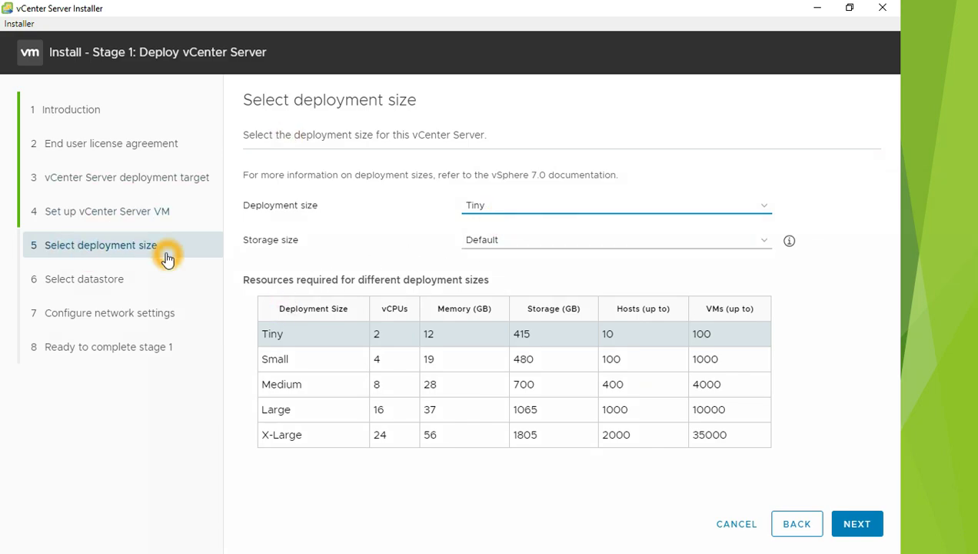
pyautogui.click(559, 399)
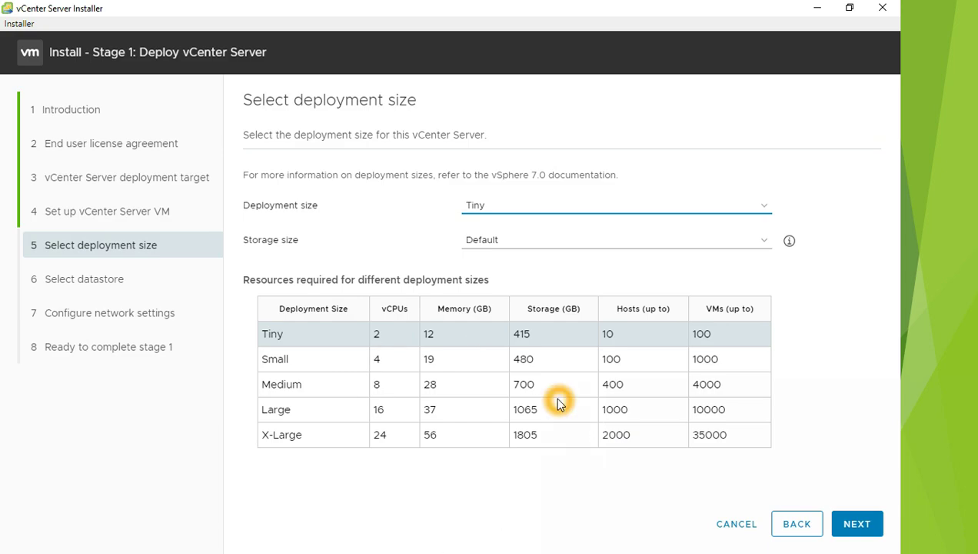
pyautogui.click(545, 419)
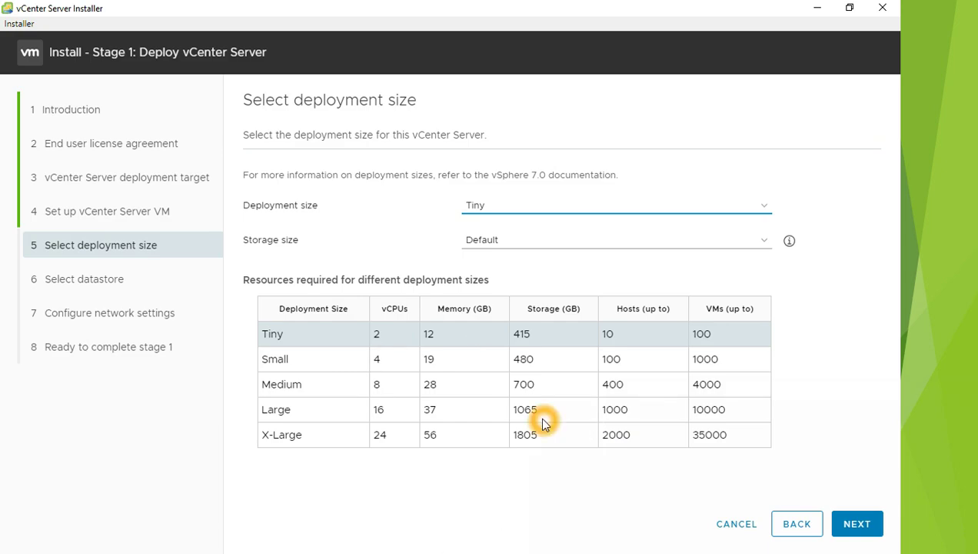
pyautogui.click(493, 387)
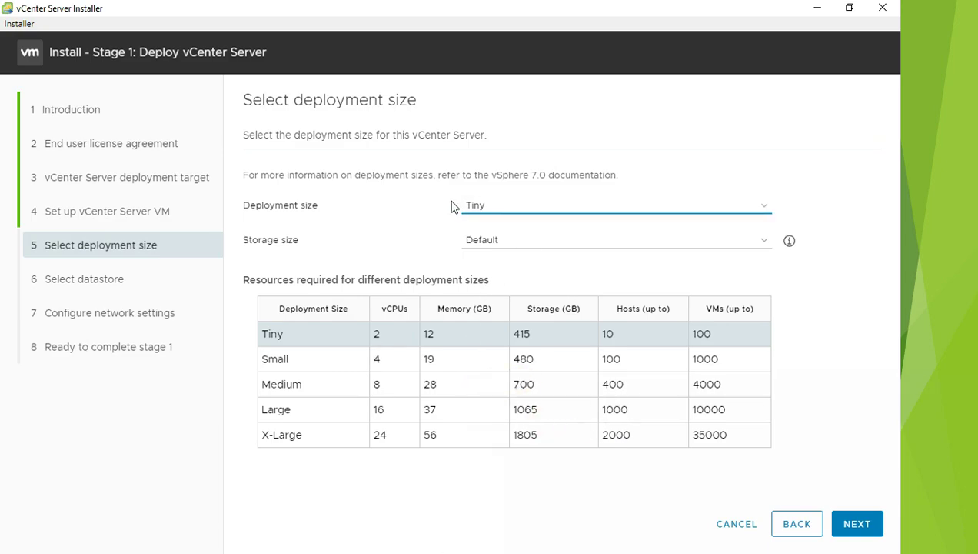
pyautogui.click(486, 213)
pyautogui.click(613, 336)
pyautogui.moveTo(613, 334); pyautogui.dragTo(707, 334)
pyautogui.click(708, 334)
pyautogui.click(415, 334)
pyautogui.click(396, 307)
pyautogui.click(623, 390)
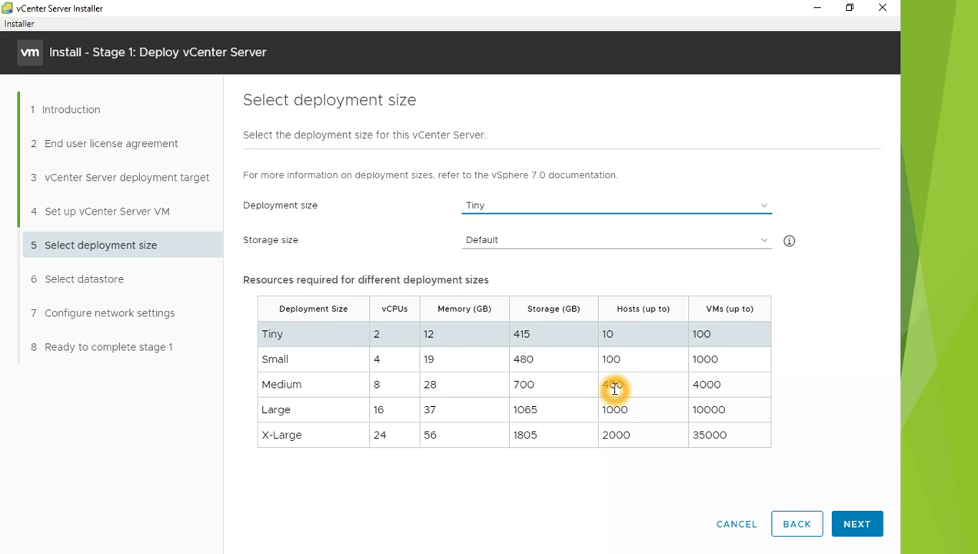
pyautogui.click(426, 383)
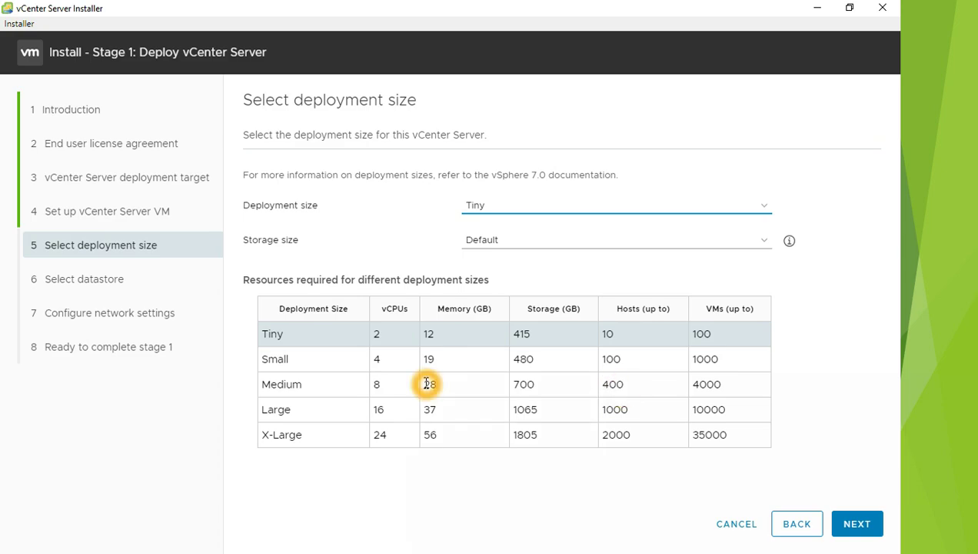
pyautogui.click(428, 390)
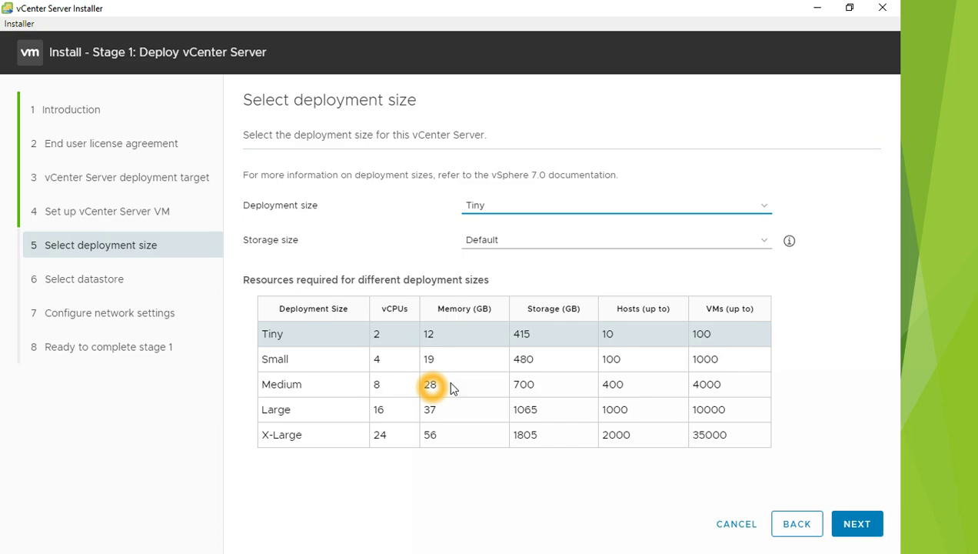
pyautogui.click(389, 385)
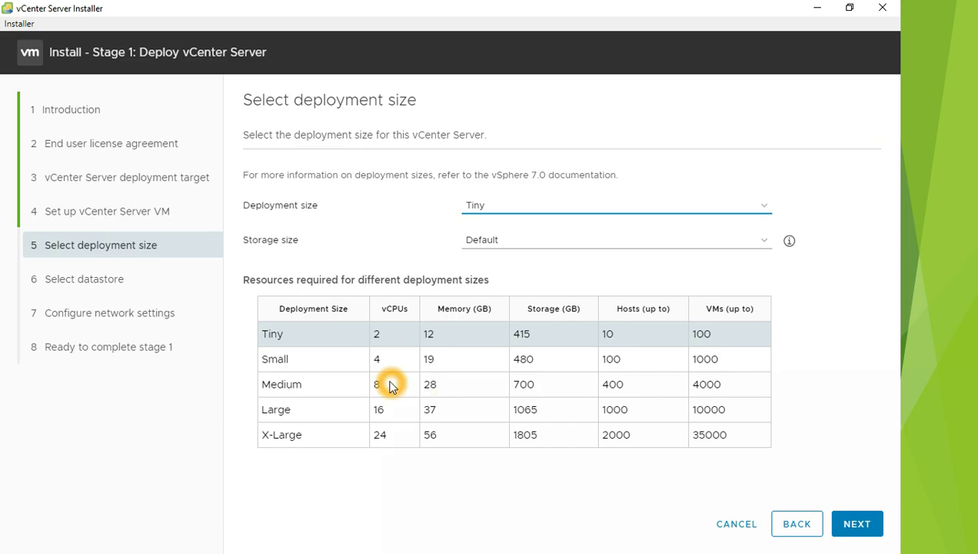
pyautogui.click(422, 392)
pyautogui.click(437, 395)
pyautogui.click(582, 425)
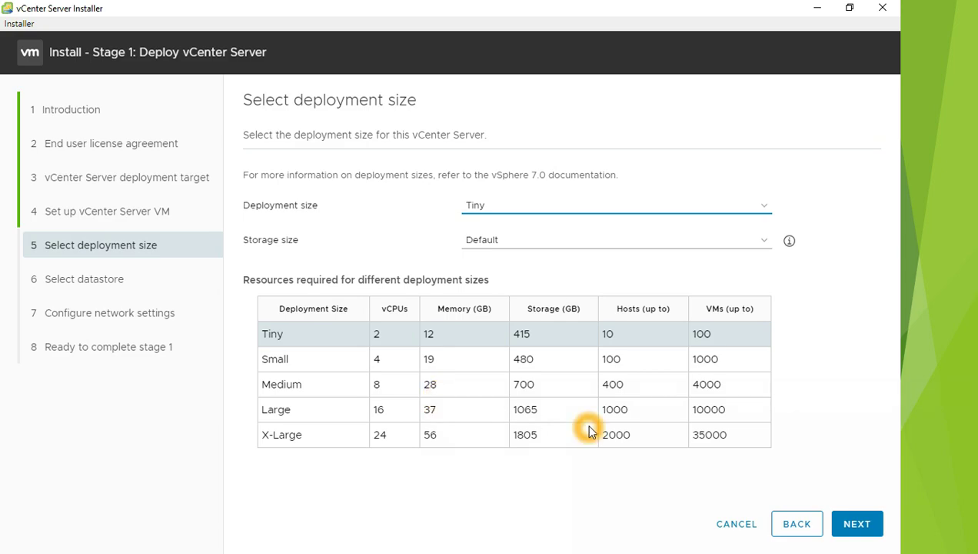
pyautogui.click(666, 442)
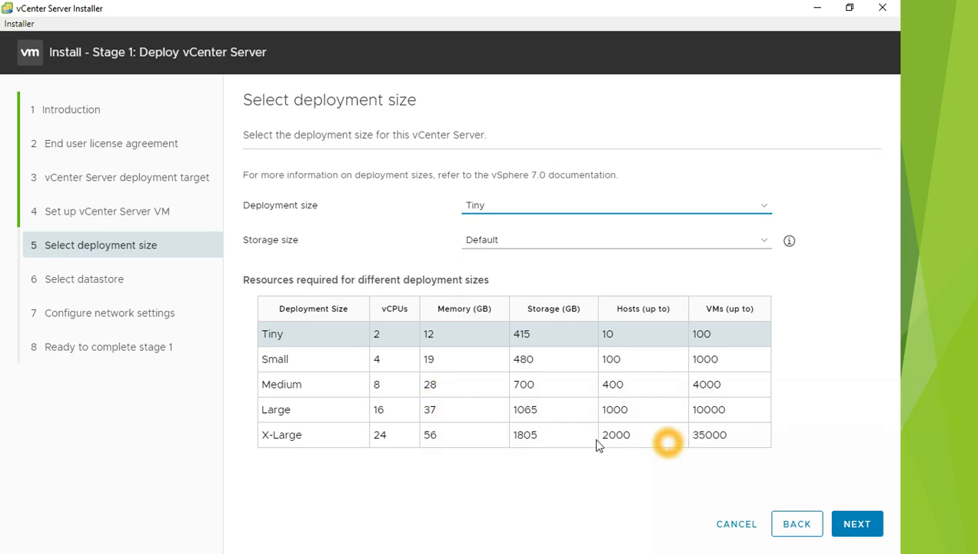
pyautogui.click(254, 422)
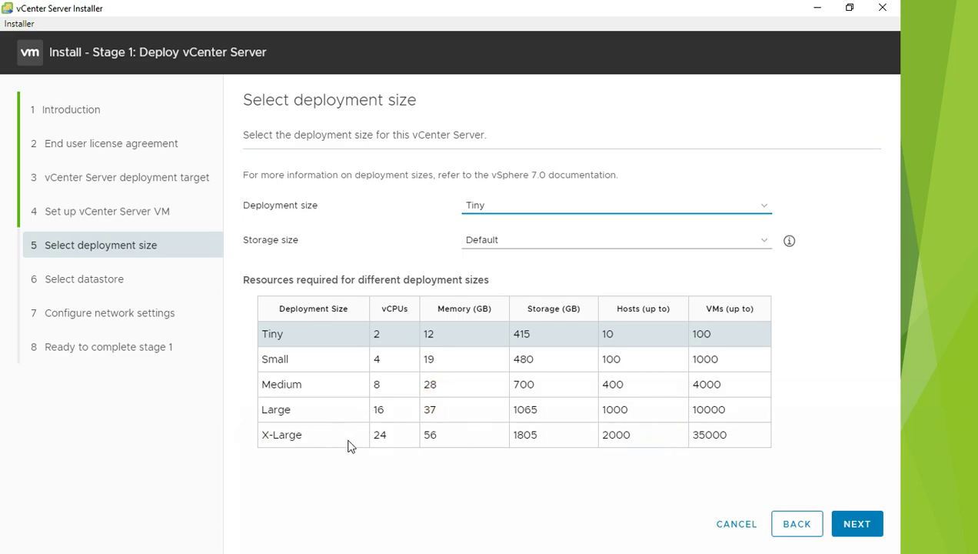
pyautogui.click(716, 444)
pyautogui.click(498, 447)
pyautogui.click(639, 426)
pyautogui.click(552, 350)
pyautogui.click(629, 422)
pyautogui.click(638, 421)
pyautogui.click(619, 435)
pyautogui.click(721, 431)
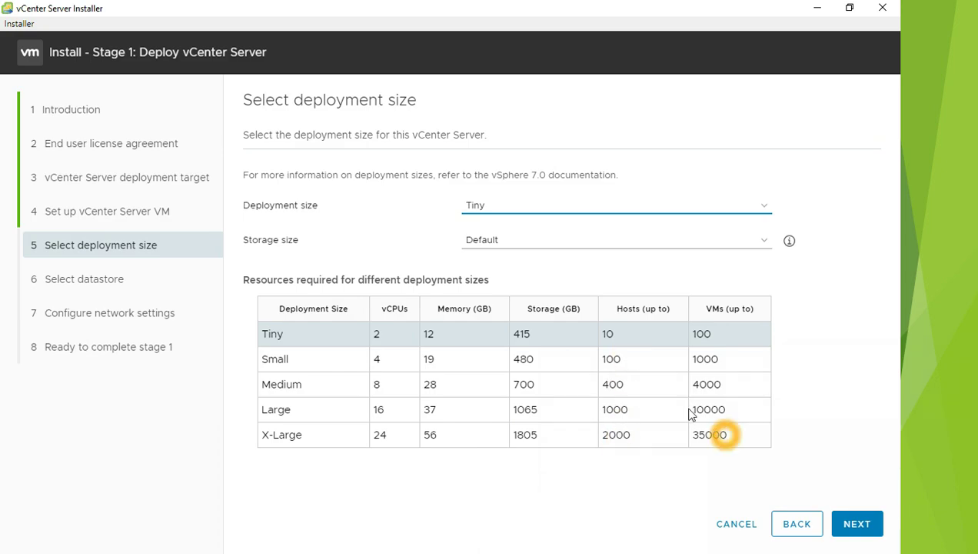
pyautogui.click(677, 248)
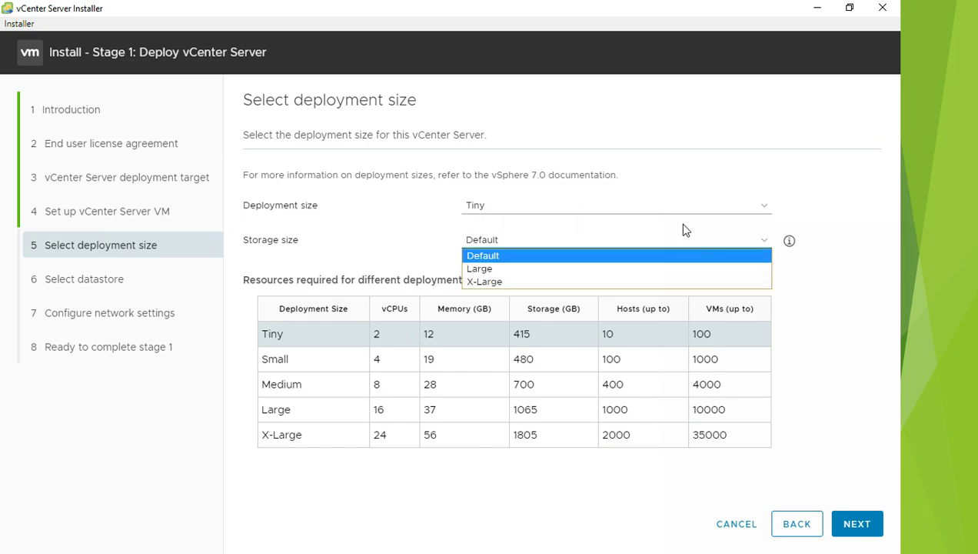
# Keep Default storage size and pick Tiny as the deployment size
pyautogui.click(408, 221)
pyautogui.click(535, 205)
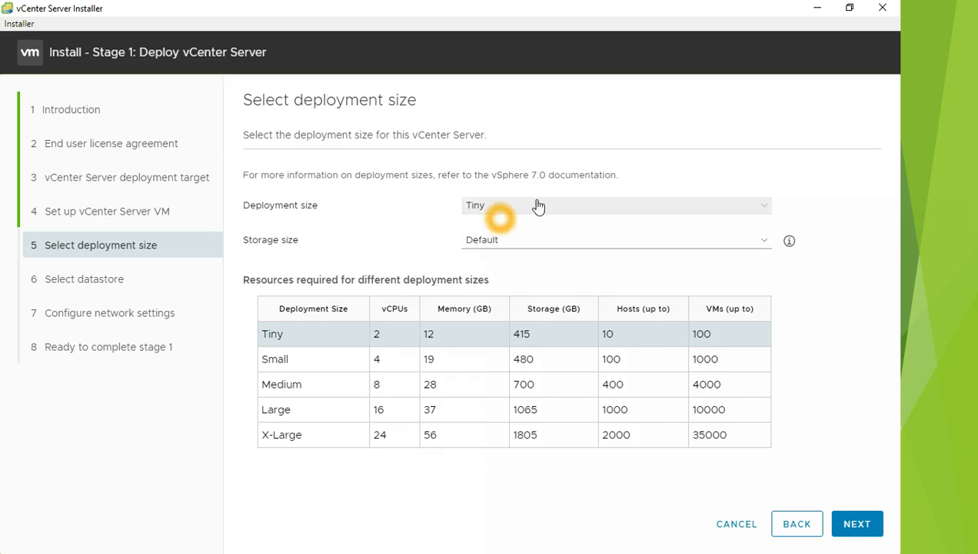
pyautogui.click(485, 219)
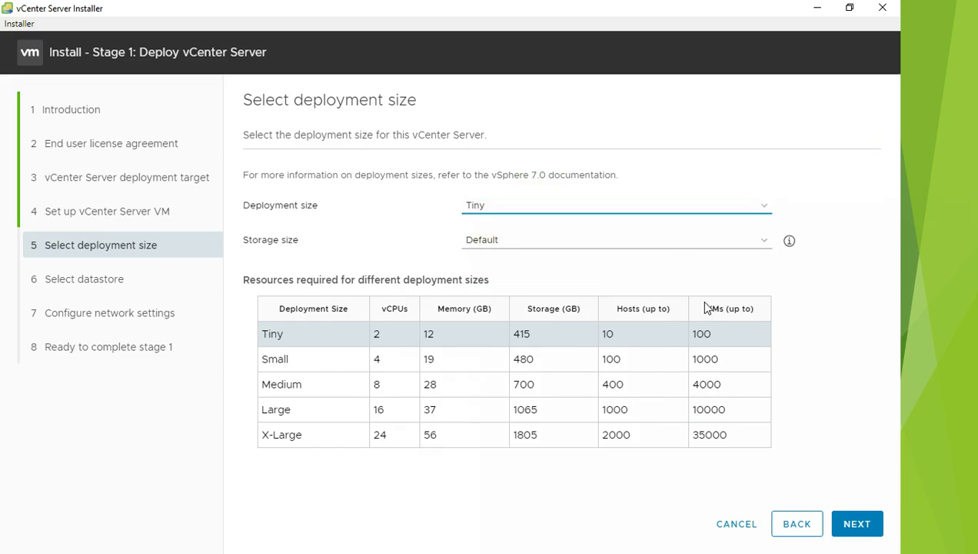
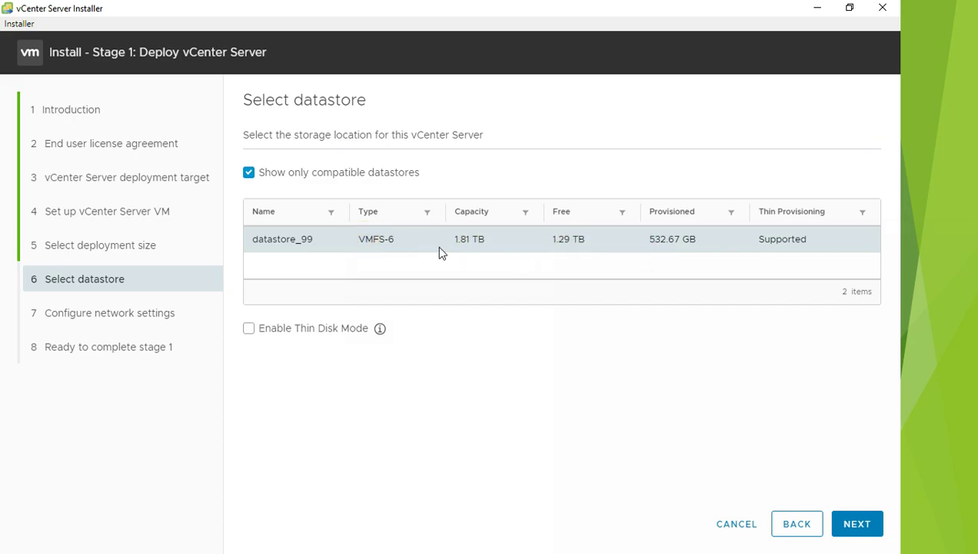
# Place the appliance on datastore_99 with Thin Disk Mode enabled and advance to network settings
pyautogui.click(501, 242)
pyautogui.click(250, 333)
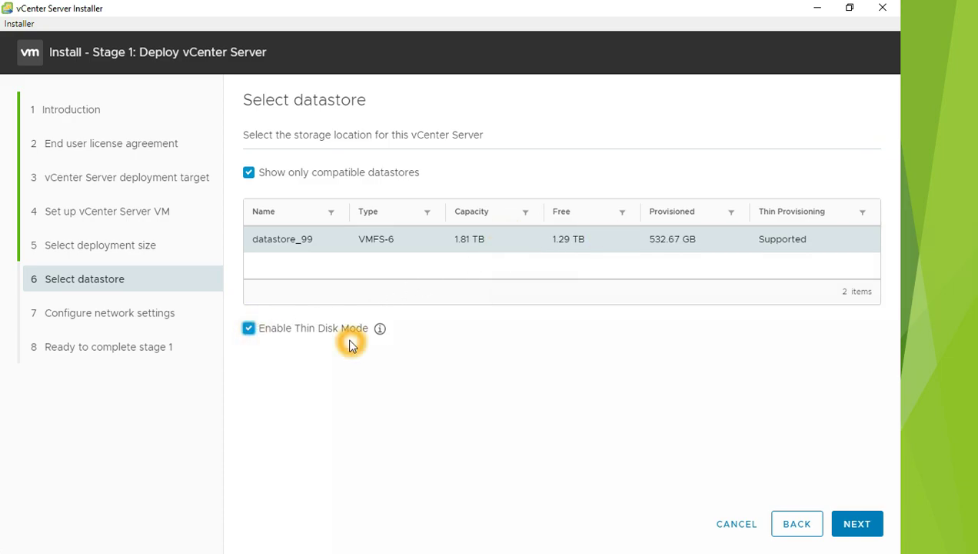
pyautogui.click(862, 524)
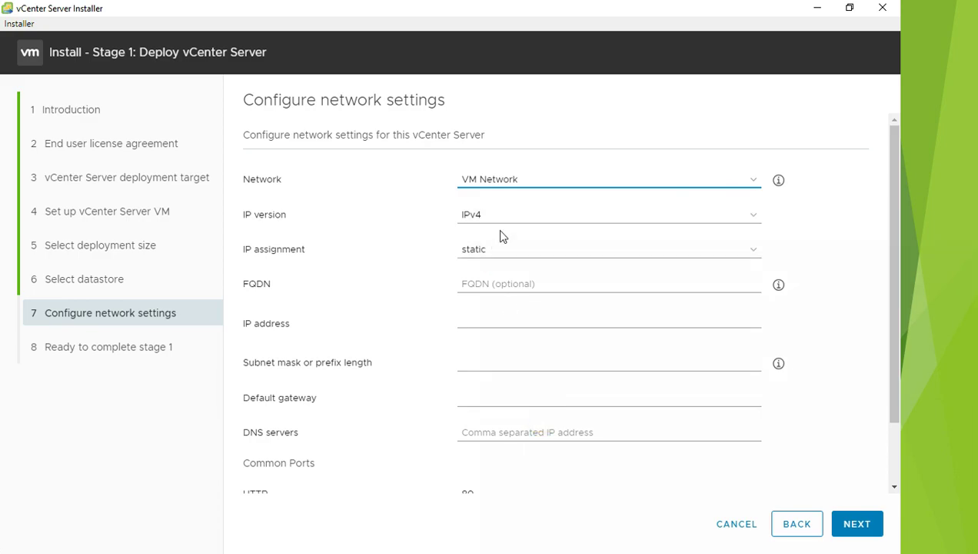
# Keep VM Network as the appliance network and IPv4 as the IP version
pyautogui.click(529, 192)
pyautogui.click(173, 314)
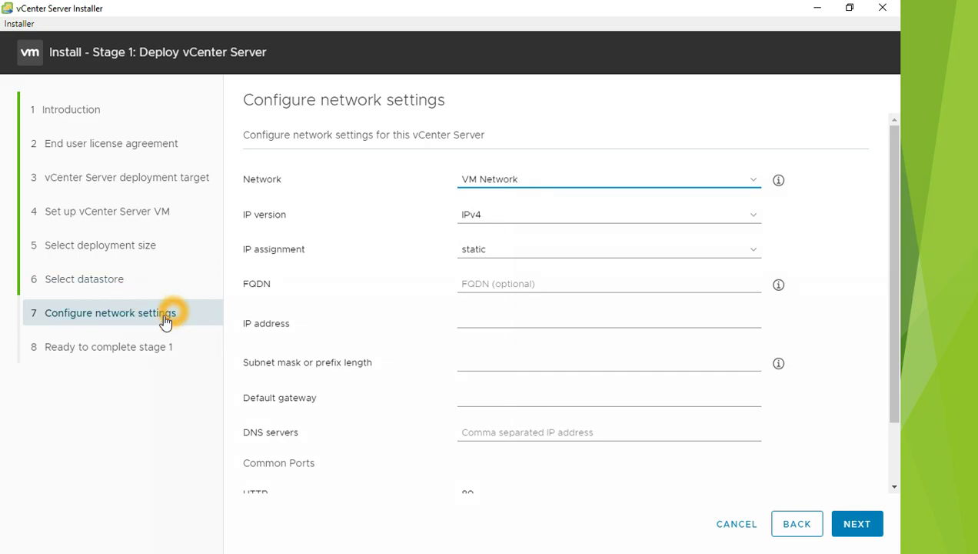
pyautogui.click(500, 191)
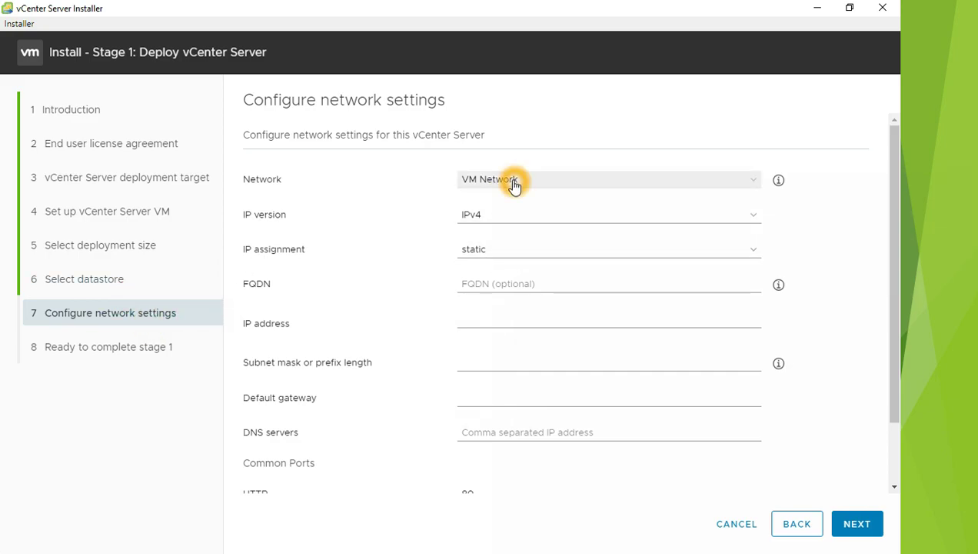
pyautogui.click(514, 185)
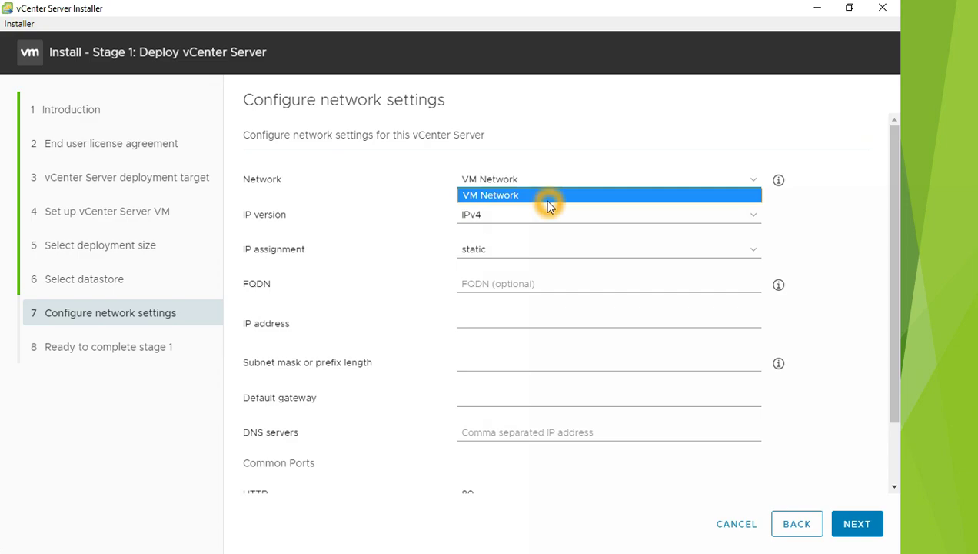
pyautogui.click(520, 226)
pyautogui.click(489, 227)
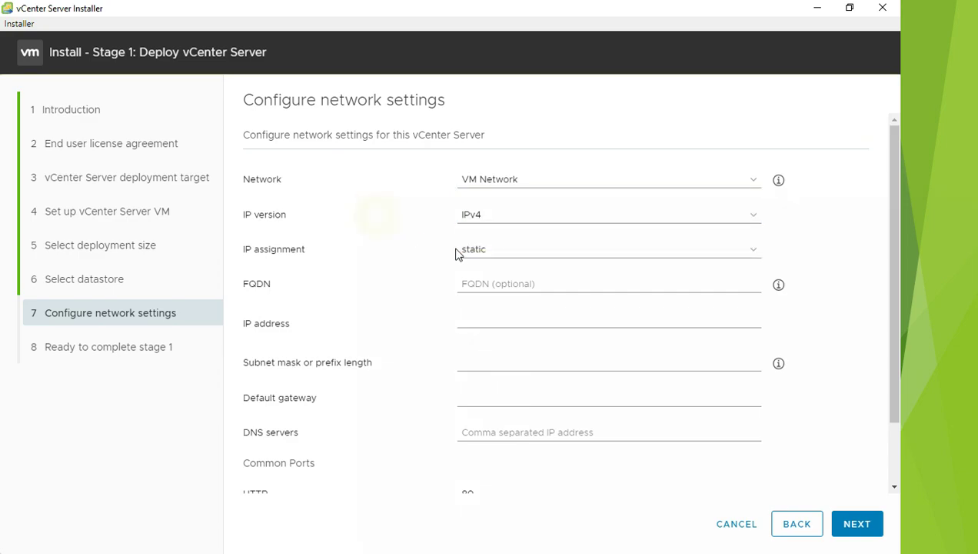
# Enter vcsa-02.agailops.co.uk as the appliance FQDN
pyautogui.click(477, 283)
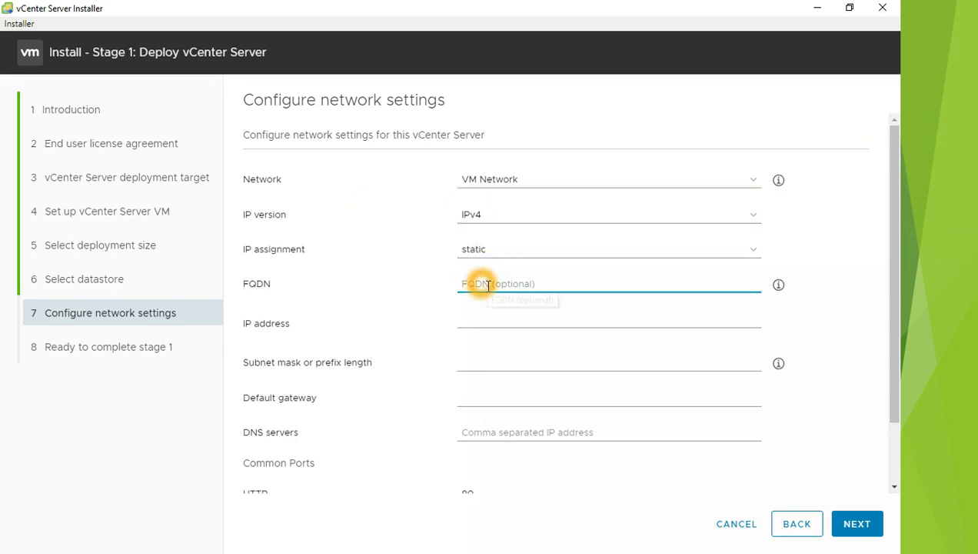
pyautogui.write('vcsa-02')
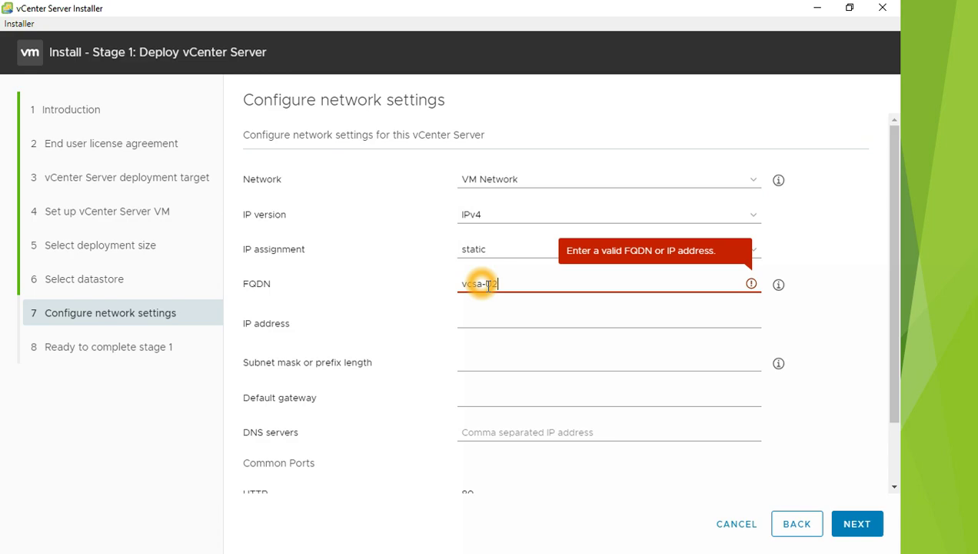
pyautogui.write('.agailops')
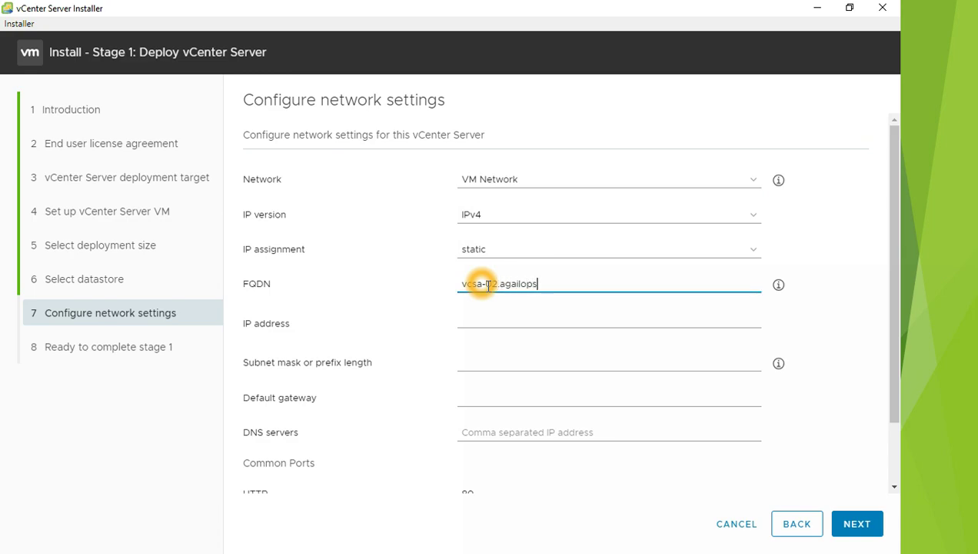
pyautogui.write('.co.uk')
pyautogui.press('Tab')
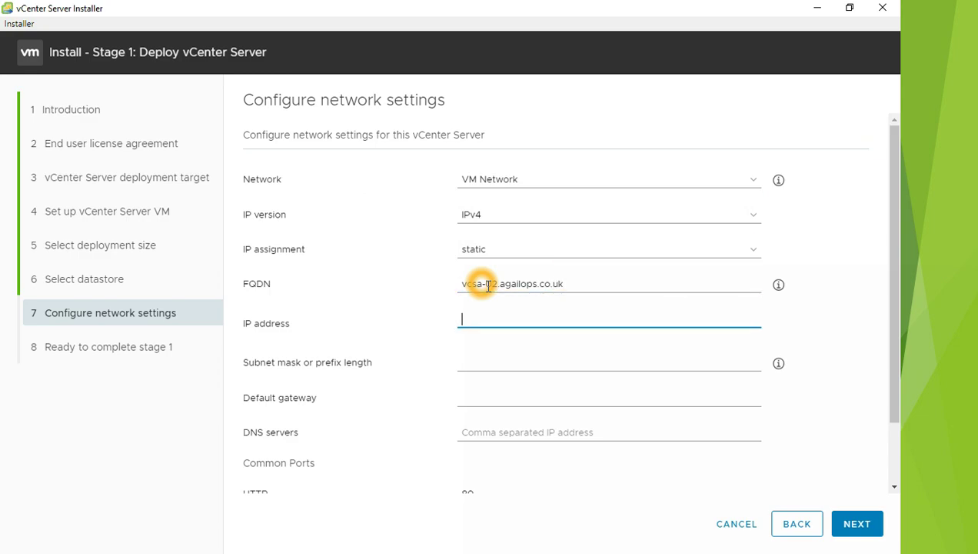
pyautogui.moveTo(573, 284); pyautogui.dragTo(456, 286)
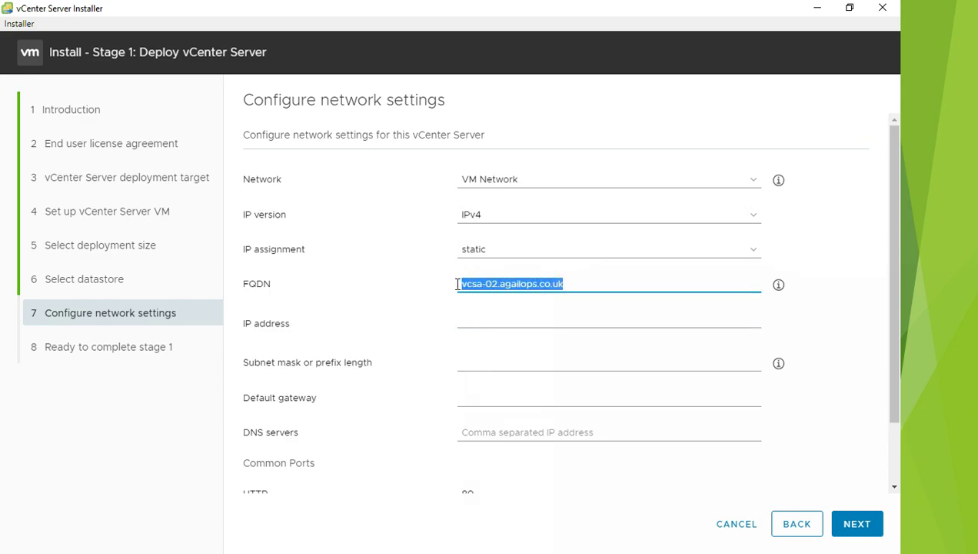
# Enter the 192.168.1 appliance IP against the planning slide and begin the subnet mask
pyautogui.click(507, 323)
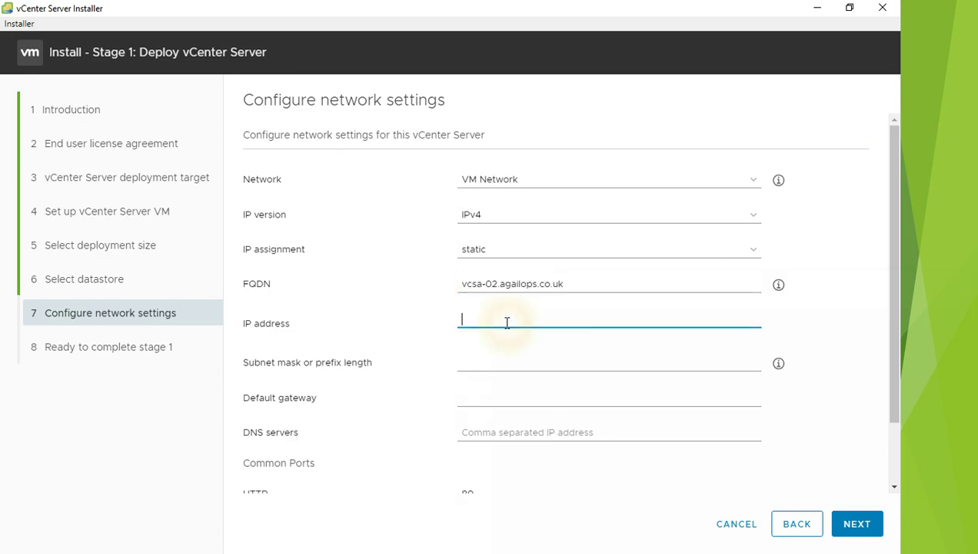
pyautogui.write('192')
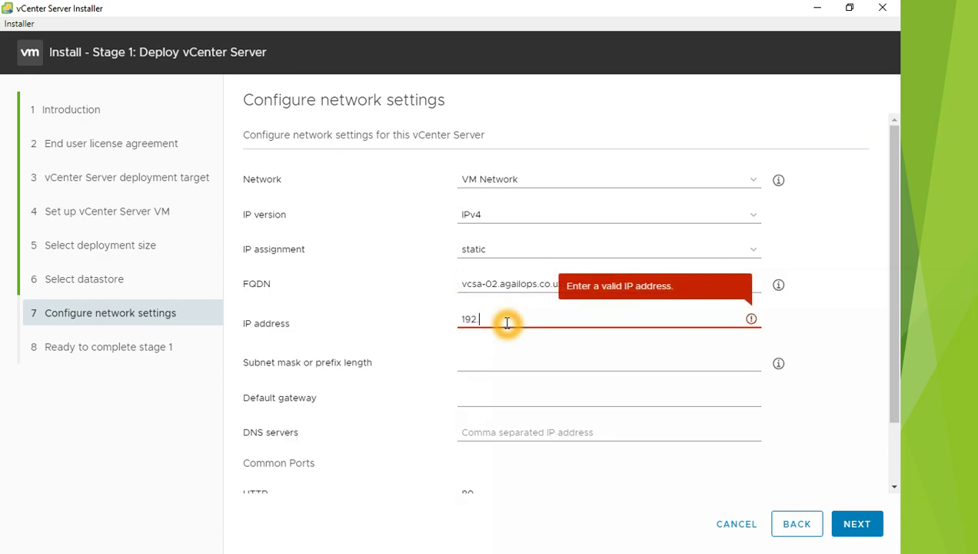
pyautogui.write('.168')
pyautogui.write('.1.5')
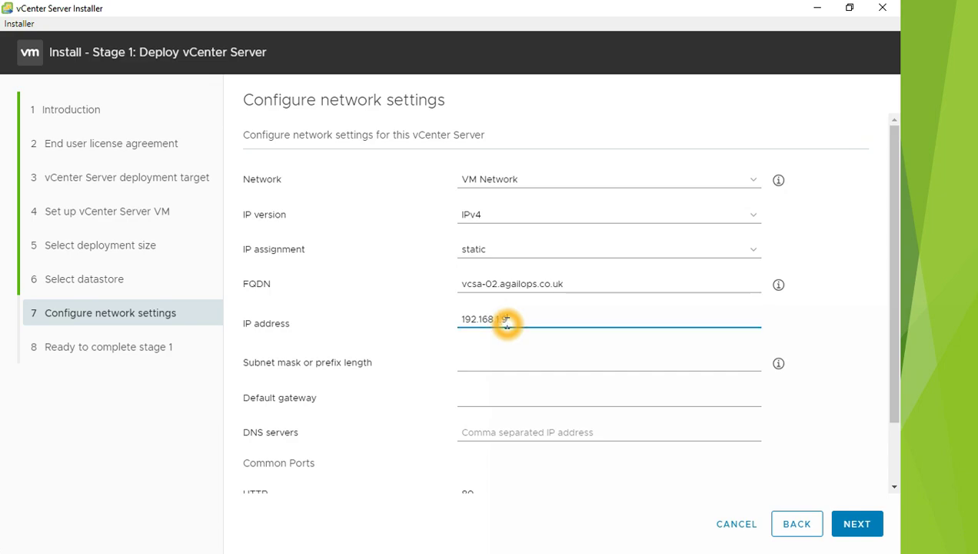
pyautogui.click(906, 293)
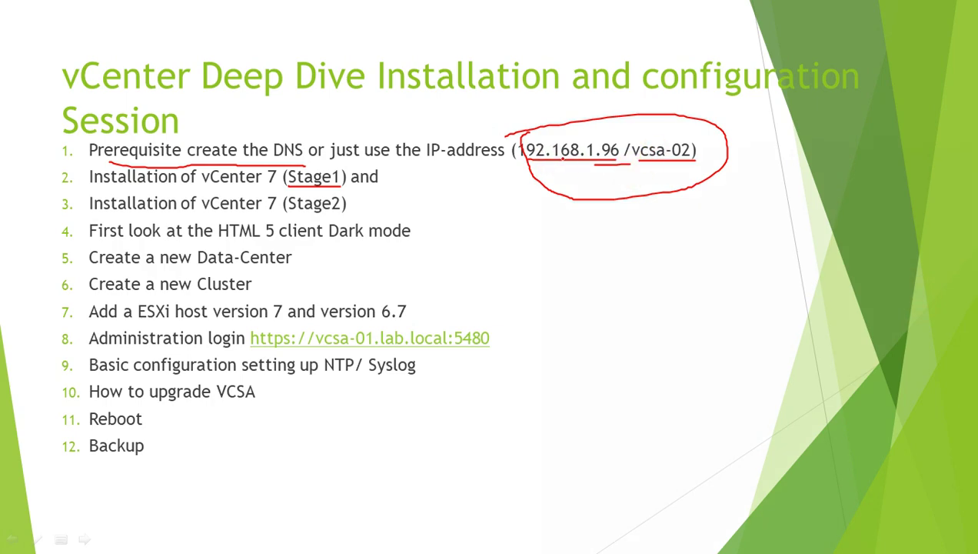
pyautogui.hotkey('alt', 'Tab')
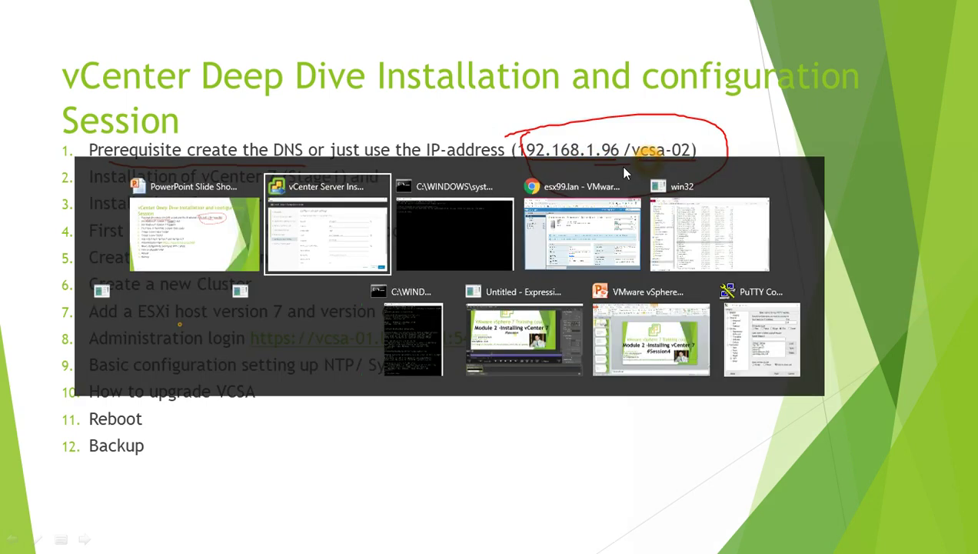
pyautogui.click(499, 358)
pyautogui.write('255.255.255.')
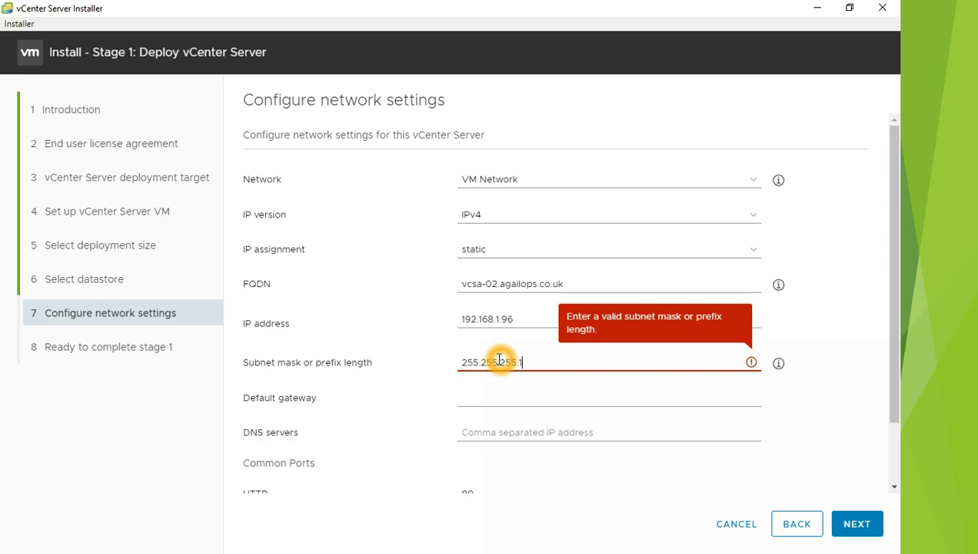
# Complete subnet mask 255.255.255.0, gateway 192.168.1.1 and DNS server 192.168.1.72
pyautogui.write('0')
pyautogui.press('Tab')
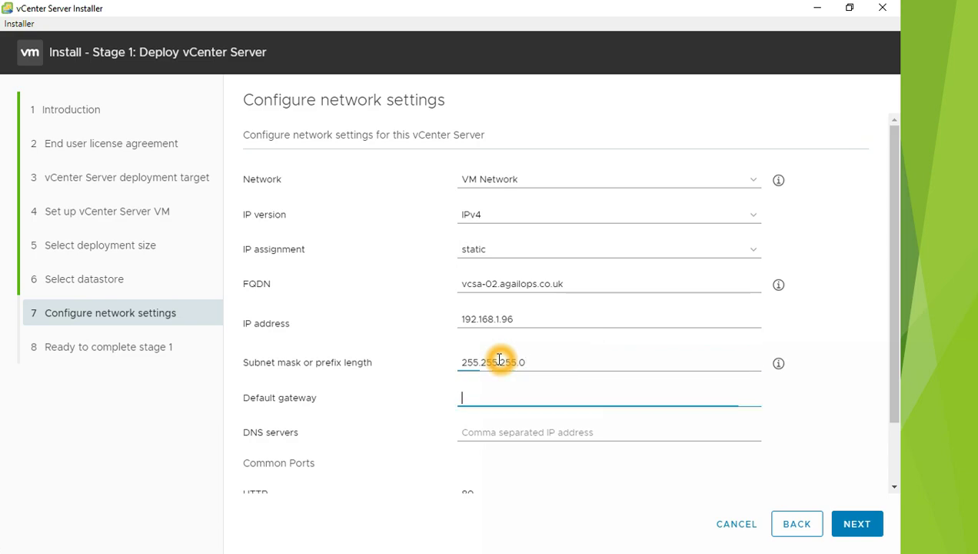
pyautogui.write('192.168')
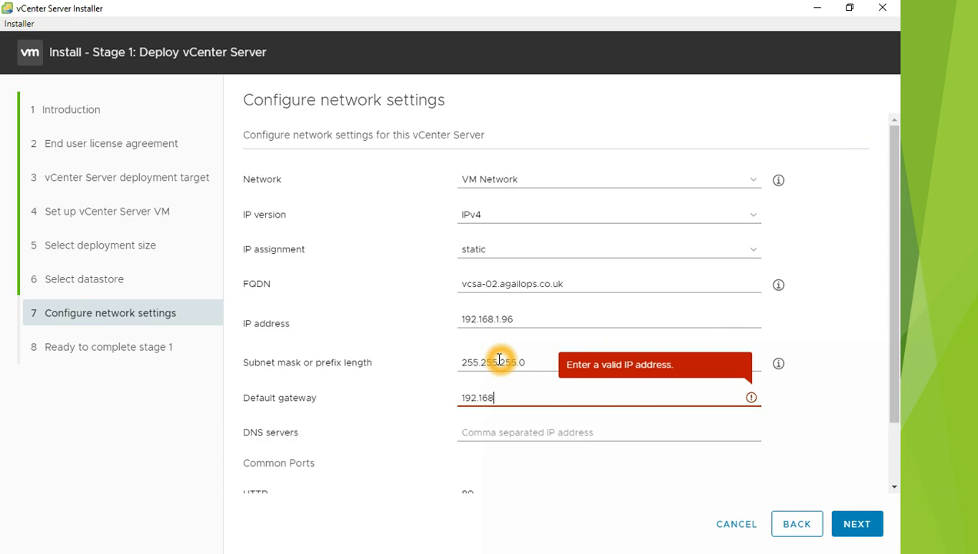
pyautogui.write('.1.1')
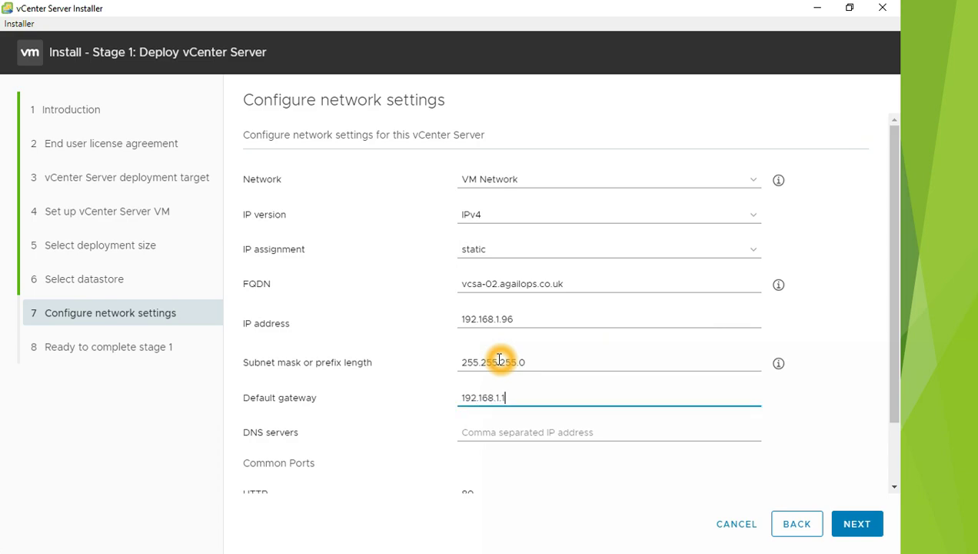
pyautogui.click(501, 433)
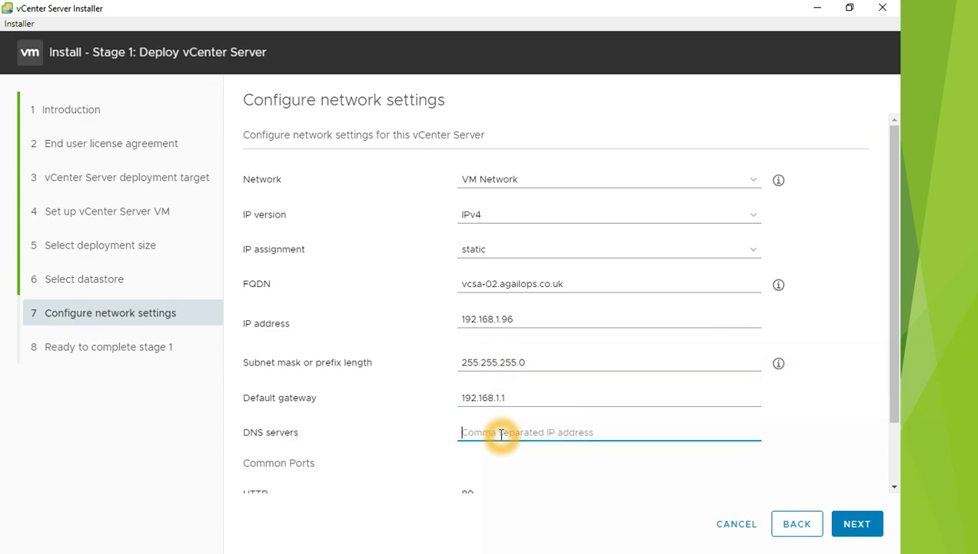
pyautogui.write('192.168.')
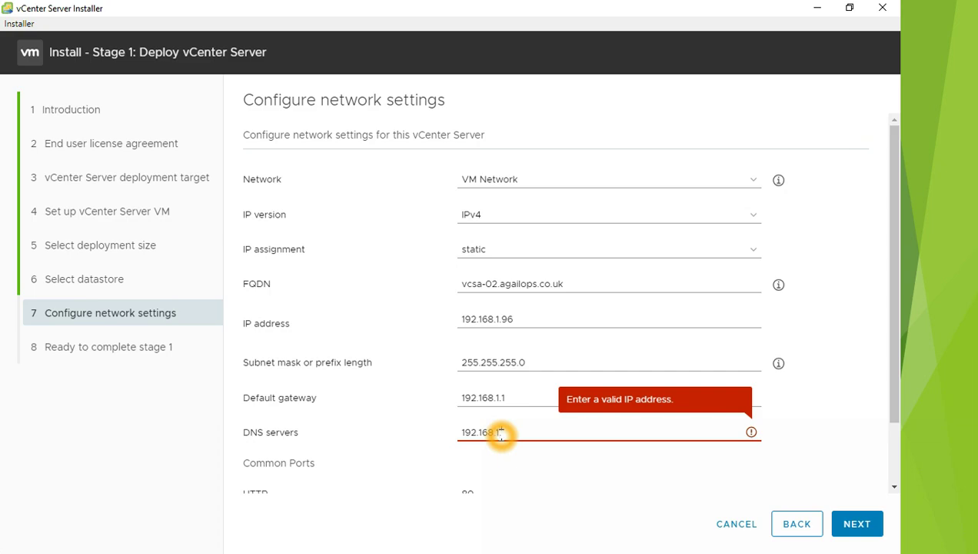
pyautogui.write('1')
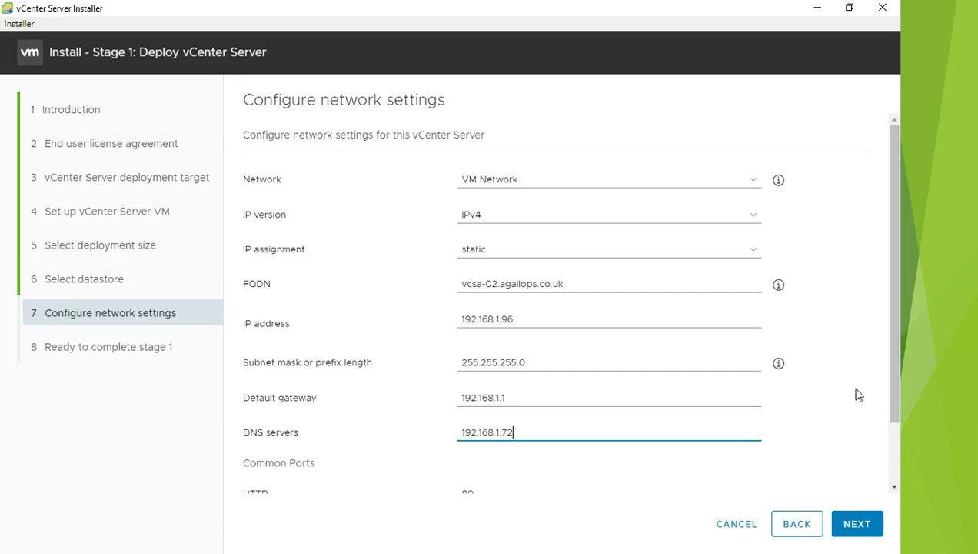
# Check the HTTP/HTTPS port fields 80/443, then switch to the command prompt window
pyautogui.moveTo(896, 356); pyautogui.dragTo(893, 443)
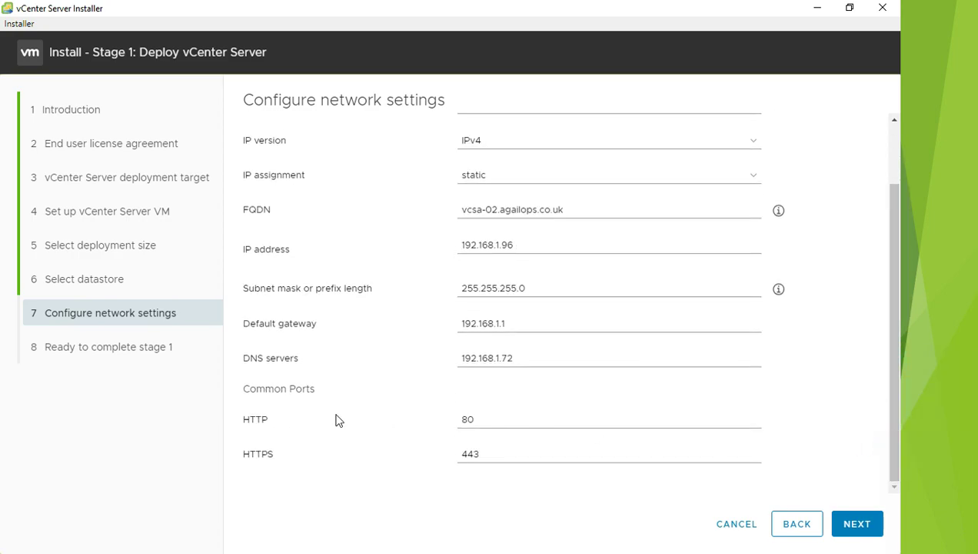
pyautogui.click(477, 420)
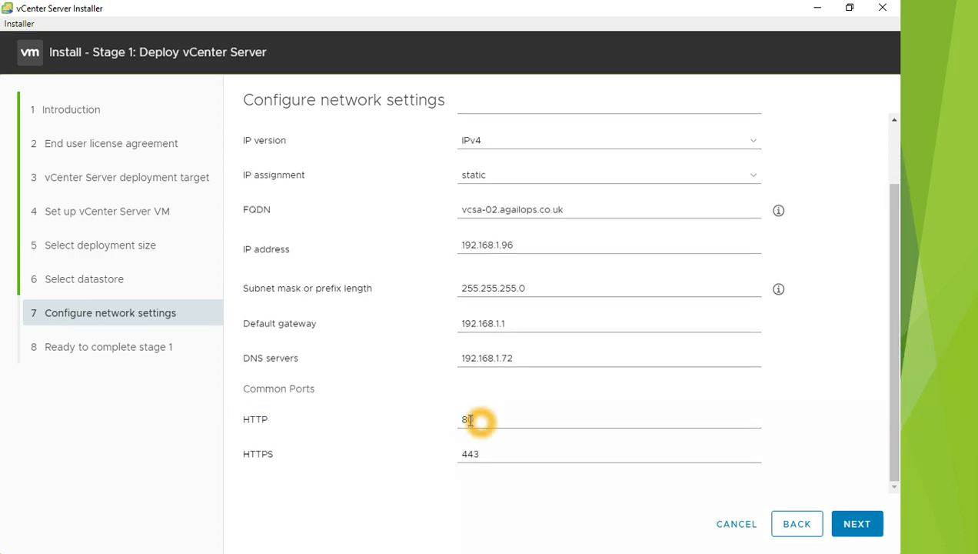
pyautogui.click(471, 463)
pyautogui.click(754, 353)
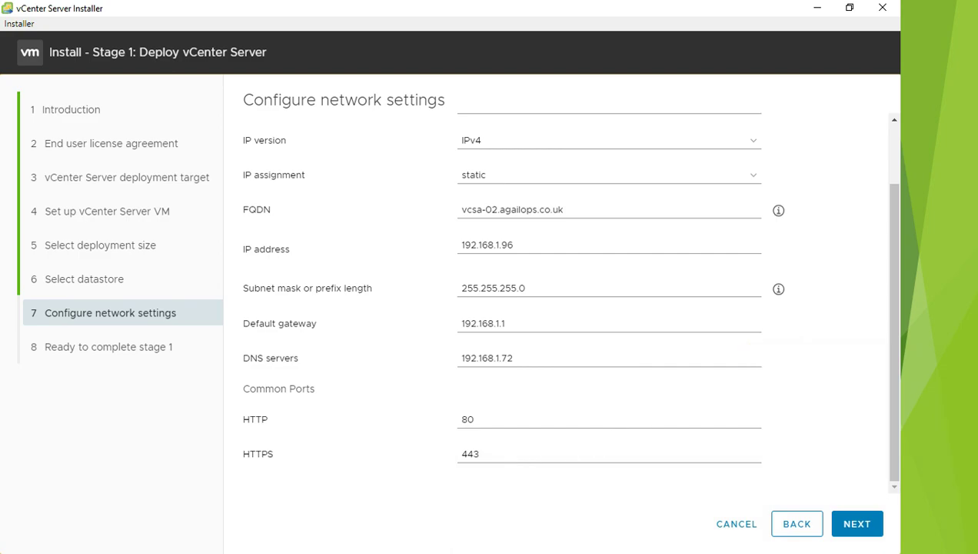
pyautogui.press('super')
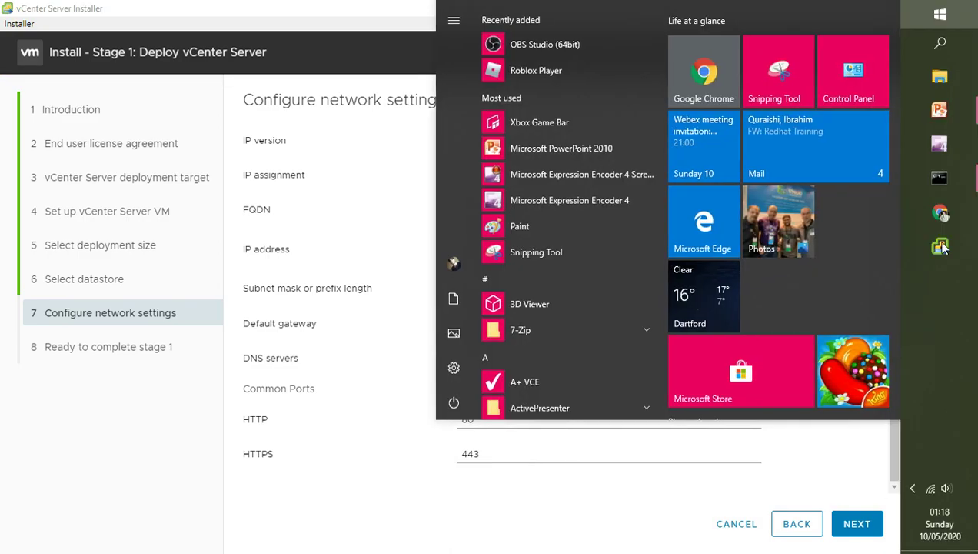
pyautogui.click(856, 236)
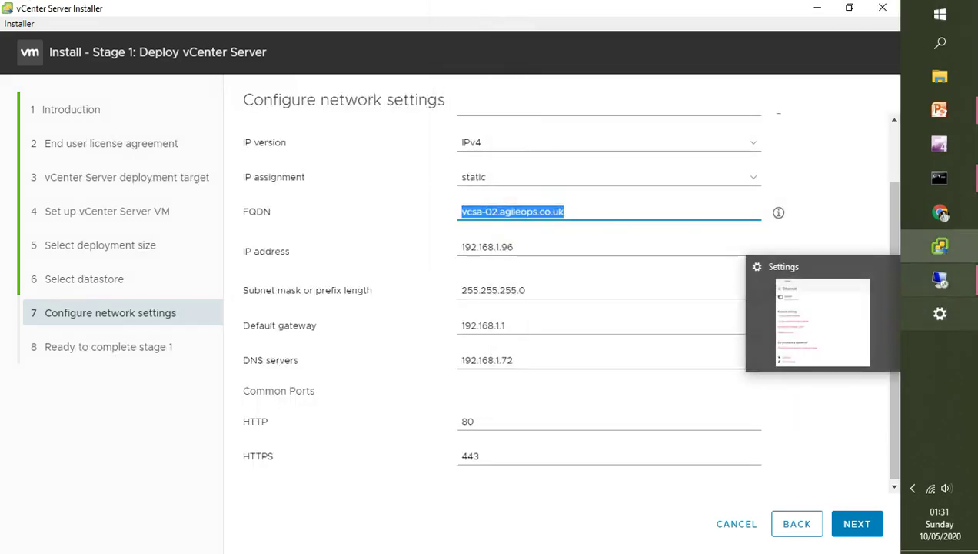
# Clear cmd and ping vcsa-02.agileops.co.uk (resolves to 192.168.1.96, unreachable), then minimize it
pyautogui.moveTo(944, 179)
pyautogui.click(835, 226)
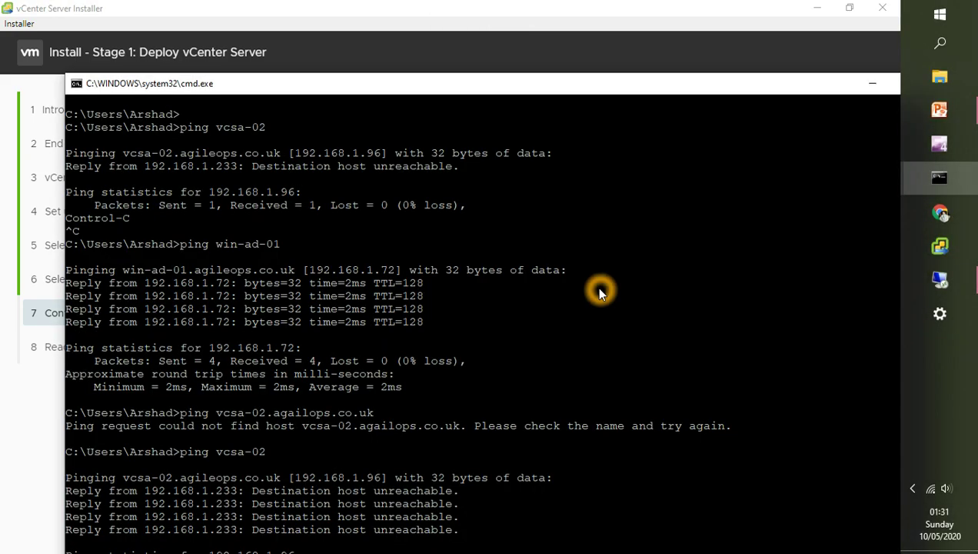
pyautogui.write('cls')
pyautogui.press('Return')
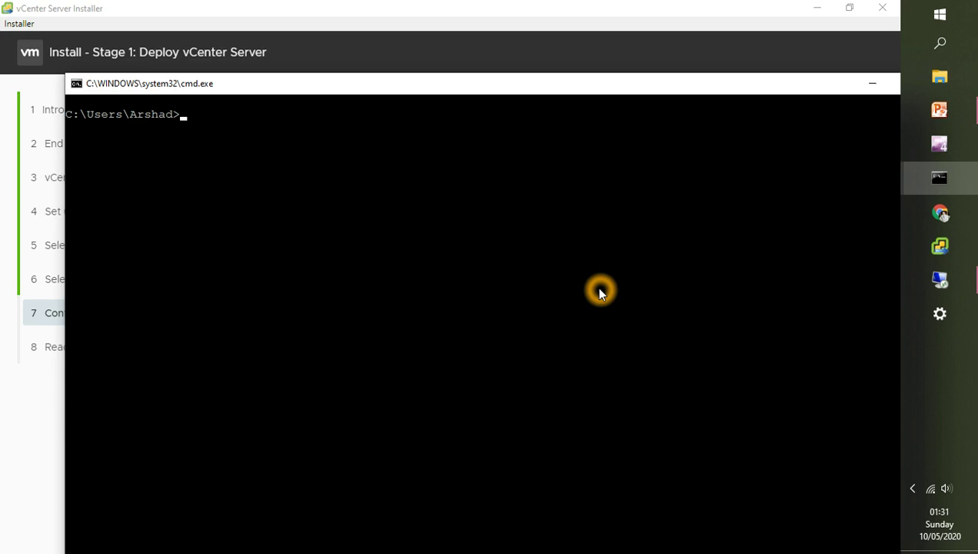
pyautogui.write('ping')
pyautogui.write('vcsa-02.agileops.co.uk')
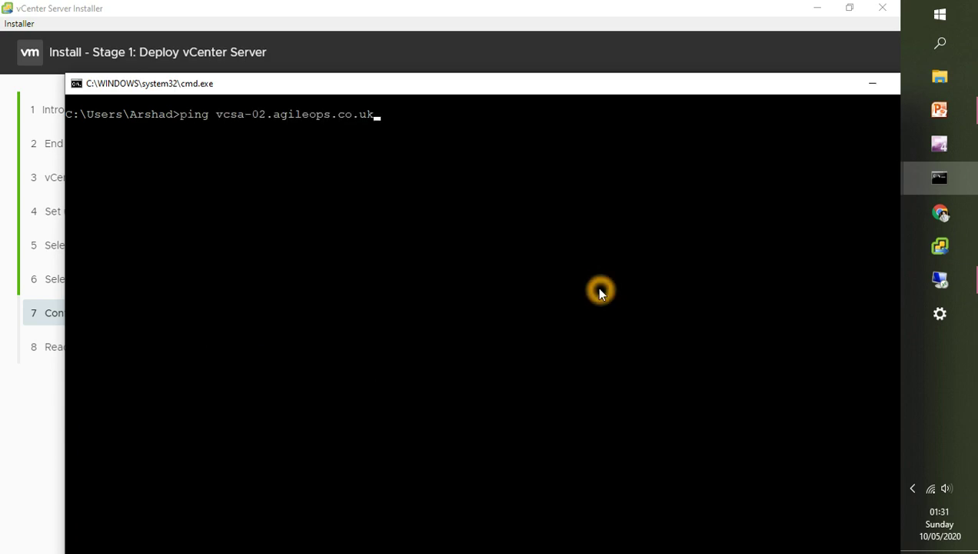
pyautogui.press('Return')
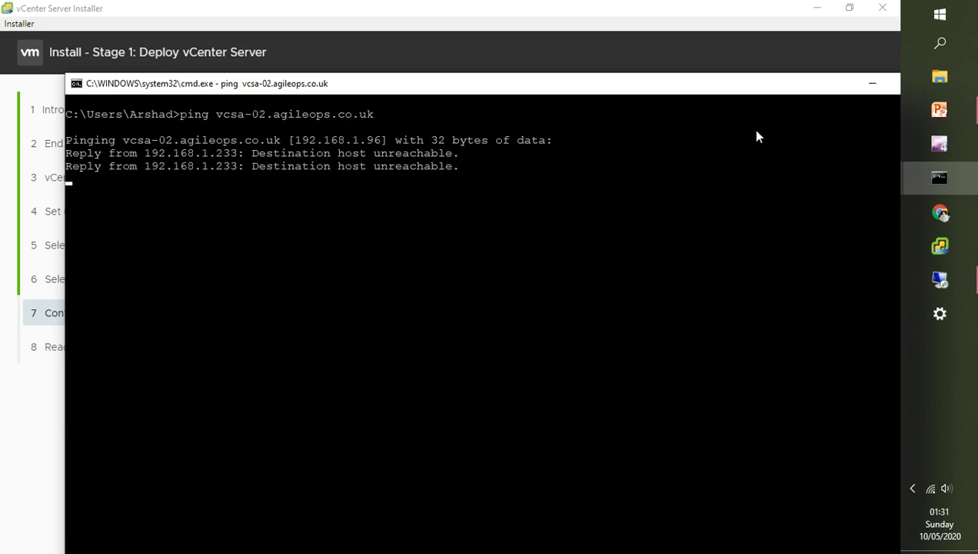
pyautogui.click(872, 83)
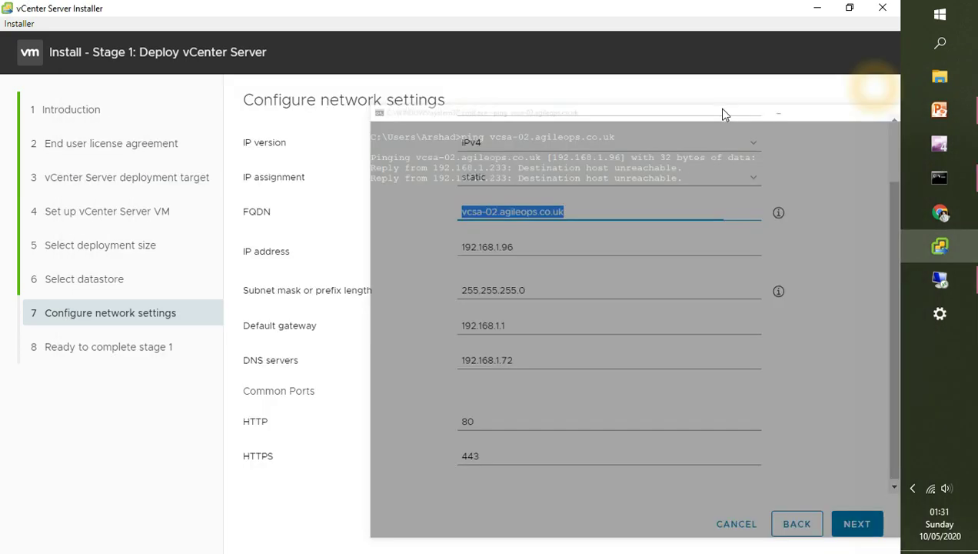
# Confirm the completed network settings page and move on to the Ready to complete stage 1 review
pyautogui.click(526, 236)
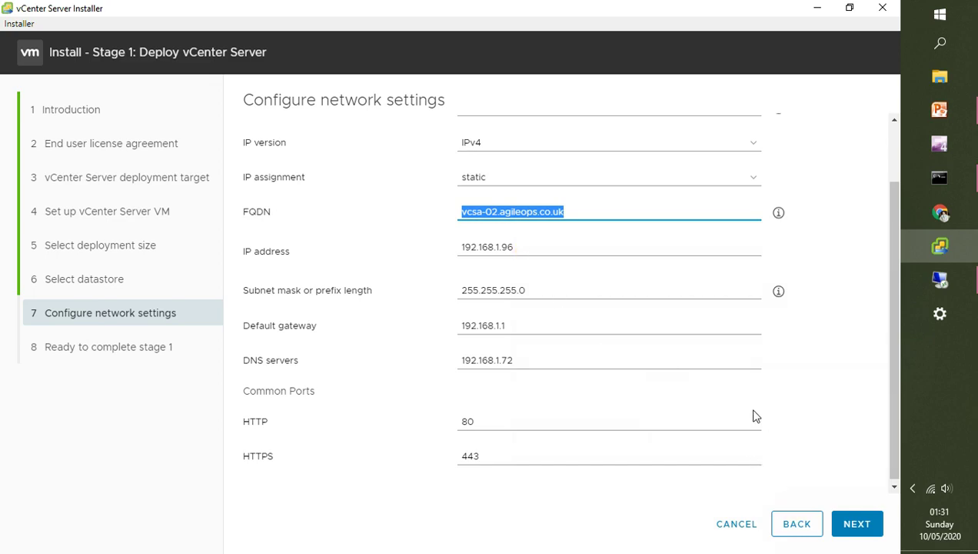
pyautogui.click(743, 443)
pyautogui.click(867, 524)
pyautogui.click(836, 539)
pyautogui.click(852, 507)
pyautogui.click(862, 522)
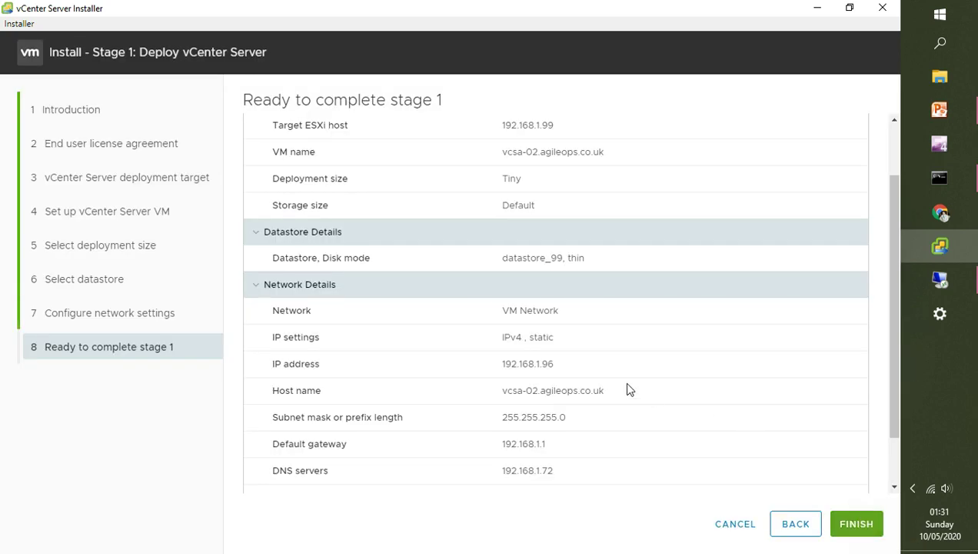
# Review the summary's VM name, datastore_99 thin disk mode, IP 192.168.1.96 and host name
pyautogui.click(502, 158)
pyautogui.moveTo(501, 158); pyautogui.dragTo(640, 156)
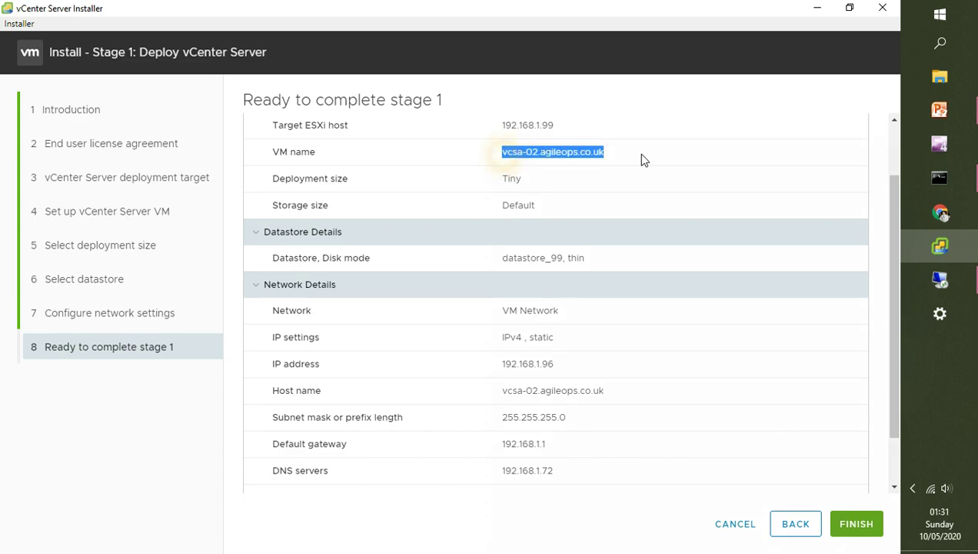
pyautogui.click(485, 196)
pyautogui.moveTo(516, 258); pyautogui.dragTo(581, 262)
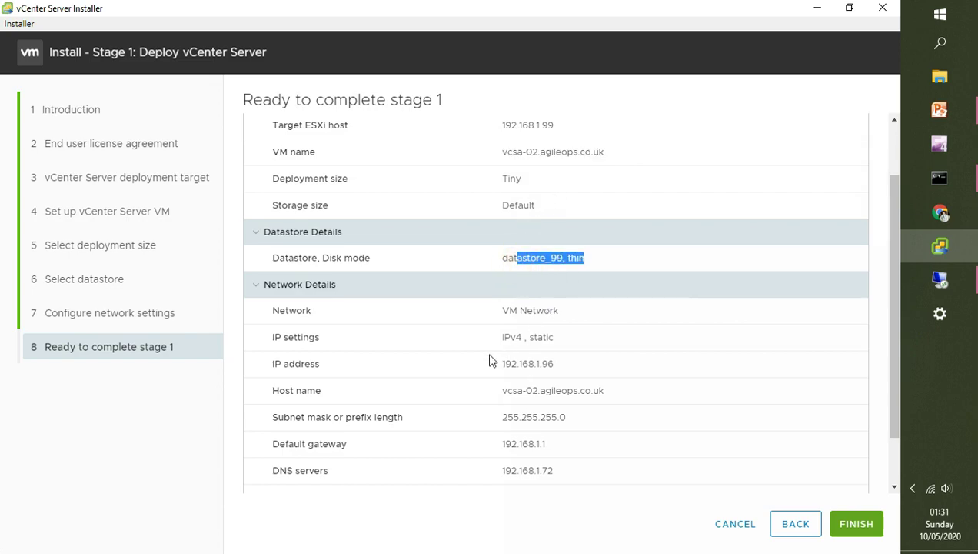
pyautogui.moveTo(511, 361); pyautogui.dragTo(555, 364)
pyautogui.click(509, 388)
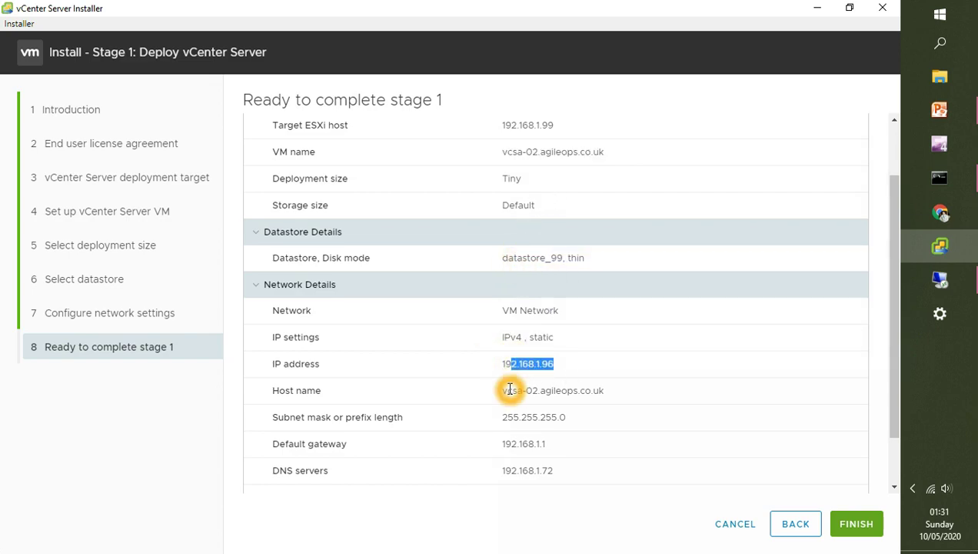
pyautogui.moveTo(509, 388); pyautogui.dragTo(606, 393)
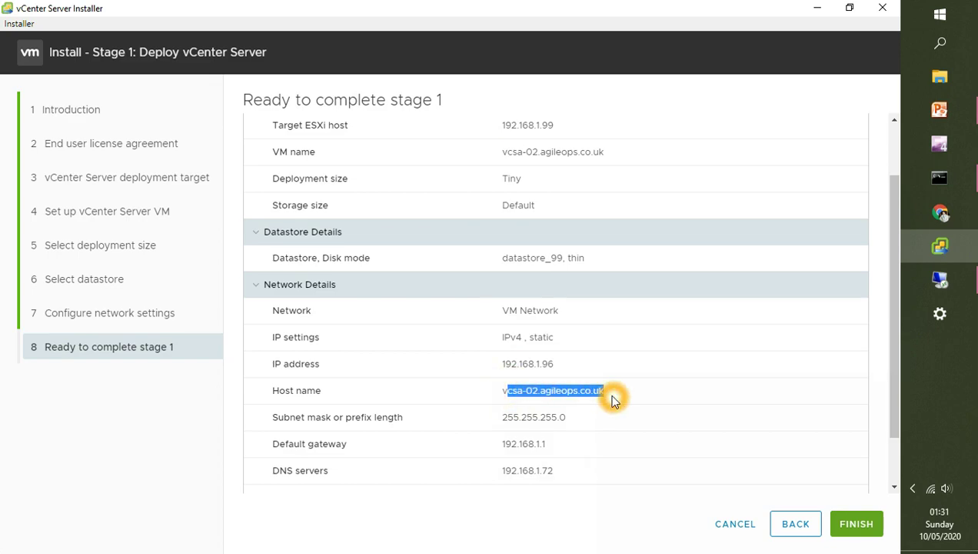
pyautogui.click(571, 407)
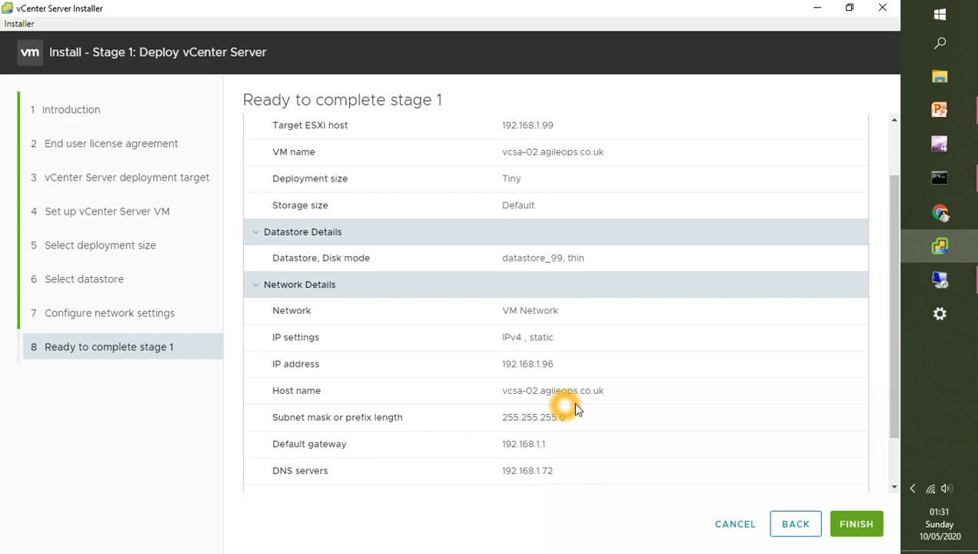
# Check the subnet mask, gateway and DNS values below, then finish Stage 1 to start deployment
pyautogui.click(580, 408)
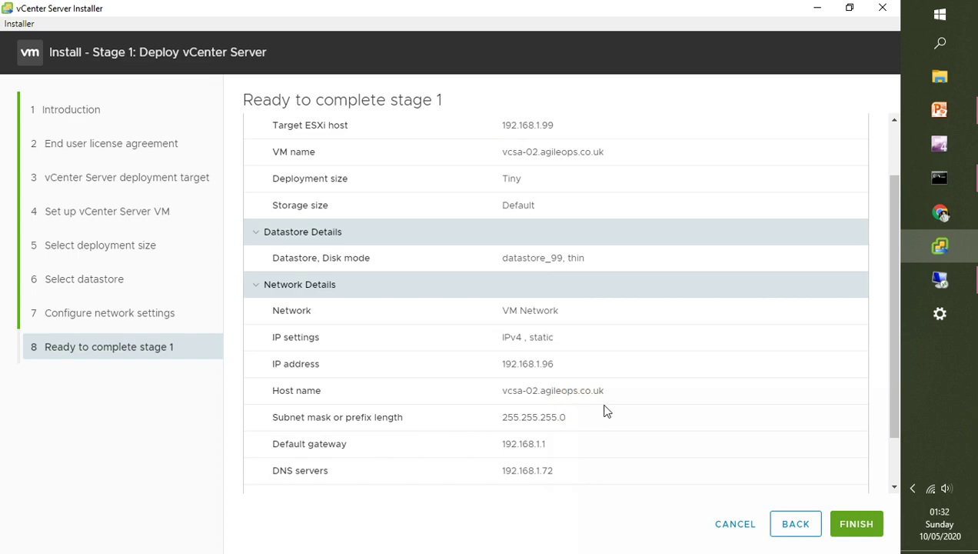
pyautogui.click(495, 416)
pyautogui.moveTo(892, 379); pyautogui.dragTo(893, 435)
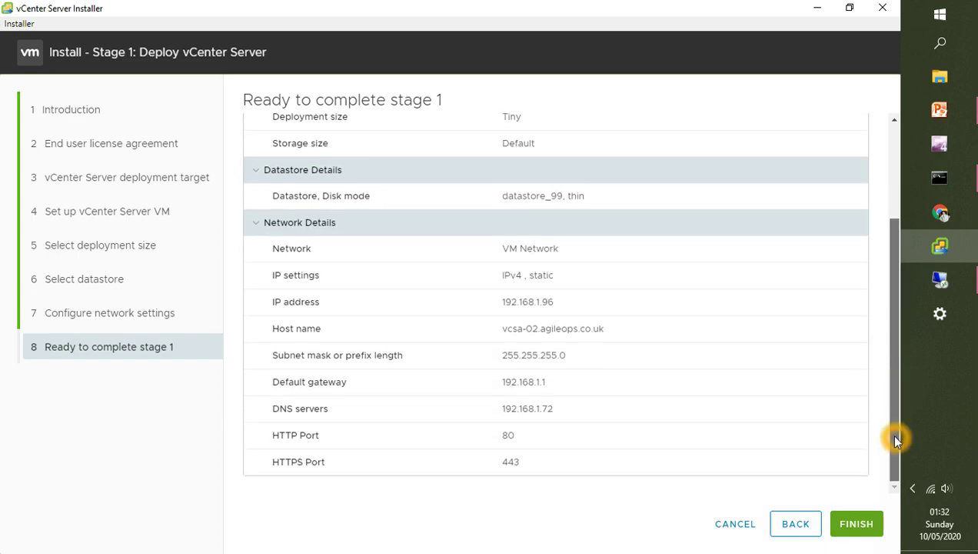
pyautogui.moveTo(512, 355); pyautogui.dragTo(575, 363)
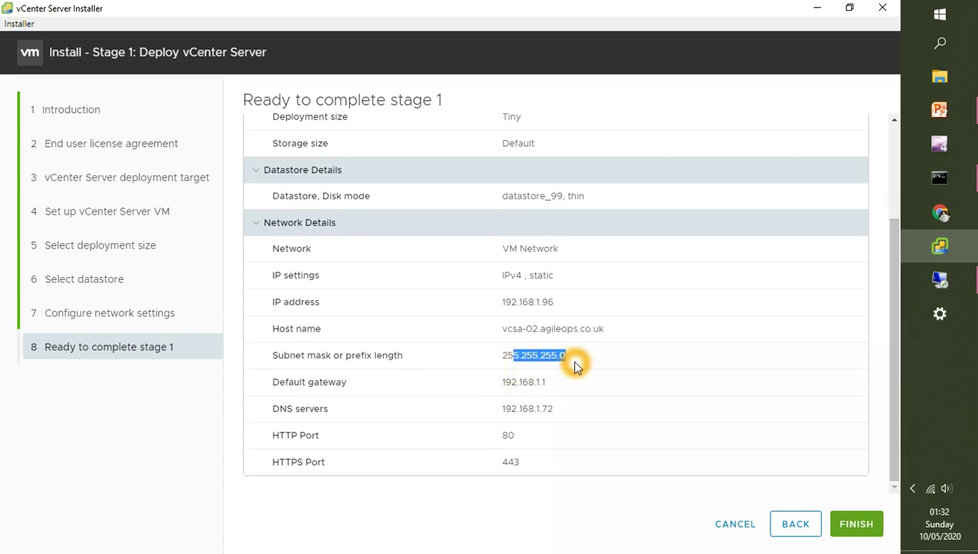
pyautogui.moveTo(517, 382); pyautogui.dragTo(581, 423)
pyautogui.click(607, 429)
pyautogui.click(853, 526)
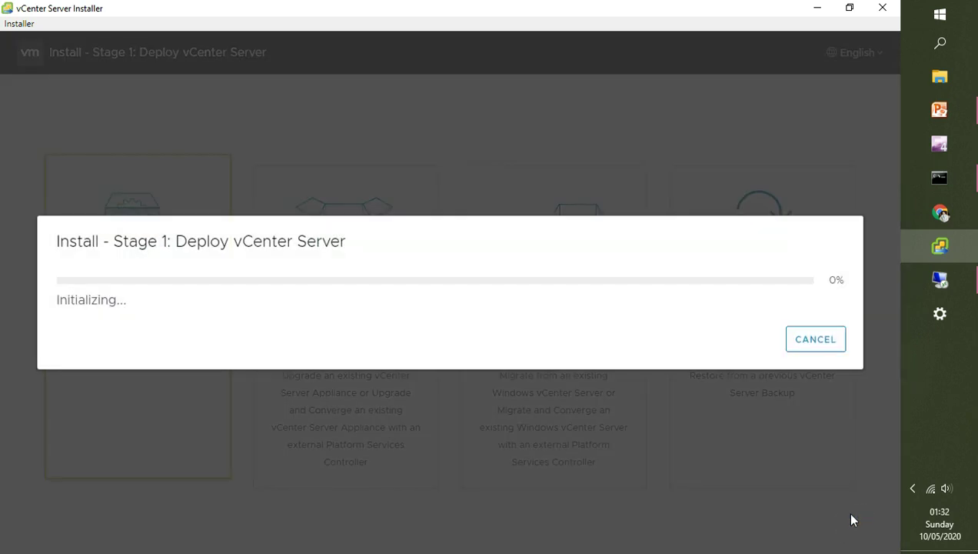
pyautogui.click(846, 507)
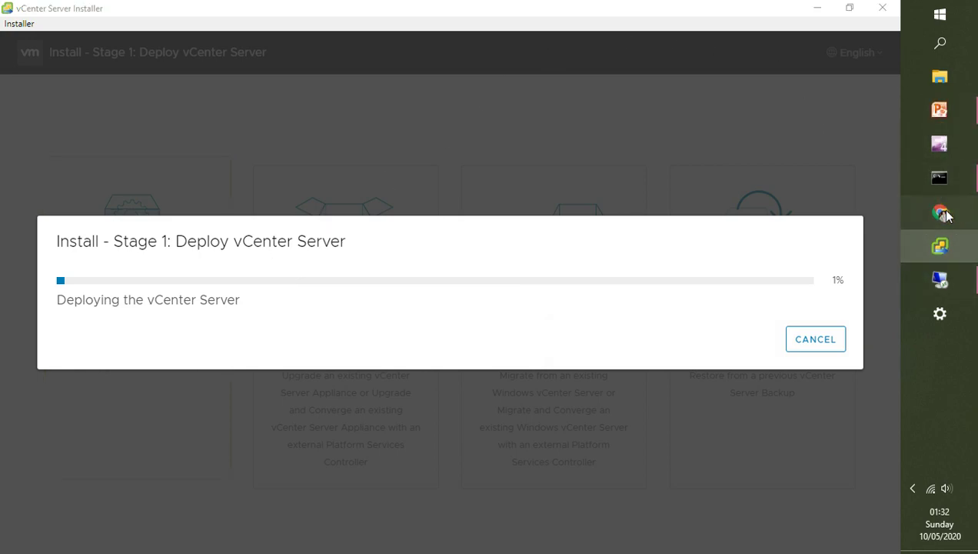
# While deployment runs at 1%, switch to the ESXi host client in Chrome and log in
pyautogui.click(940, 213)
pyautogui.click(216, 390)
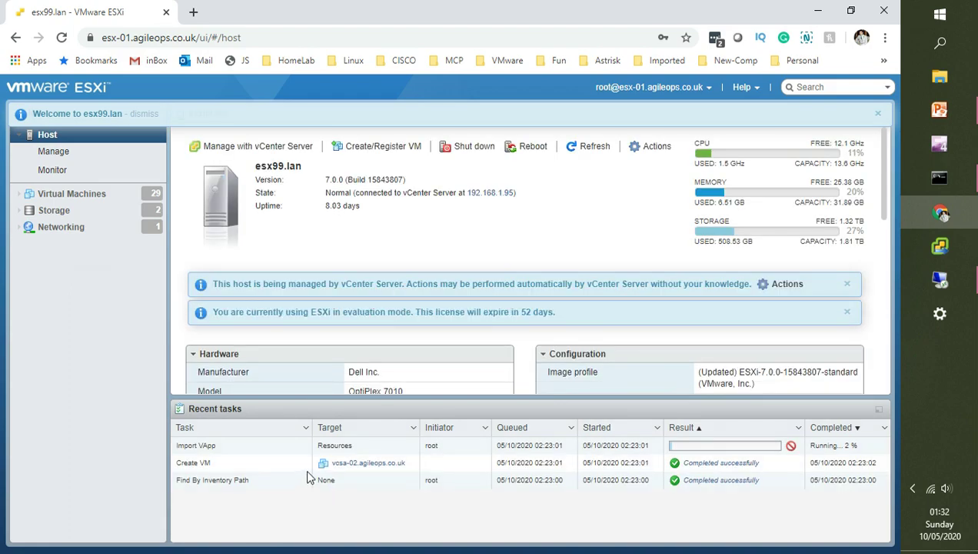
# Confirm Create VM completed and Import VApp is running, then check the installer's 4% progress
pyautogui.moveTo(177, 464); pyautogui.dragTo(700, 459)
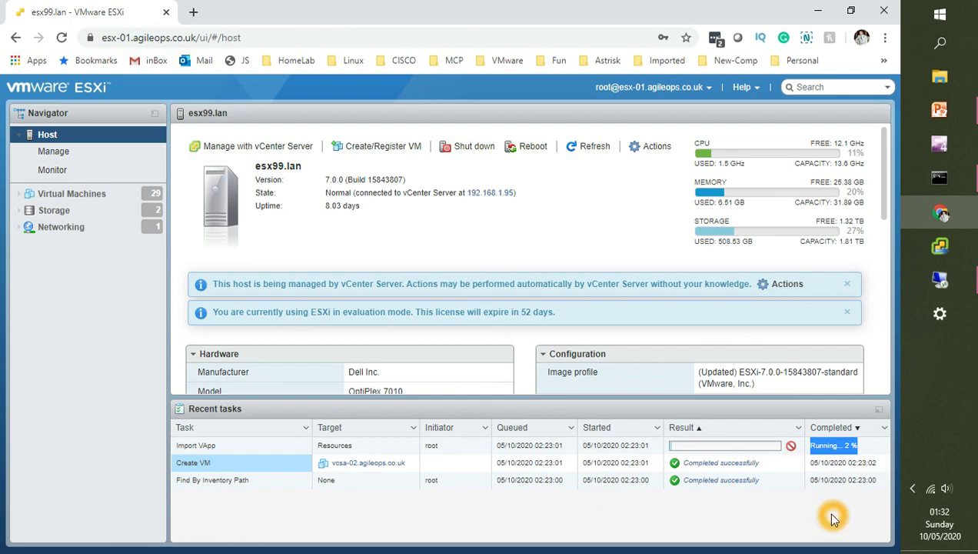
pyautogui.click(940, 246)
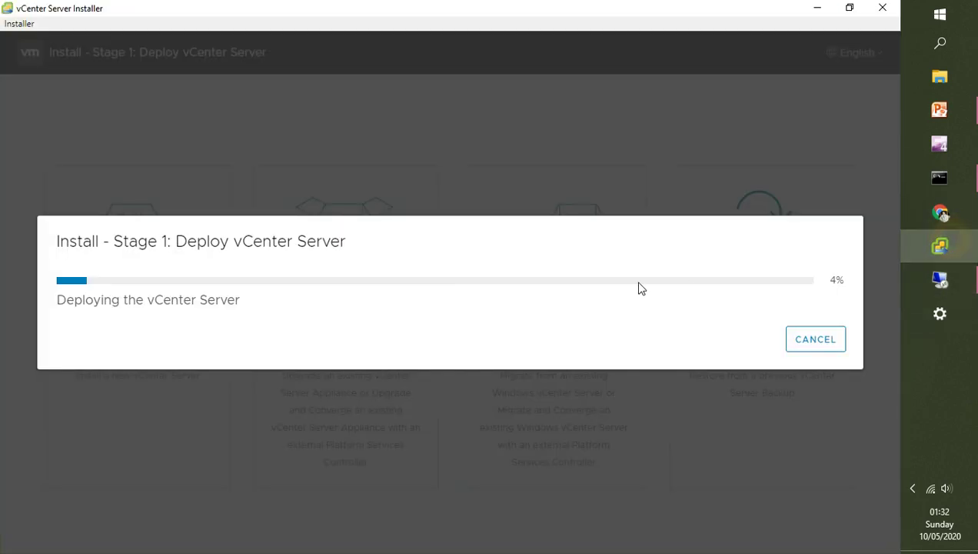
pyautogui.click(522, 279)
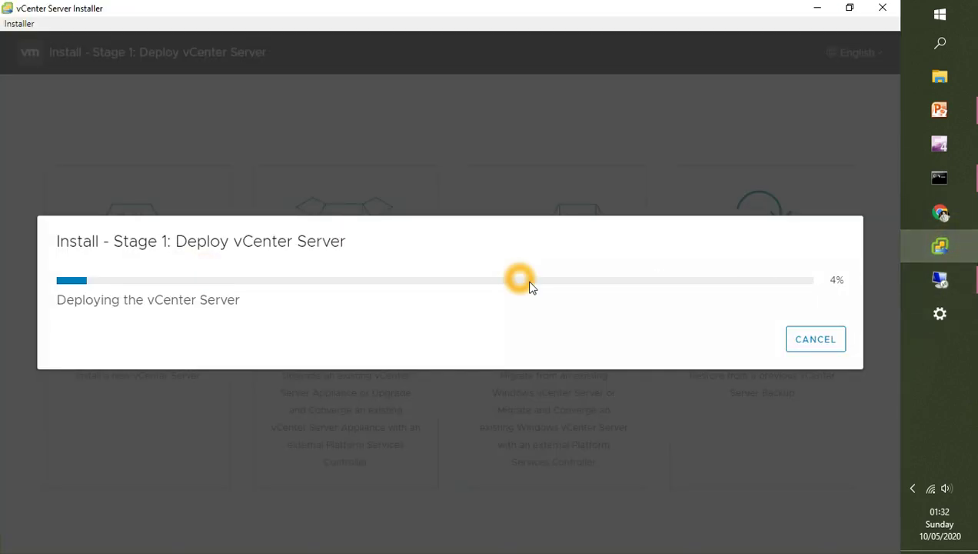
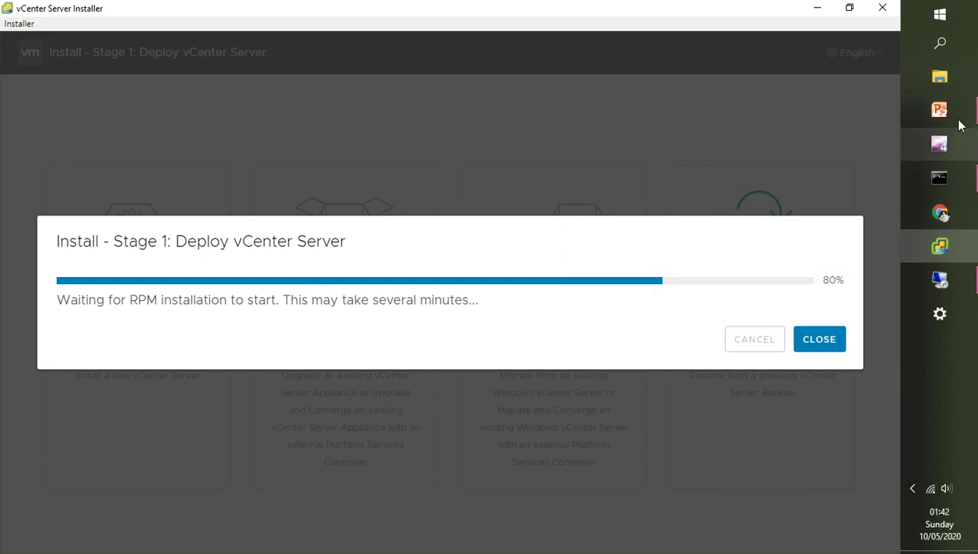
# In a new Chrome tab, load the Twitter profile page from the 'twi' address-bar suggestion
pyautogui.click(940, 212)
pyautogui.click(365, 11)
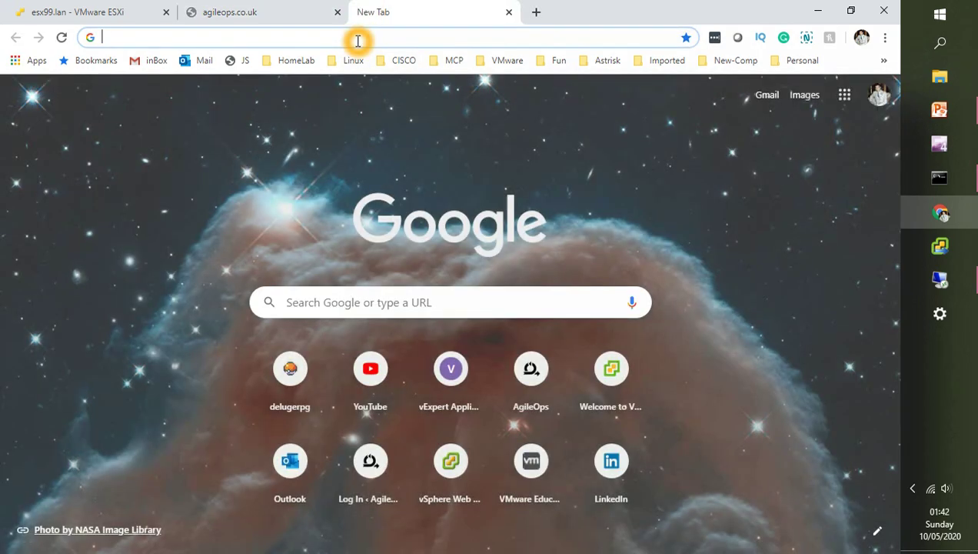
pyautogui.write('twi')
pyautogui.press('Down')
pyautogui.press('Down')
pyautogui.press('Down')
pyautogui.press('Down')
pyautogui.press('Down')
pyautogui.press('Down')
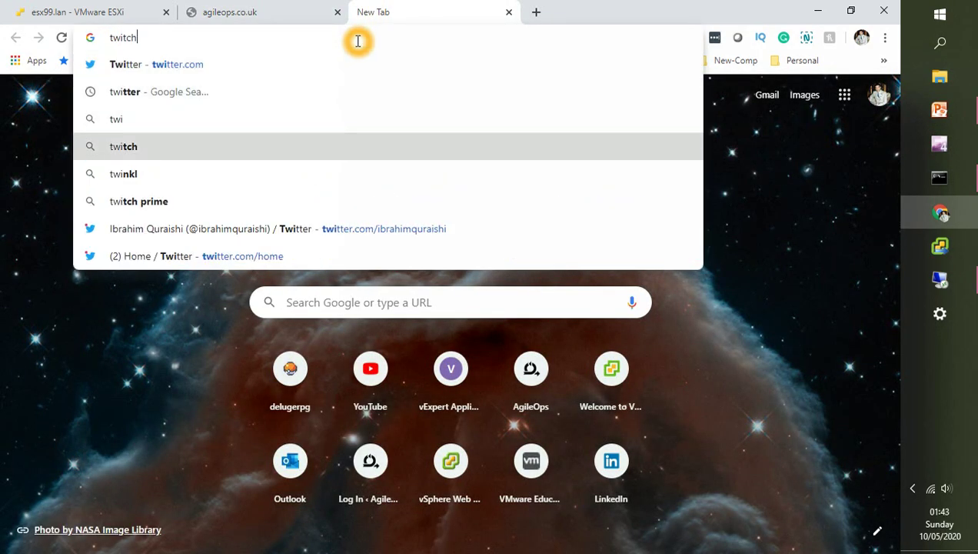
pyautogui.press('Return')
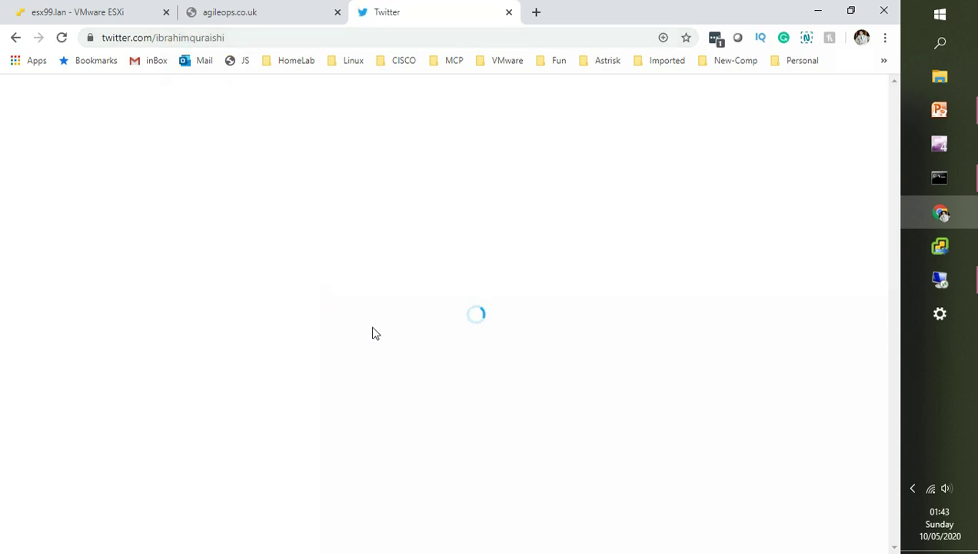
# Scroll through the loaded profile's recent tweets and retweets, then return to the vCenter installer
pyautogui.click(453, 346)
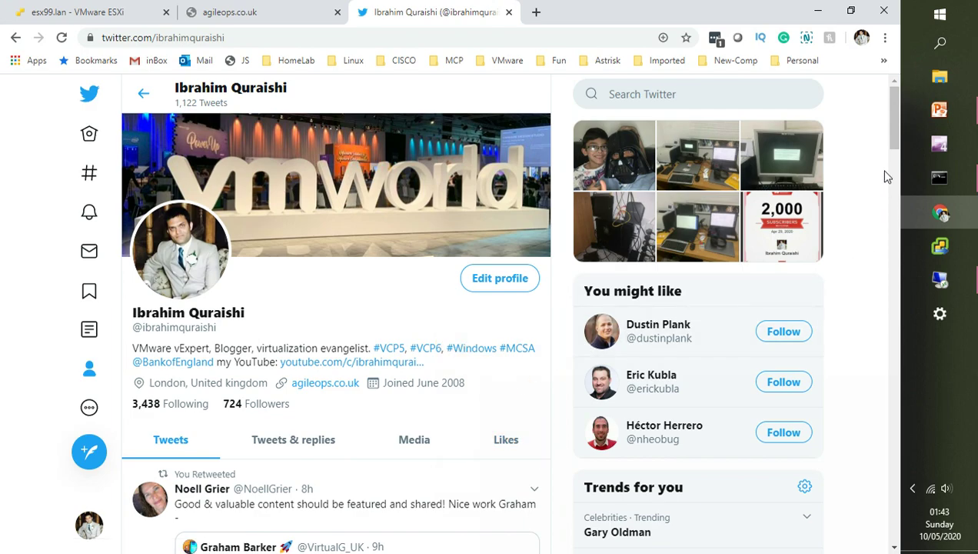
pyautogui.moveTo(897, 131); pyautogui.dragTo(902, 179)
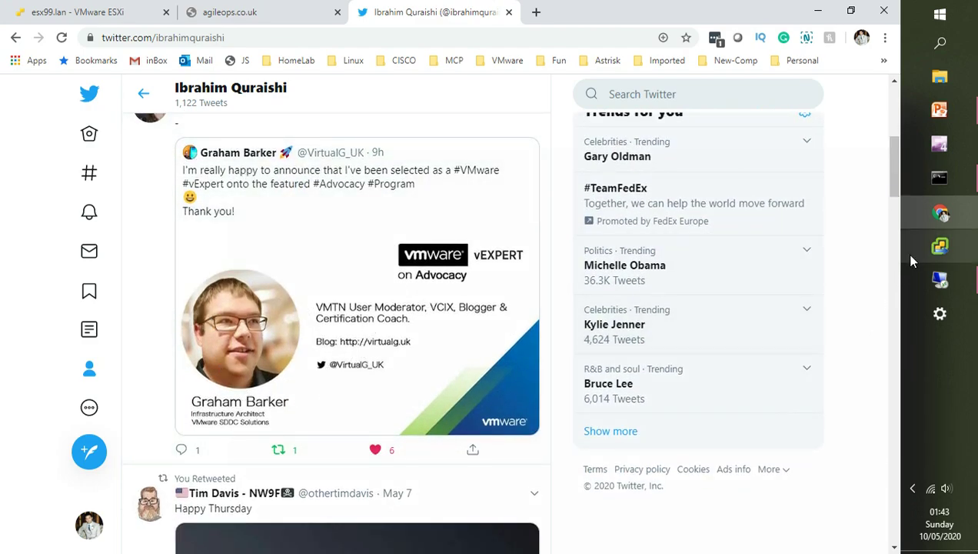
pyautogui.moveTo(890, 192); pyautogui.dragTo(894, 260)
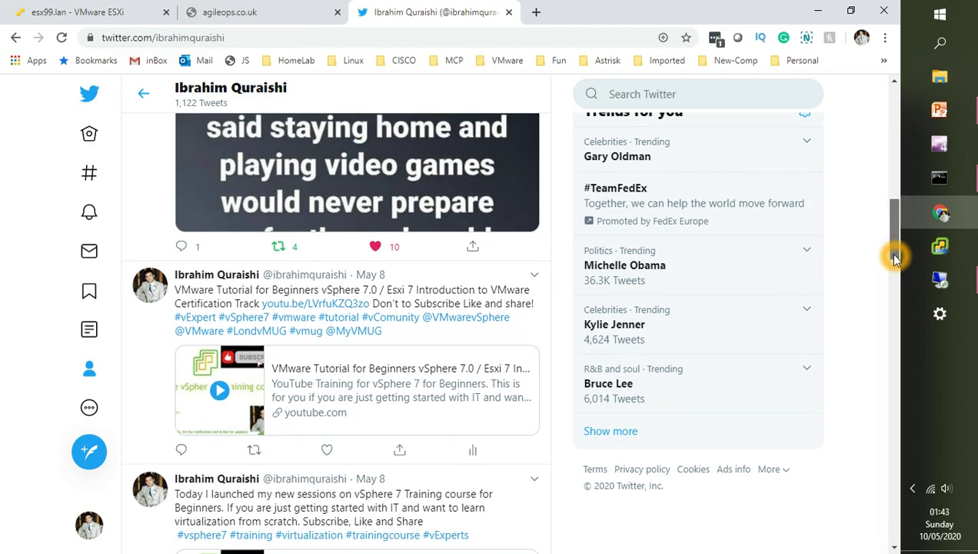
pyautogui.scroll(-1, 894, 259)
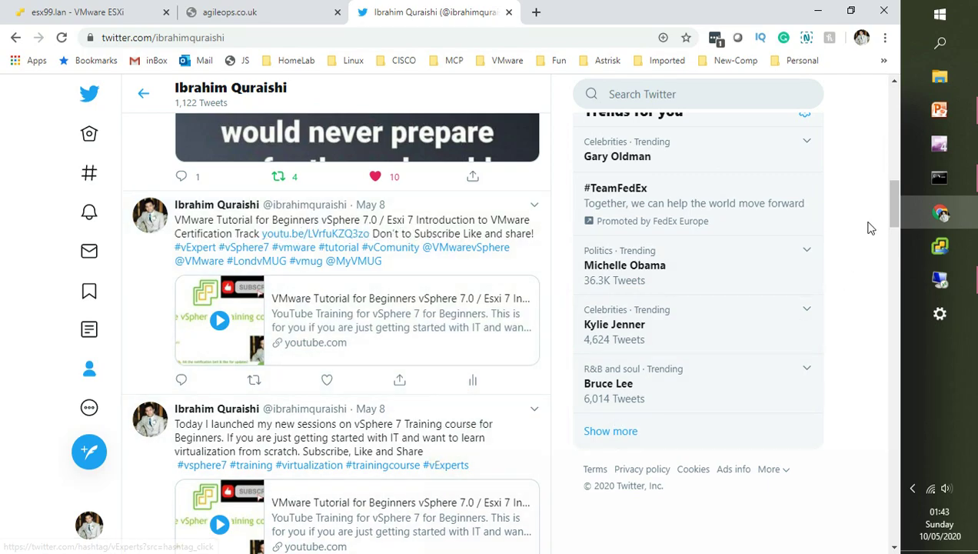
pyautogui.moveTo(892, 213); pyautogui.dragTo(882, 124)
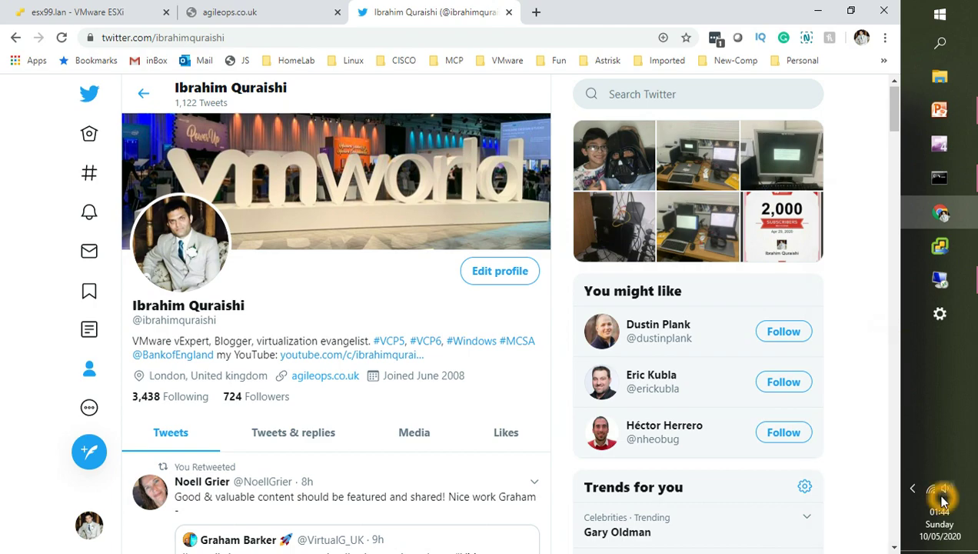
pyautogui.moveTo(950, 245)
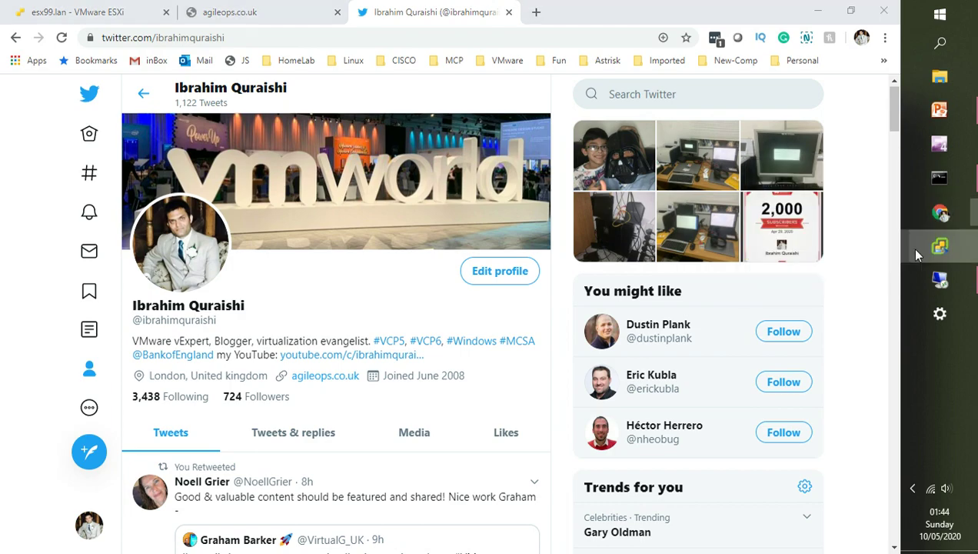
pyautogui.click(944, 245)
pyautogui.click(651, 316)
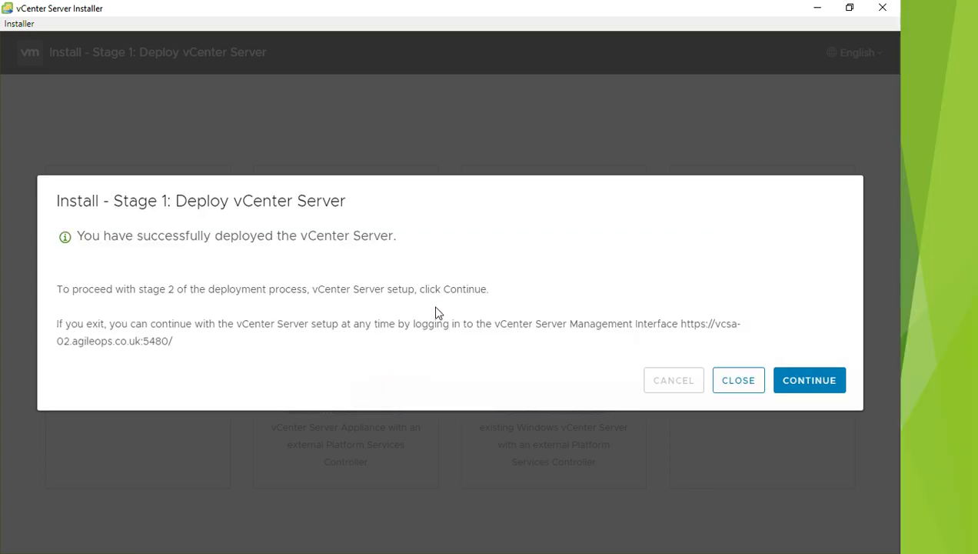
pyautogui.click(382, 344)
pyautogui.click(145, 251)
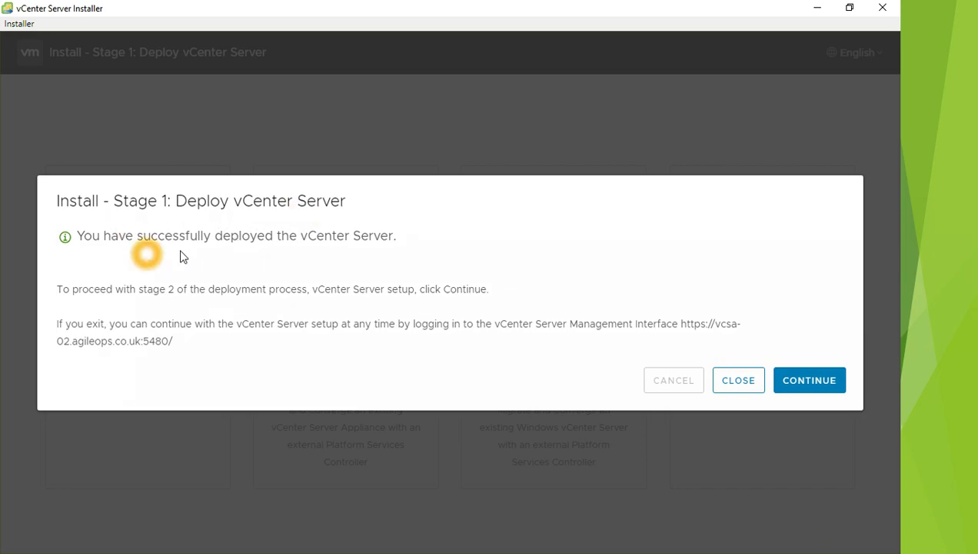
pyautogui.click(684, 324)
pyautogui.moveTo(684, 324); pyautogui.dragTo(201, 360)
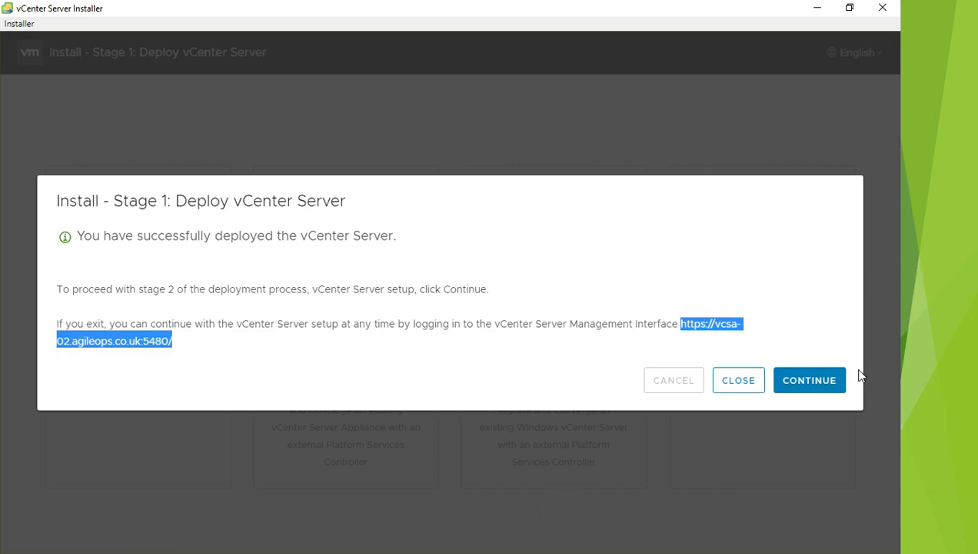
# On the agenda slide, ink a red checkmark beside '(192.168.1.96 /vcsa-02)'
pyautogui.click(928, 339)
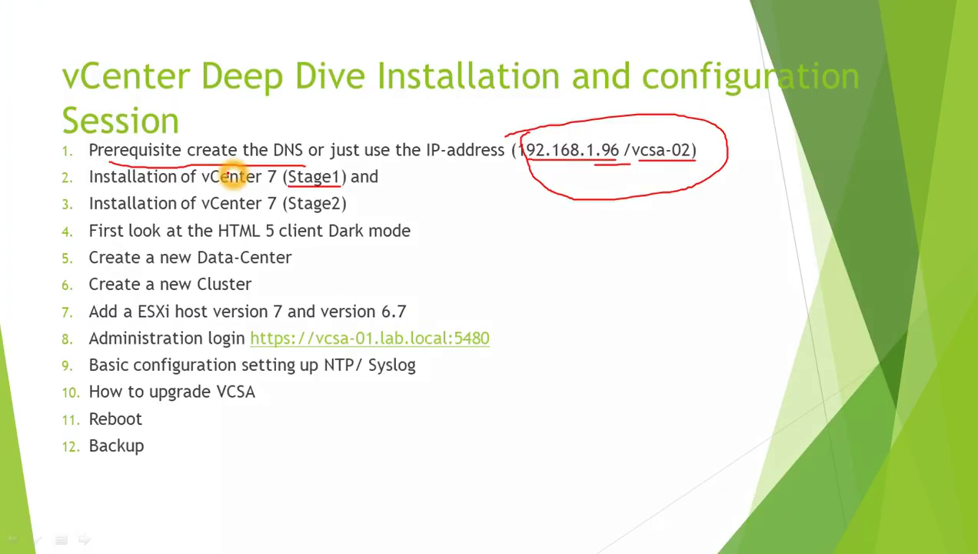
pyautogui.click(126, 190)
pyautogui.click(706, 148)
pyautogui.moveTo(703, 153); pyautogui.dragTo(757, 128)
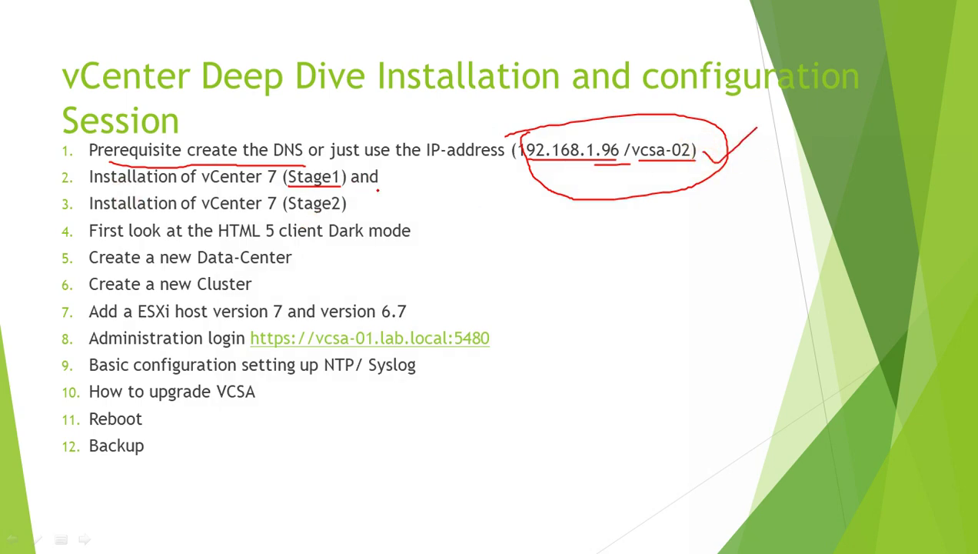
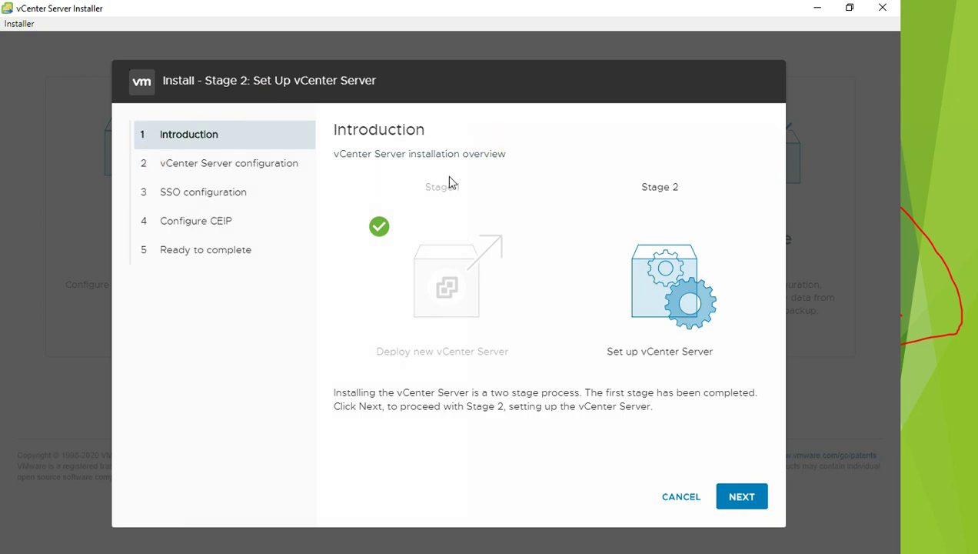
# Advance from the Stage 2 Introduction page to the vCenter Server configuration page
pyautogui.click(387, 230)
pyautogui.click(197, 223)
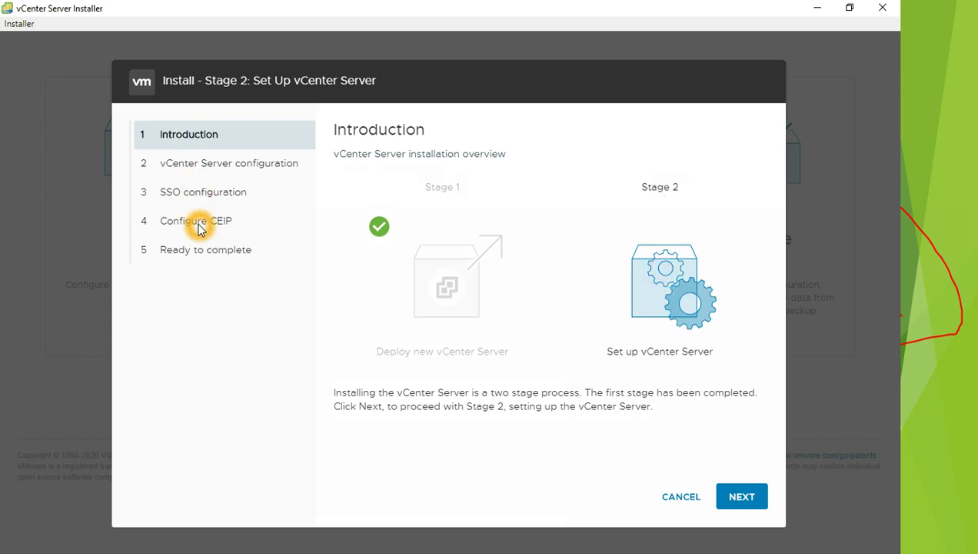
pyautogui.click(243, 251)
pyautogui.click(233, 267)
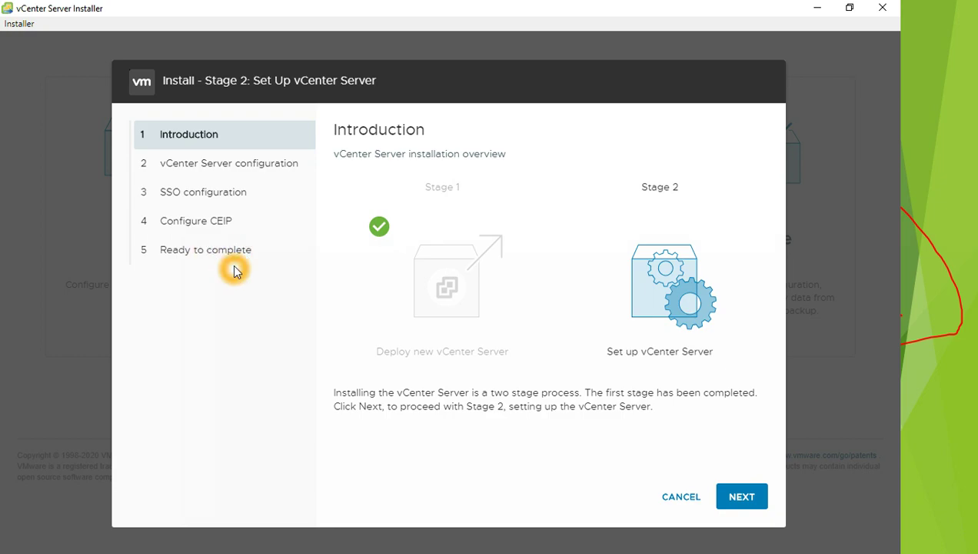
pyautogui.click(206, 222)
pyautogui.click(227, 222)
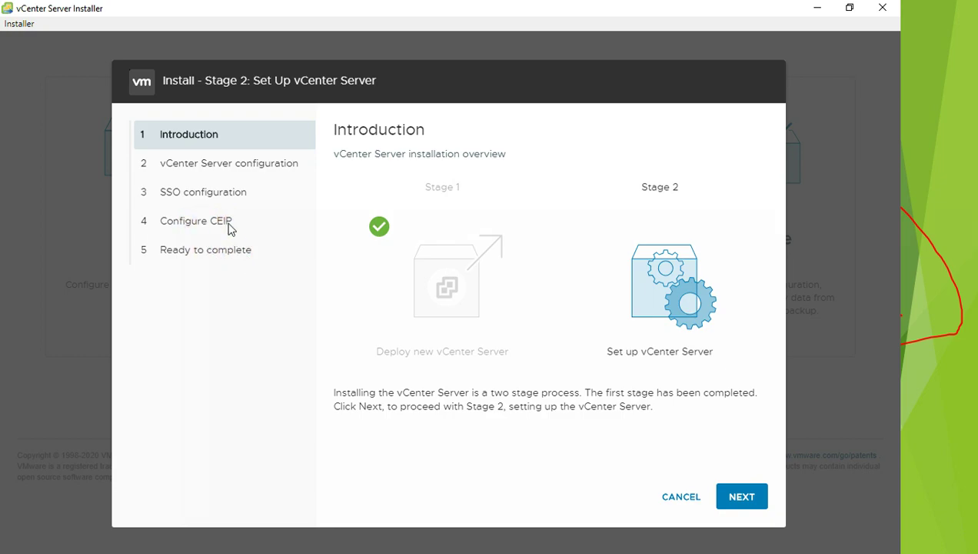
pyautogui.click(190, 167)
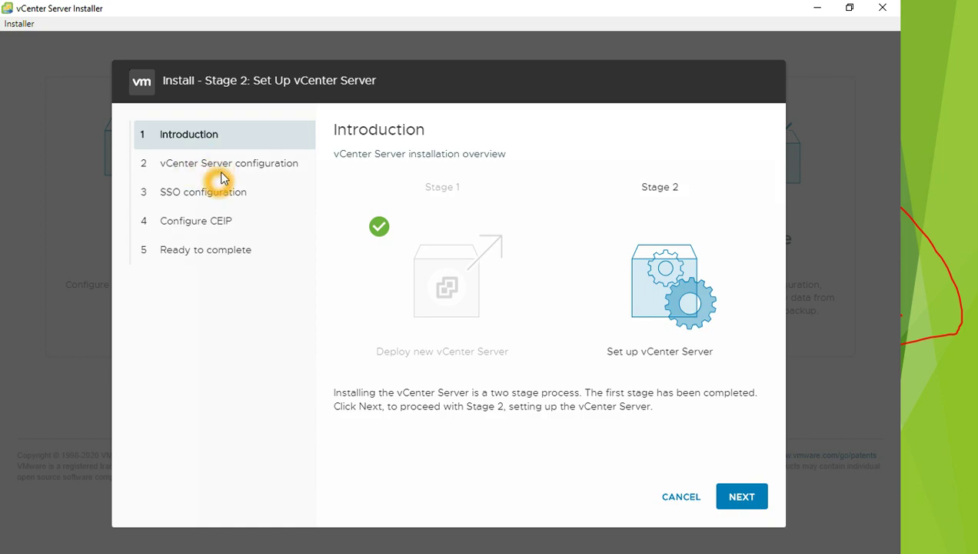
pyautogui.click(734, 496)
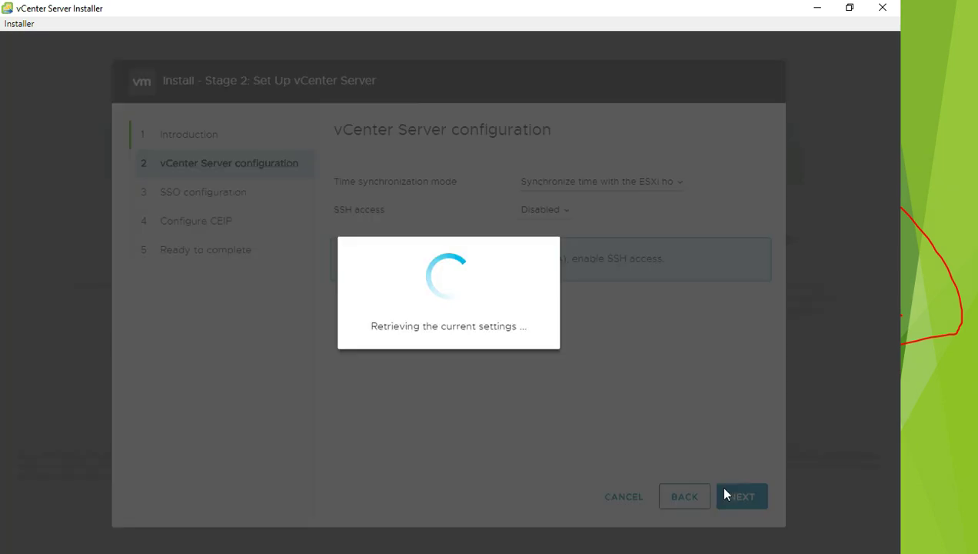
# Keep the time synchronization mode set to synchronize with the ESXi host
pyautogui.click(714, 520)
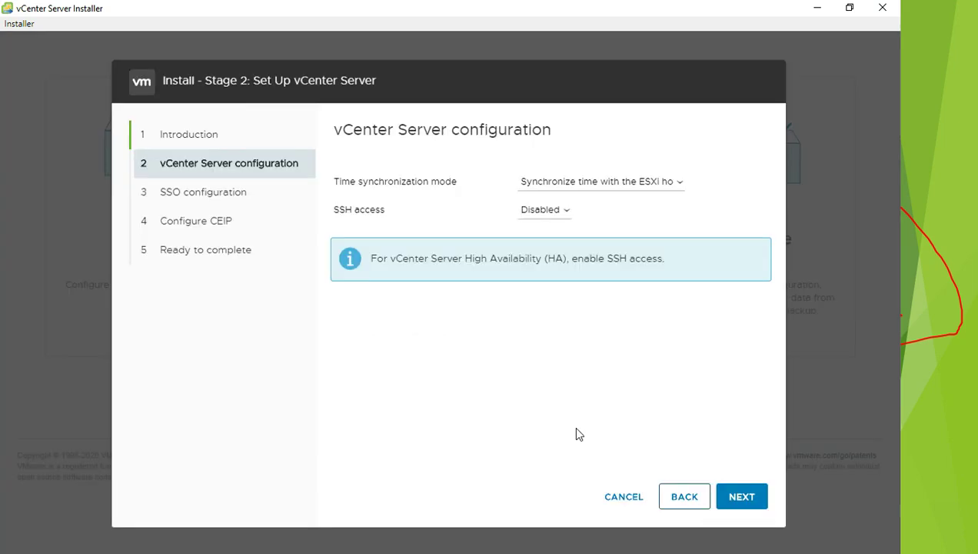
pyautogui.click(615, 184)
pyautogui.click(629, 209)
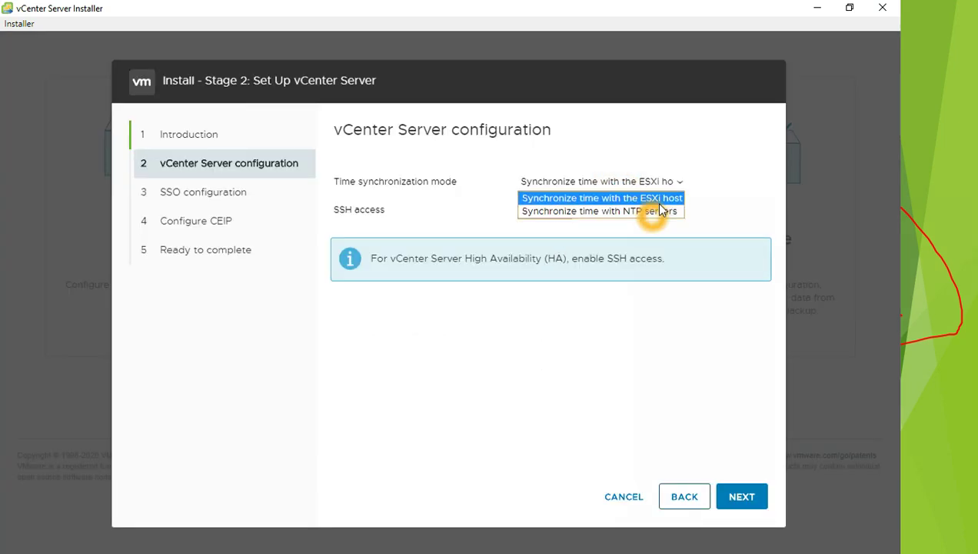
pyautogui.click(662, 202)
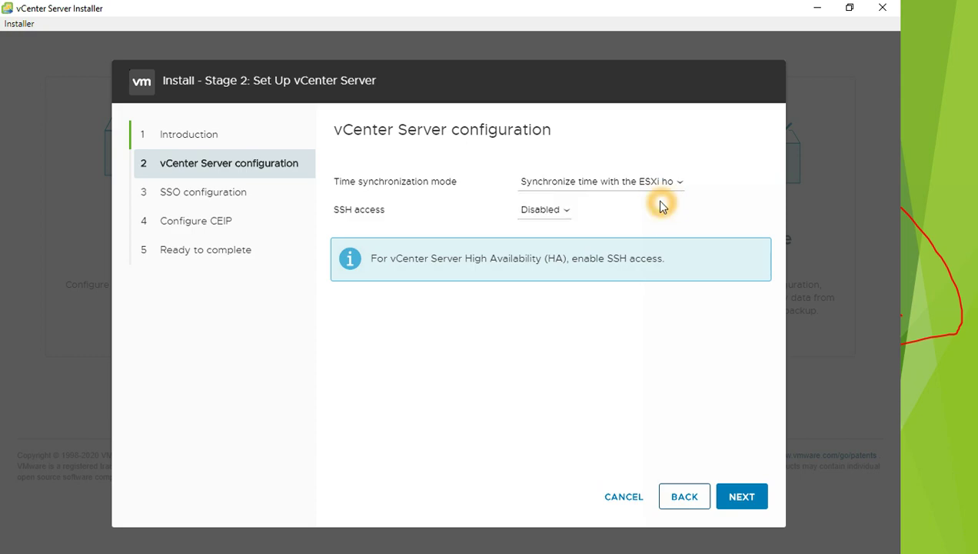
pyautogui.click(436, 229)
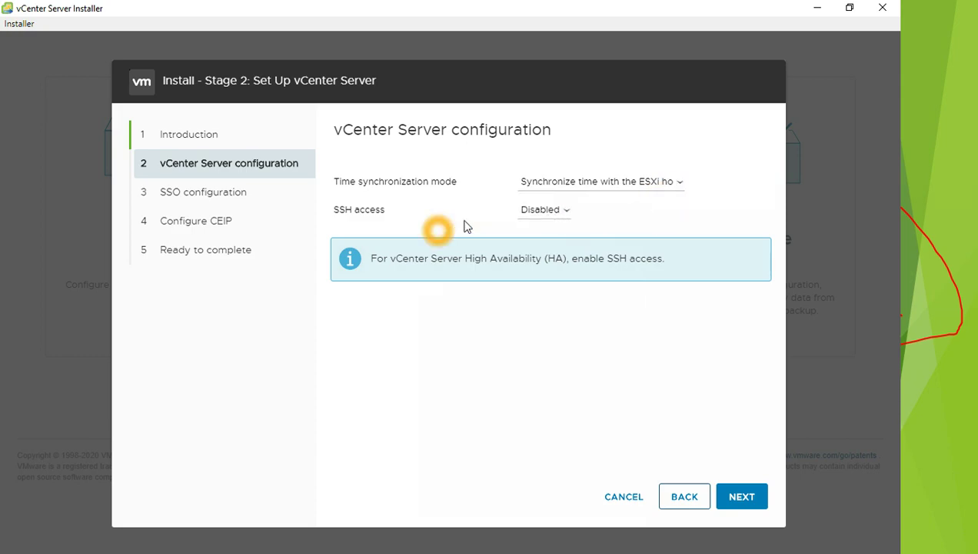
# Set SSH access to Enabled and save the appliance configuration settings
pyautogui.click(555, 221)
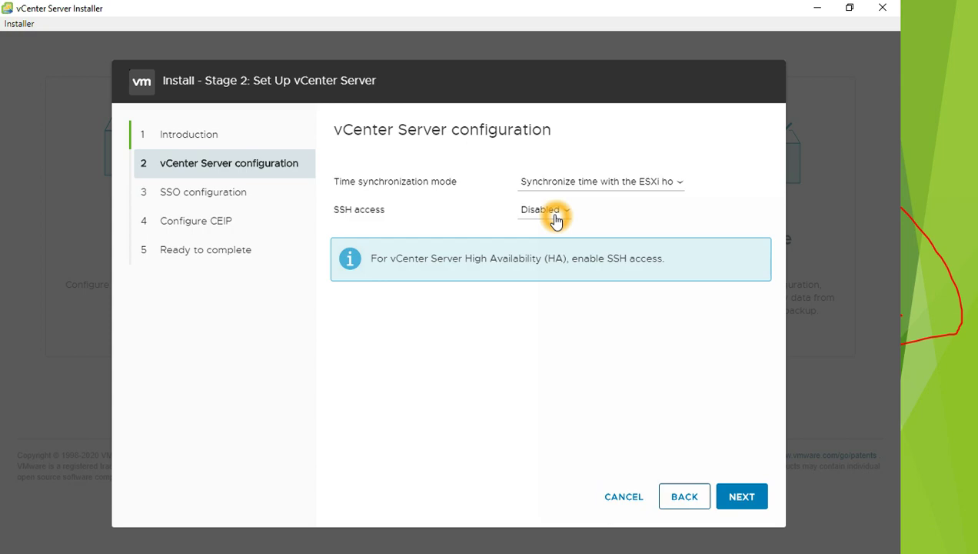
pyautogui.click(557, 216)
pyautogui.click(601, 207)
pyautogui.click(559, 226)
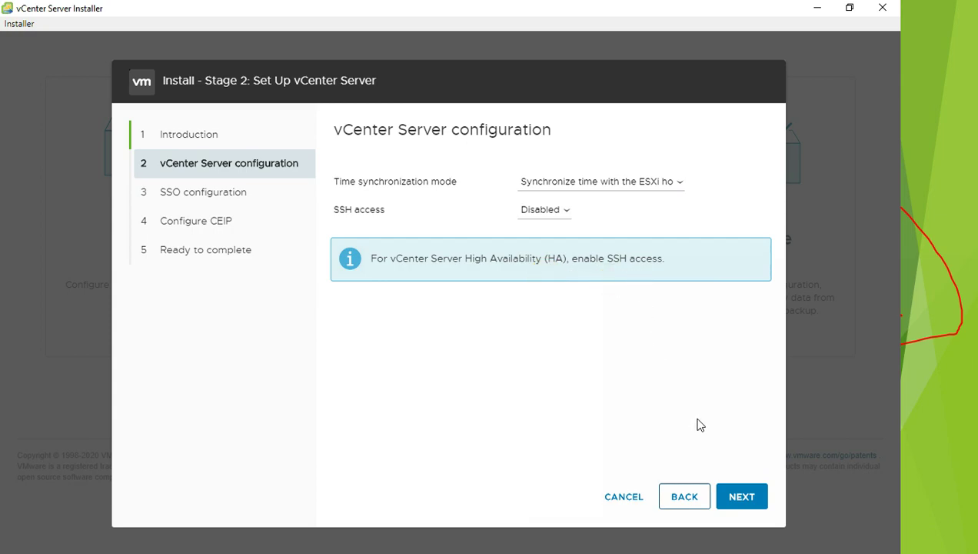
pyautogui.click(539, 209)
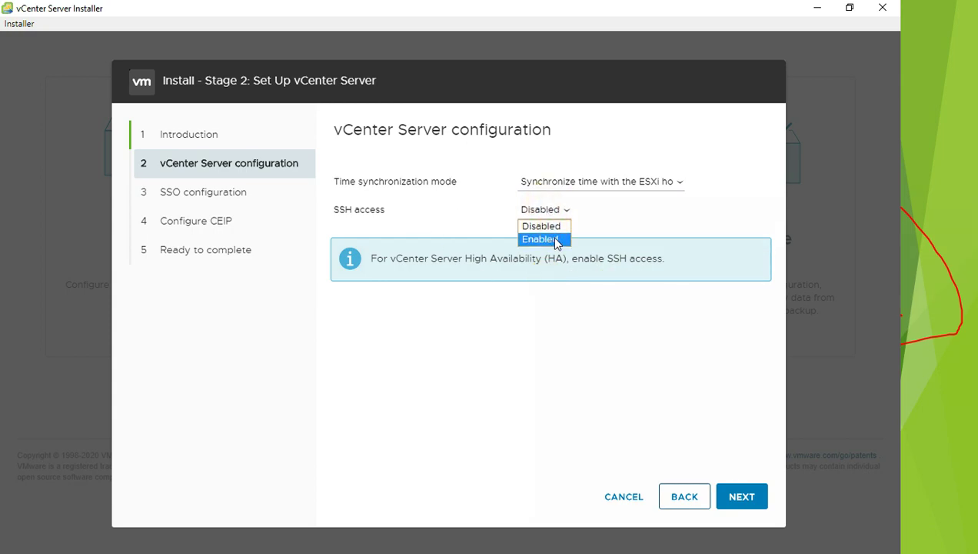
pyautogui.click(557, 237)
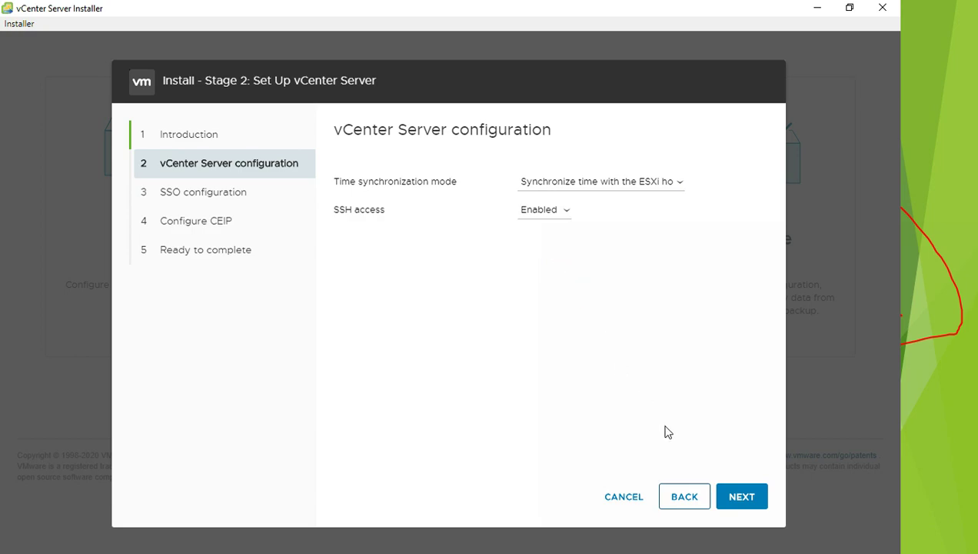
pyautogui.click(750, 498)
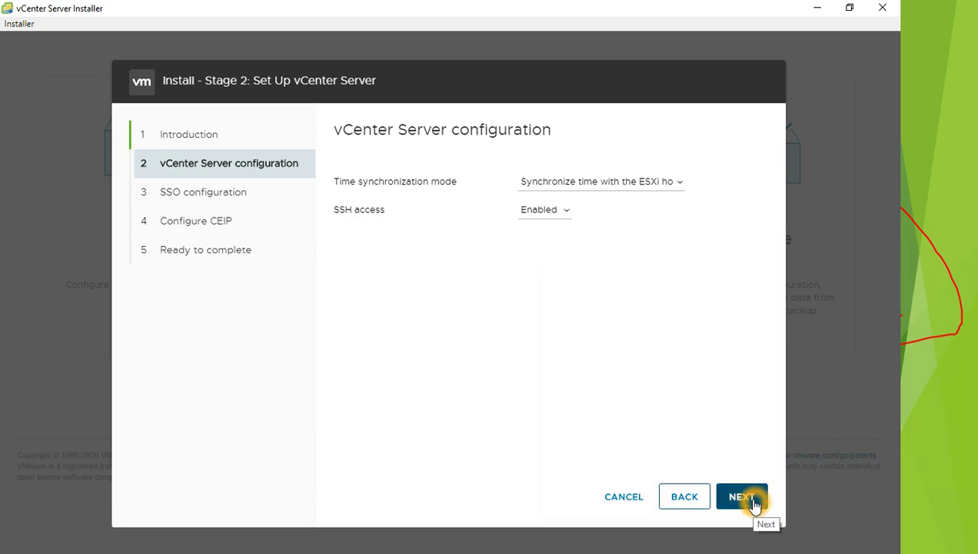
pyautogui.click(752, 500)
pyautogui.click(362, 398)
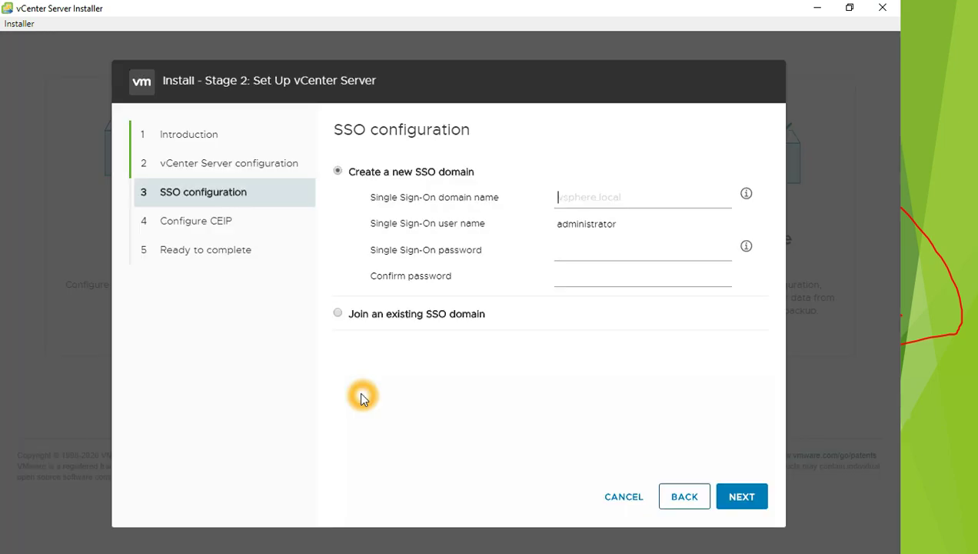
# Bring up the SSO page with Create a new SSO domain, vsphere.local and user administrator
pyautogui.click(596, 199)
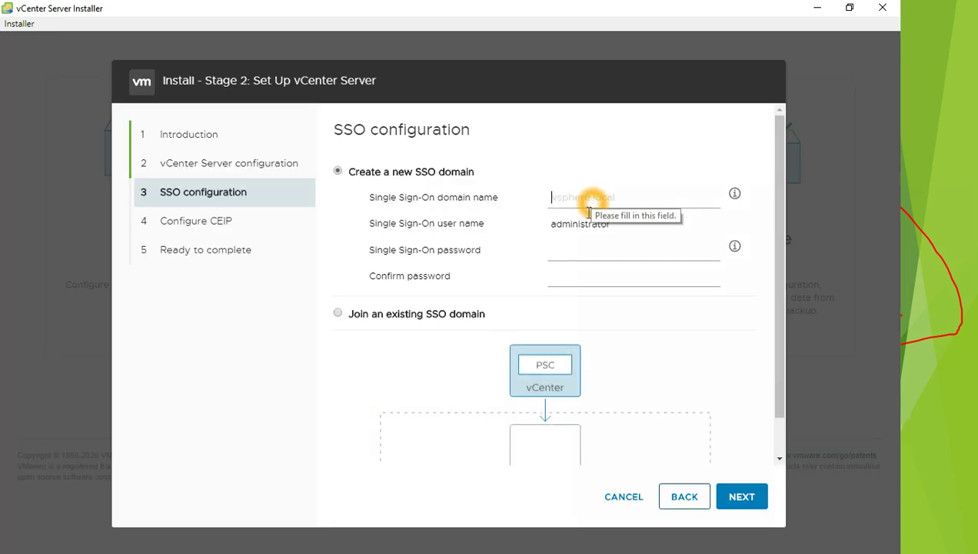
pyautogui.click(480, 349)
pyautogui.click(506, 374)
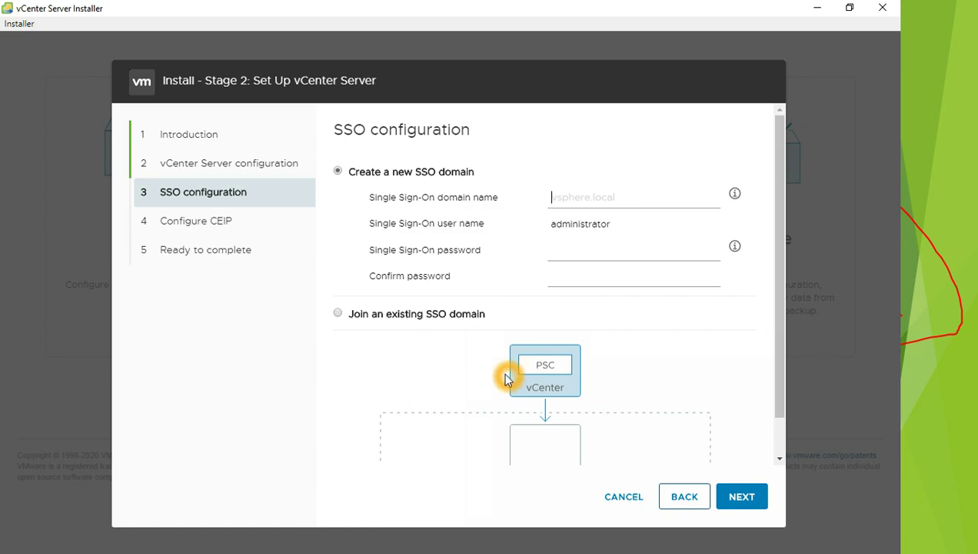
pyautogui.click(465, 418)
pyautogui.click(461, 394)
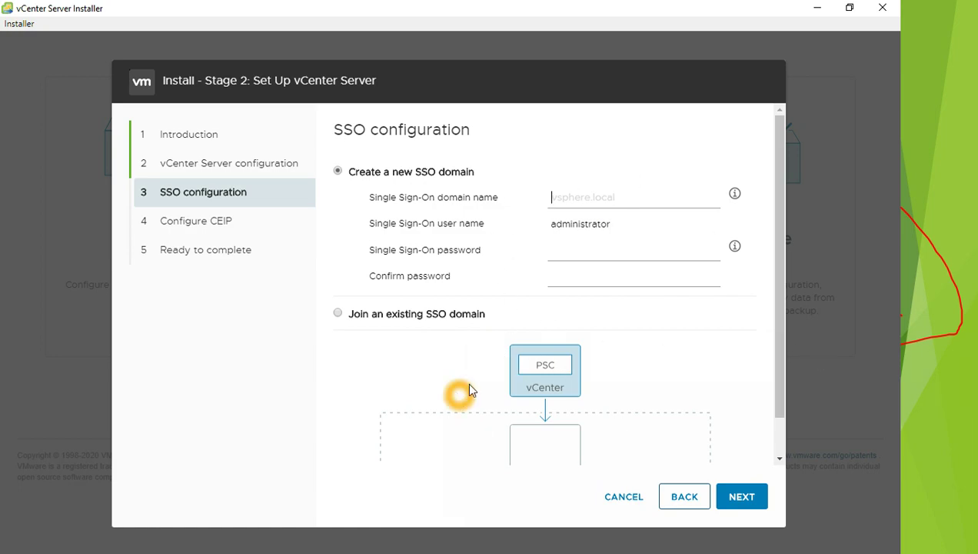
pyautogui.scroll(-1, 776, 300)
pyautogui.click(538, 317)
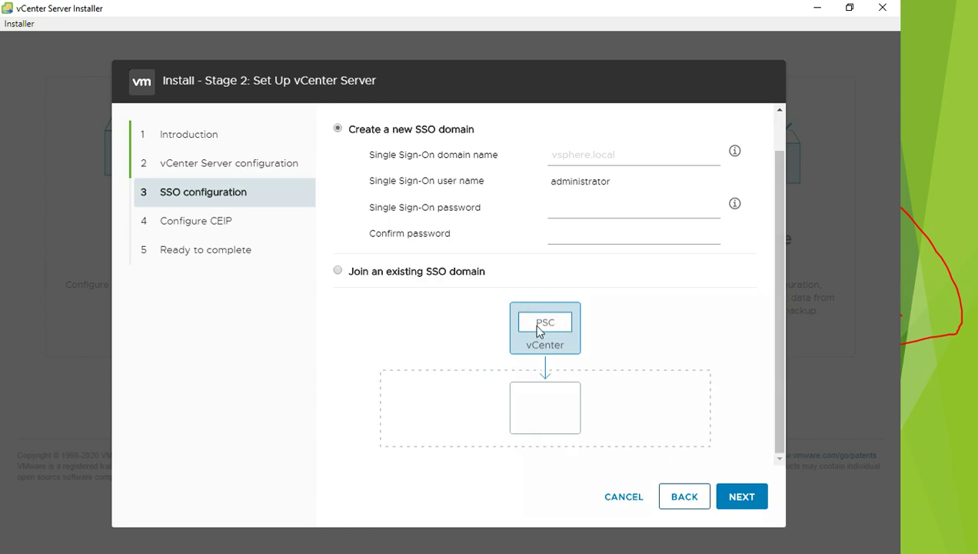
pyautogui.click(553, 342)
pyautogui.click(536, 329)
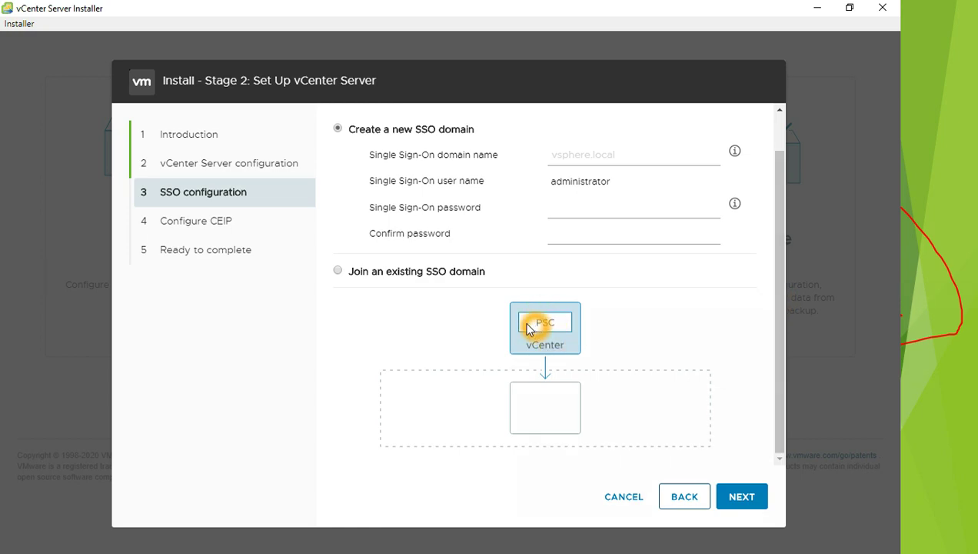
pyautogui.click(509, 326)
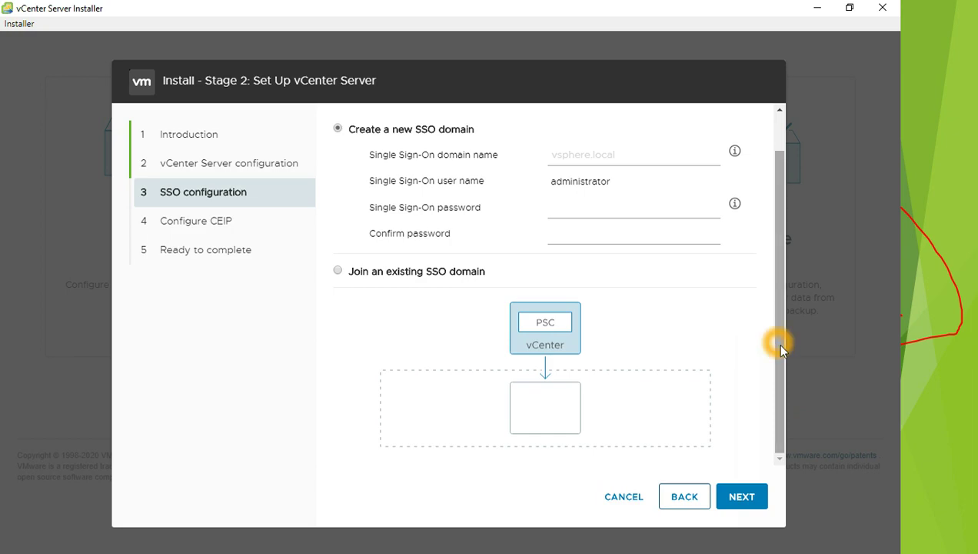
pyautogui.scroll(1, 776, 341)
pyautogui.click(621, 199)
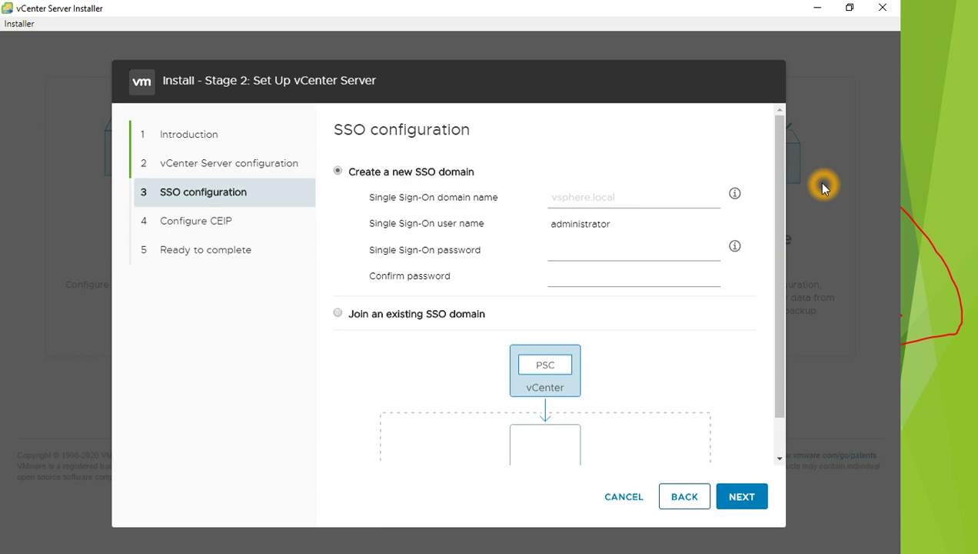
# Enter lab.vsphere.local as the Single Sign-On domain name, then remove its lab prefix
pyautogui.write('lab.vsphere.local')
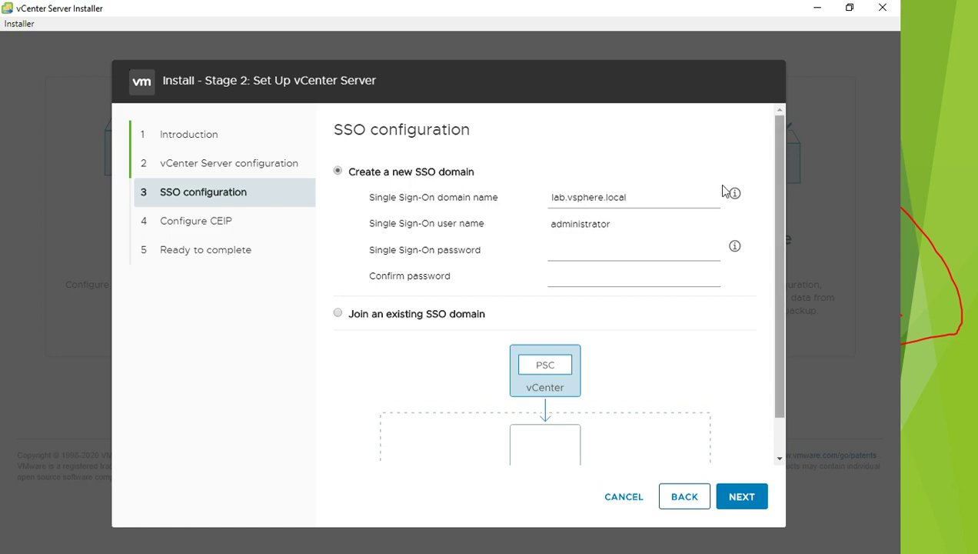
pyautogui.click(565, 196)
pyautogui.click(562, 221)
pyautogui.press('BackSpace')
pyautogui.press('BackSpace')
pyautogui.press('BackSpace')
# Try alternative domain prefixes test, dev, prod and live before .vsphere.local
pyautogui.write('test')
pyautogui.press('BackSpace')
pyautogui.press('BackSpace')
pyautogui.press('BackSpace')
pyautogui.press('BackSpace')
pyautogui.write('dev')
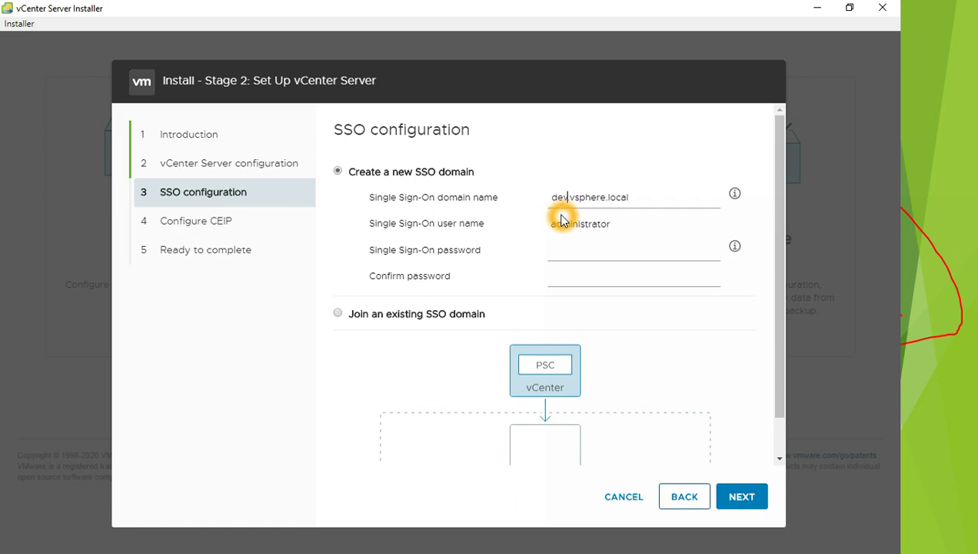
pyautogui.press('BackSpace')
pyautogui.press('BackSpace')
pyautogui.press('BackSpace')
pyautogui.write('prod')
pyautogui.press('BackSpace')
pyautogui.press('BackSpace')
pyautogui.press('BackSpace')
pyautogui.press('BackSpace')
pyautogui.write('live')
pyautogui.press('BackSpace')
pyautogui.press('BackSpace')
pyautogui.press('BackSpace')
pyautogui.press('BackSpace')
pyautogui.write('te')
# Keep Create a new SSO domain selected and correct the domain name to lab.vsphere.local
pyautogui.click(338, 314)
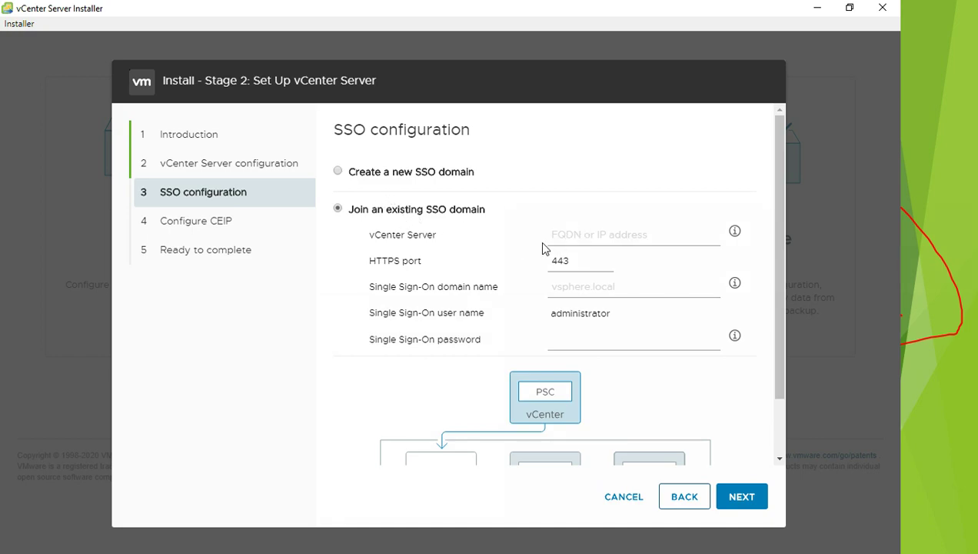
pyautogui.click(339, 172)
pyautogui.click(562, 197)
pyautogui.press('BackSpace')
pyautogui.press('BackSpace')
pyautogui.write('ab.vsphere.loca')
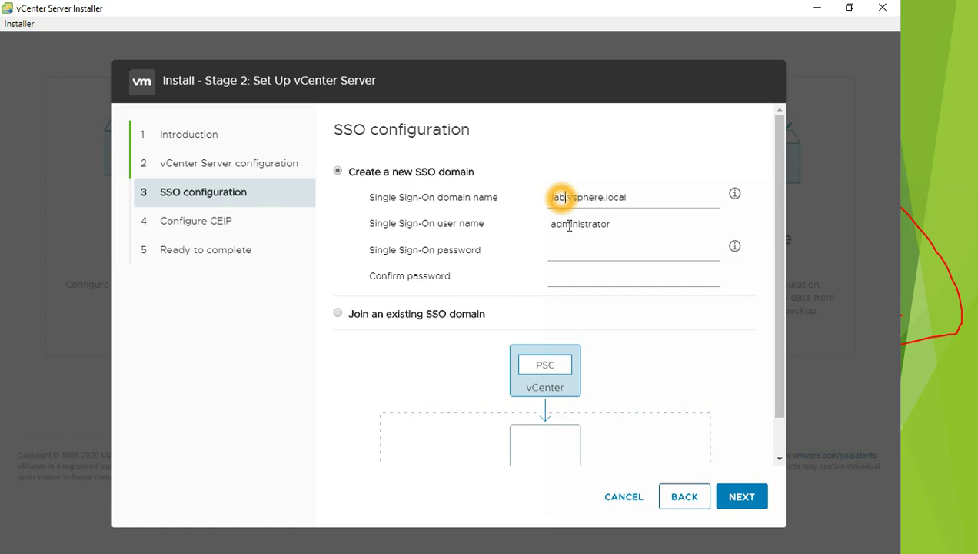
pyautogui.write('l')
# Enter and confirm the SSO administrator password, then save the SSO settings
pyautogui.press('Tab')
pyautogui.press('Tab')
pyautogui.moveTo(771, 402); pyautogui.dragTo(769, 369)
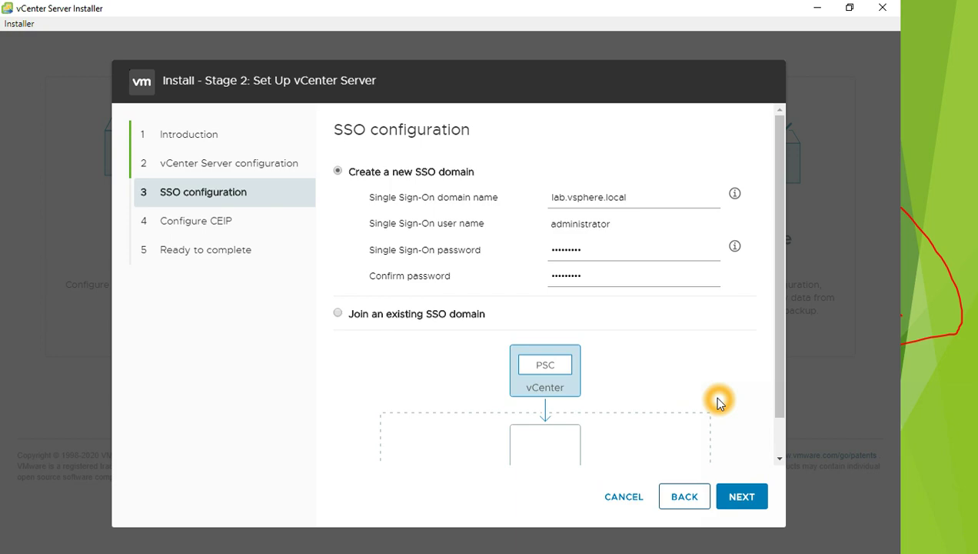
pyautogui.click(750, 496)
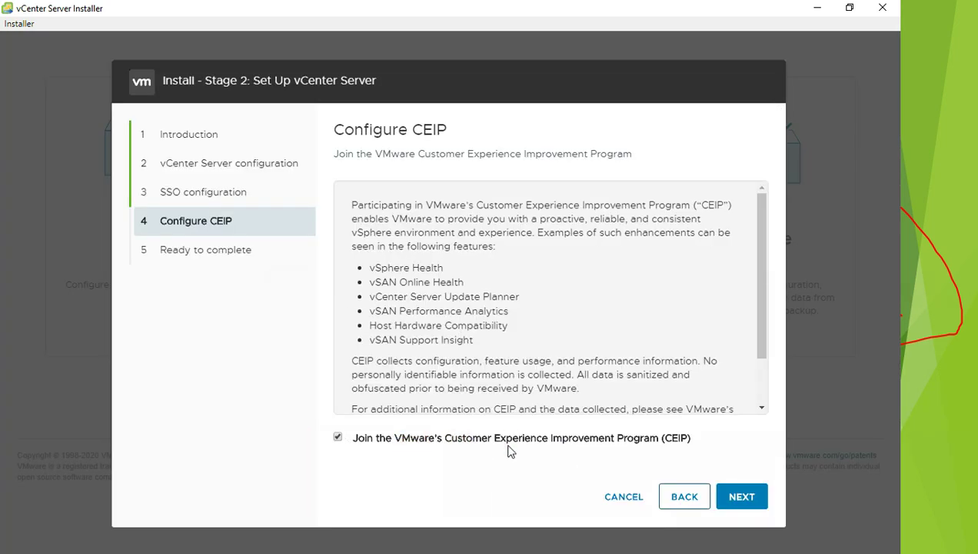
# Leave Join CEIP ticked, scroll through the program text, and continue to Ready to complete
pyautogui.click(679, 436)
pyautogui.moveTo(761, 309); pyautogui.dragTo(773, 373)
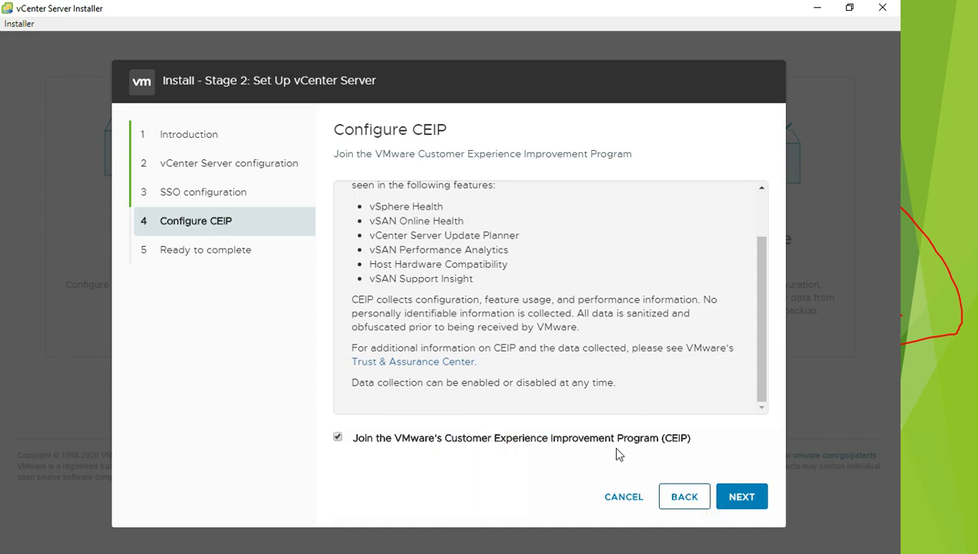
pyautogui.click(742, 498)
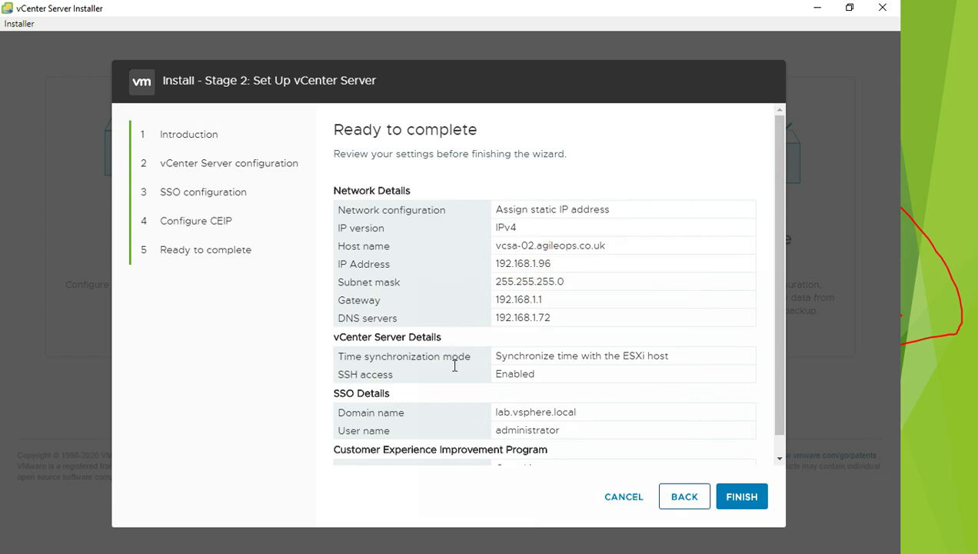
# Review the appliance host name, IP 192.168.1.96, subnet mask, gateway and DNS values
pyautogui.moveTo(500, 245); pyautogui.dragTo(620, 245)
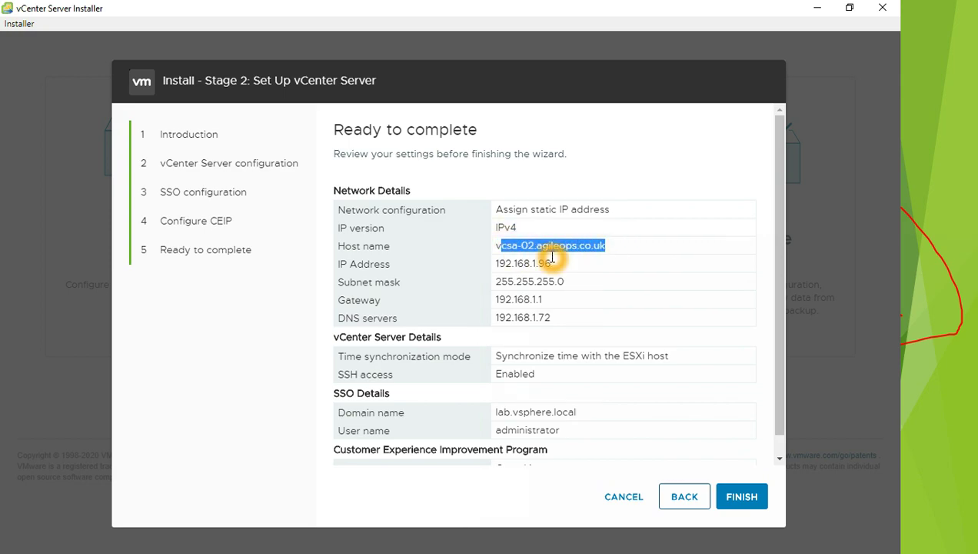
pyautogui.moveTo(522, 264); pyautogui.dragTo(574, 277)
pyautogui.click(567, 300)
pyautogui.click(562, 318)
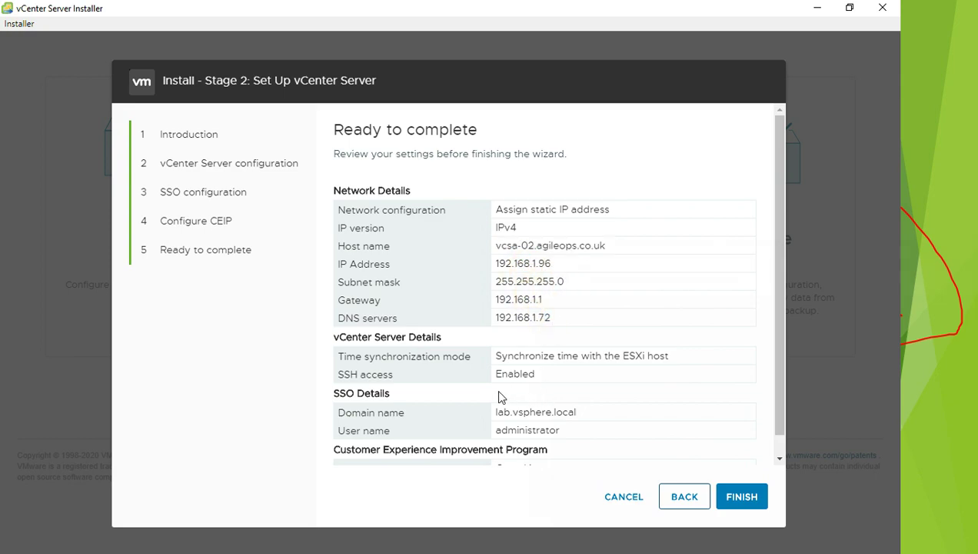
# Check the SSO domain lab.vsphere.local and submit the wizard with FINISH
pyautogui.moveTo(493, 411); pyautogui.dragTo(592, 408)
pyautogui.click(502, 421)
pyautogui.moveTo(582, 410); pyautogui.dragTo(493, 416)
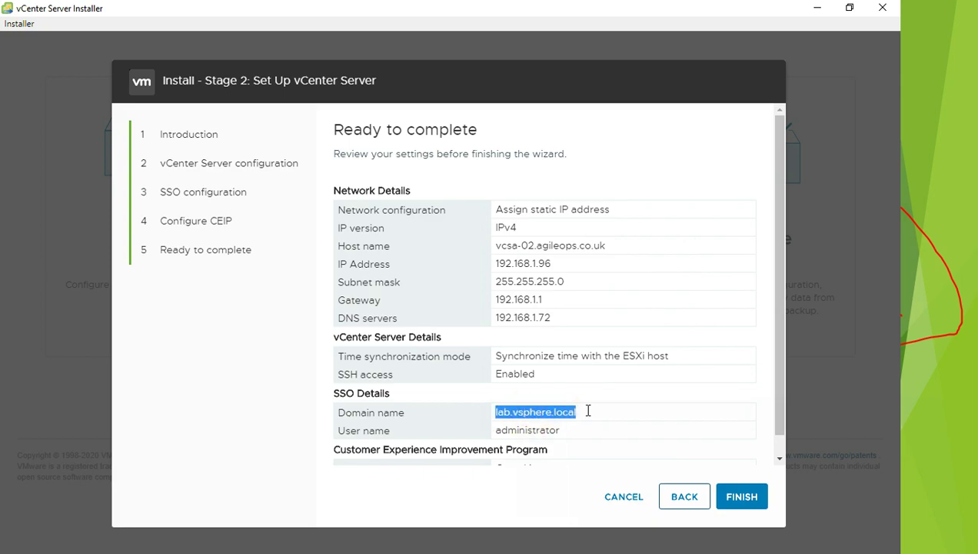
pyautogui.click(555, 416)
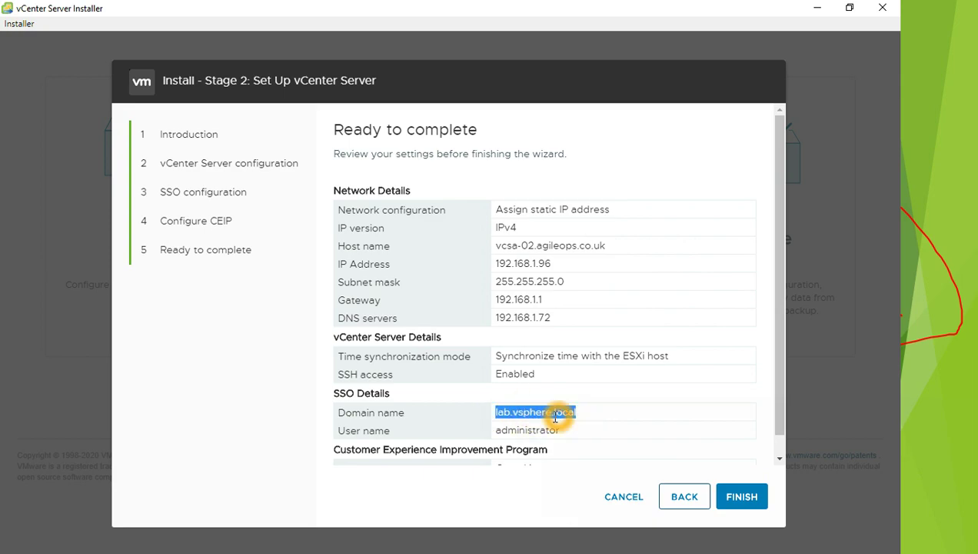
pyautogui.click(494, 423)
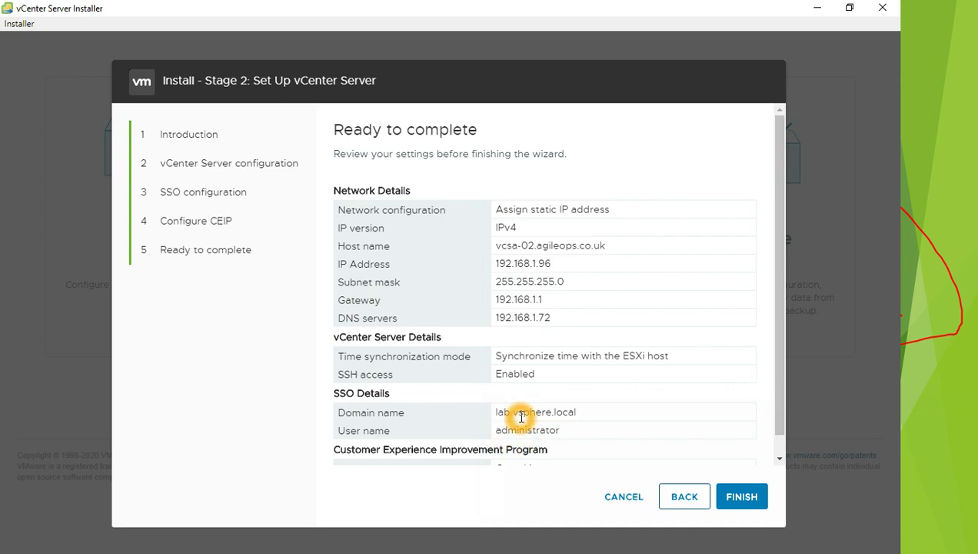
pyautogui.click(577, 416)
pyautogui.click(580, 421)
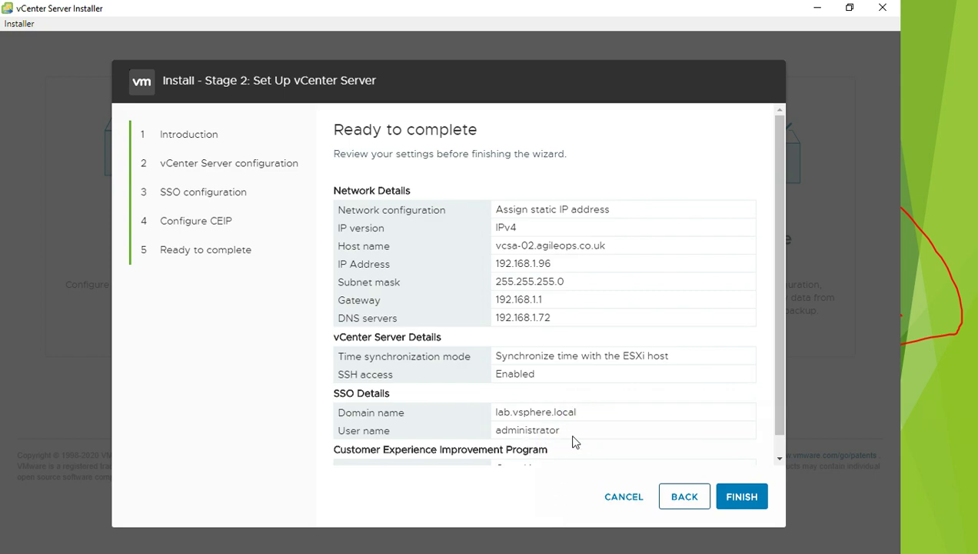
pyautogui.click(488, 411)
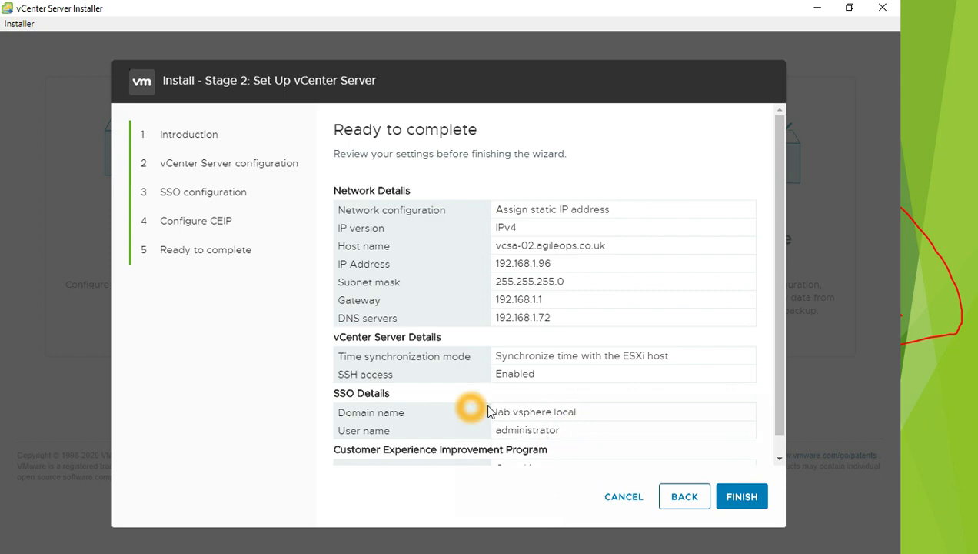
pyautogui.click(743, 496)
pyautogui.click(746, 497)
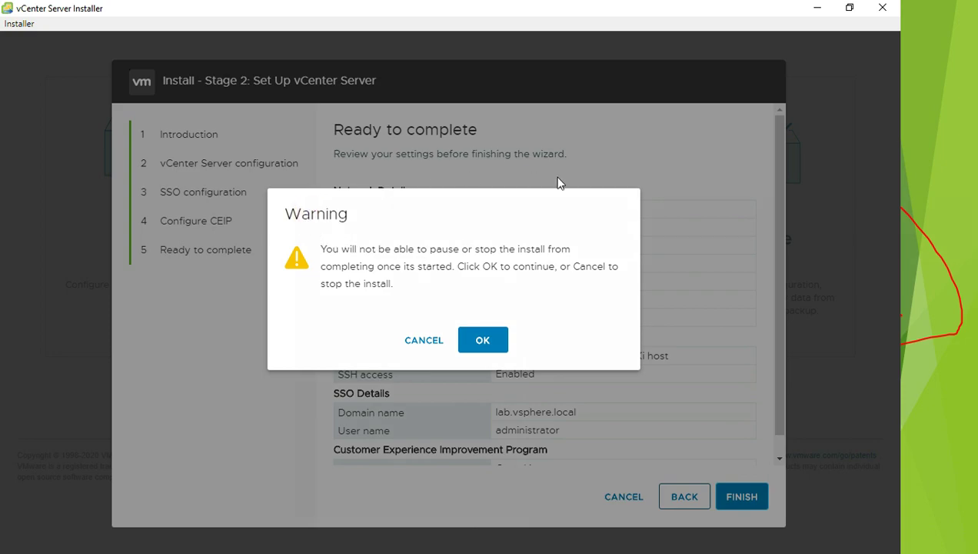
# Confirm the cannot-pause Warning dialog with OK so Stage 2 configuration starts running
pyautogui.click(506, 334)
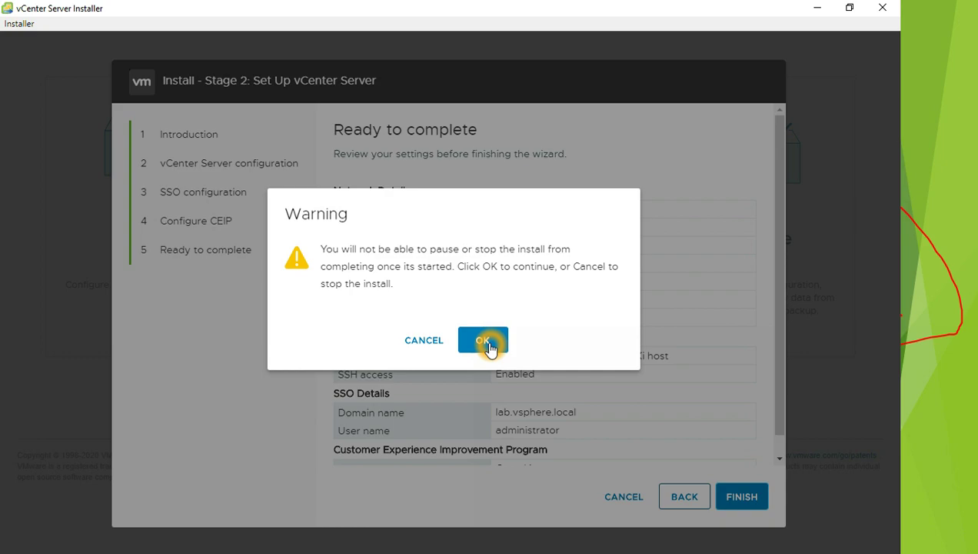
pyautogui.click(491, 346)
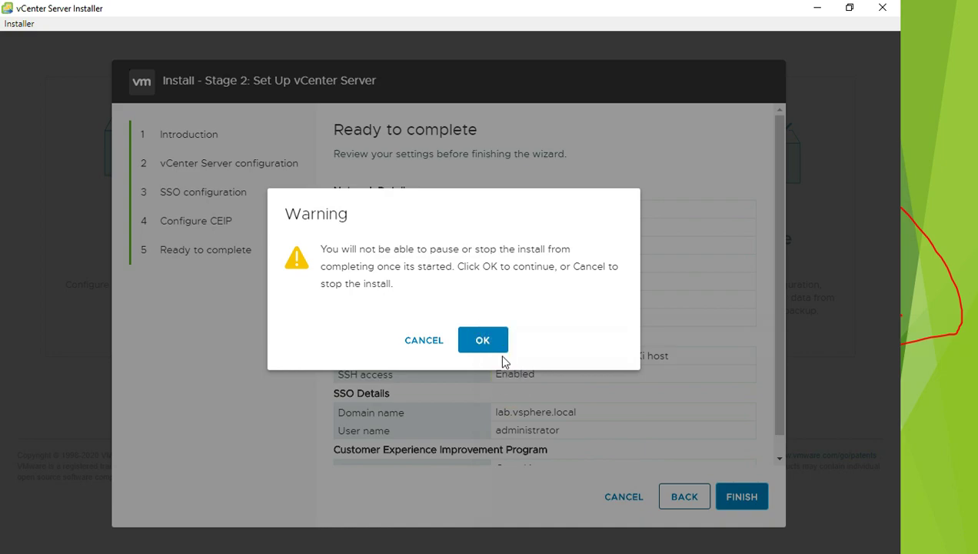
pyautogui.click(494, 350)
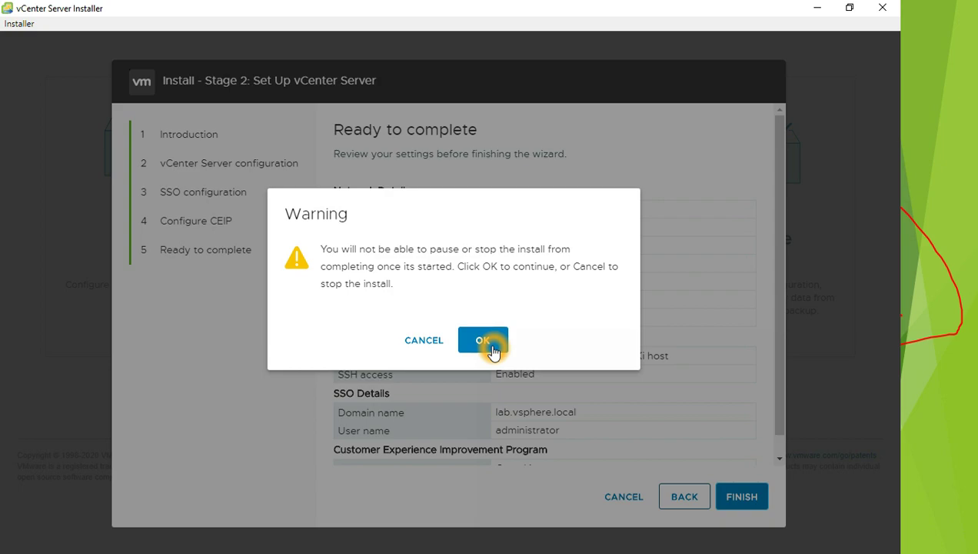
pyautogui.click(493, 348)
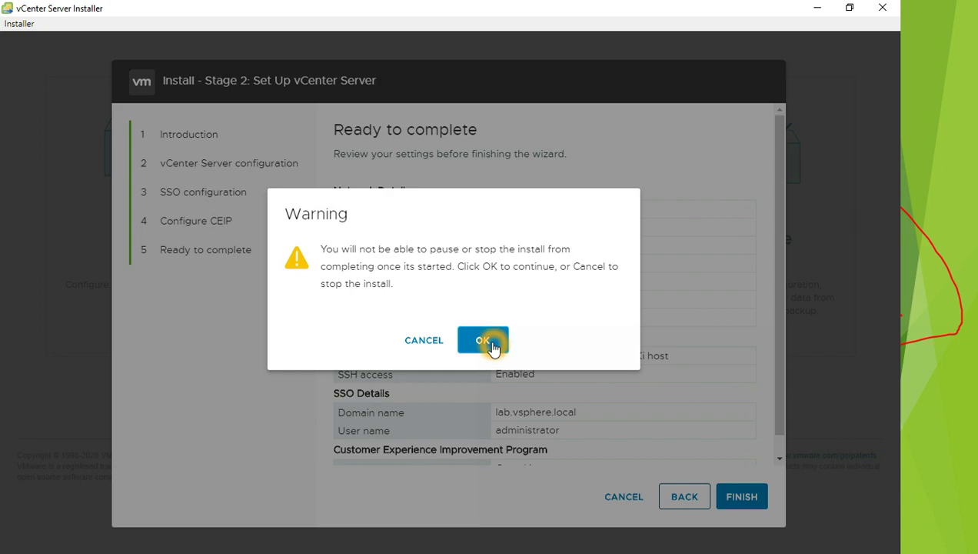
pyautogui.click(493, 348)
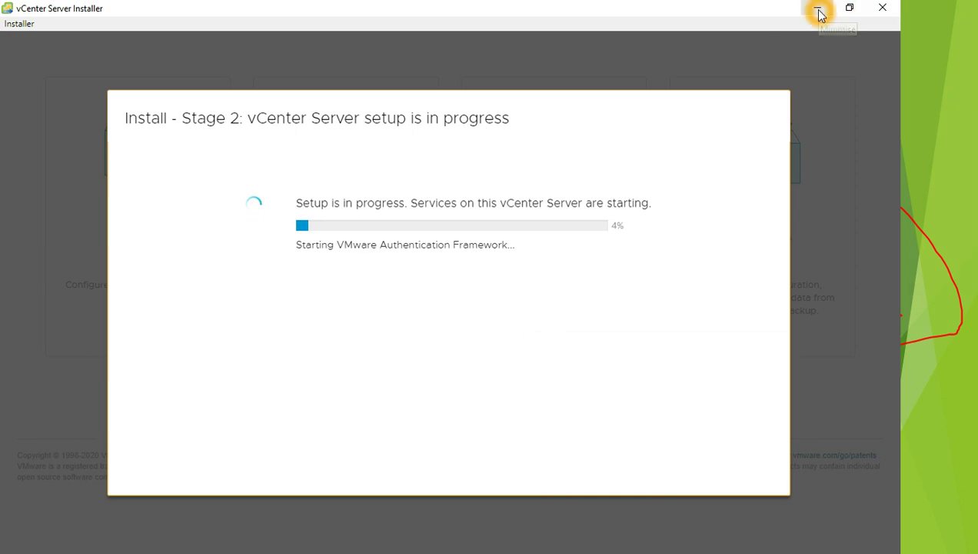
# Switch to the ESXi Host Client and look over the vcsa-02 VM's CPU, memory and storage charts
pyautogui.hotkey('alt', 'Tab')
pyautogui.hotkey('alt', 'Tab')
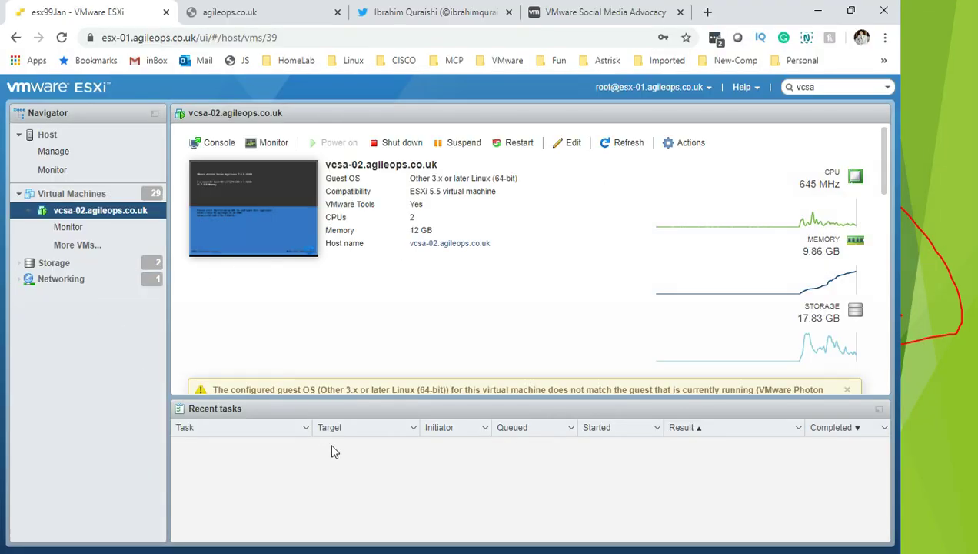
pyautogui.click(805, 297)
pyautogui.click(865, 212)
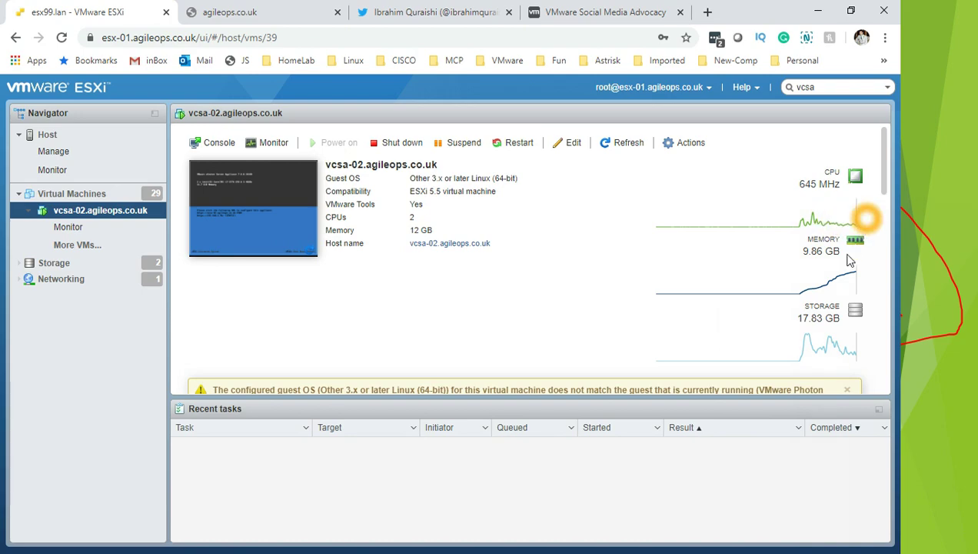
pyautogui.click(820, 296)
pyautogui.click(820, 228)
pyautogui.click(817, 295)
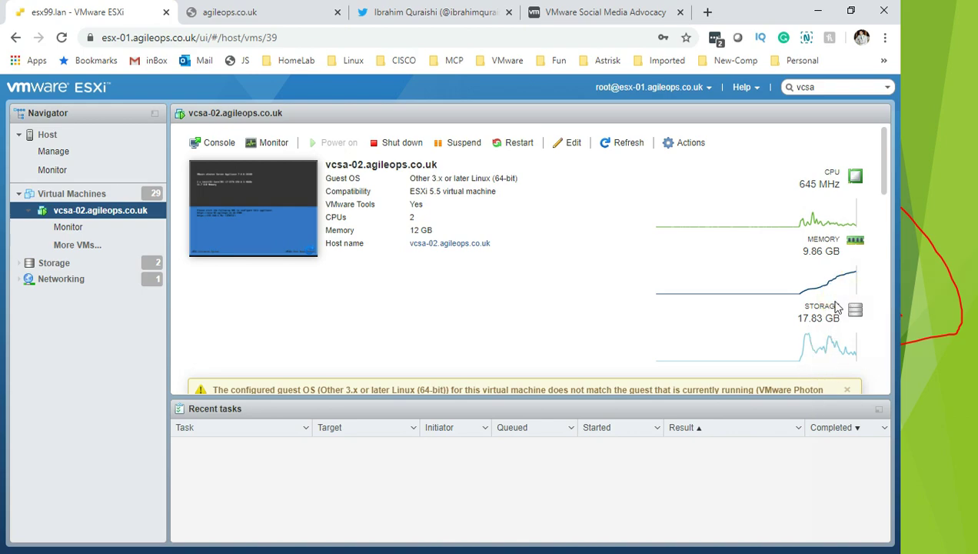
pyautogui.click(791, 337)
pyautogui.click(800, 357)
pyautogui.click(308, 286)
# Check the vcsa-02.agileops.co.uk monitoring and summary views, then return to the installer
pyautogui.click(89, 222)
pyautogui.click(90, 224)
pyautogui.click(86, 213)
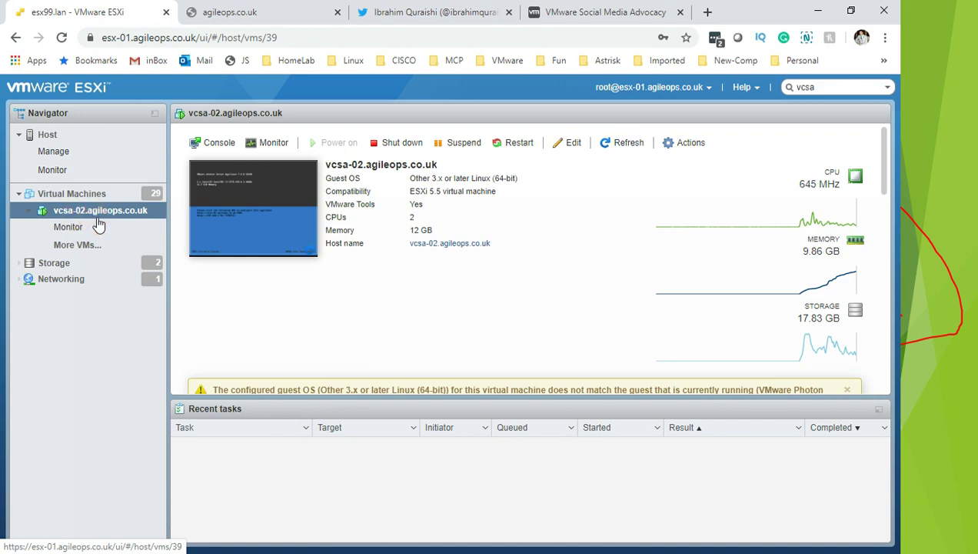
pyautogui.click(111, 219)
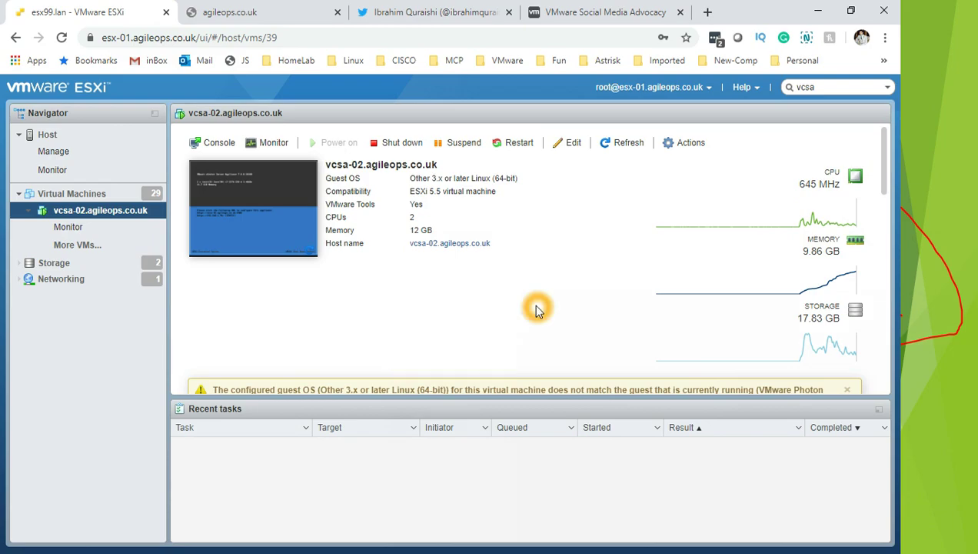
pyautogui.hotkey('alt', 'Tab')
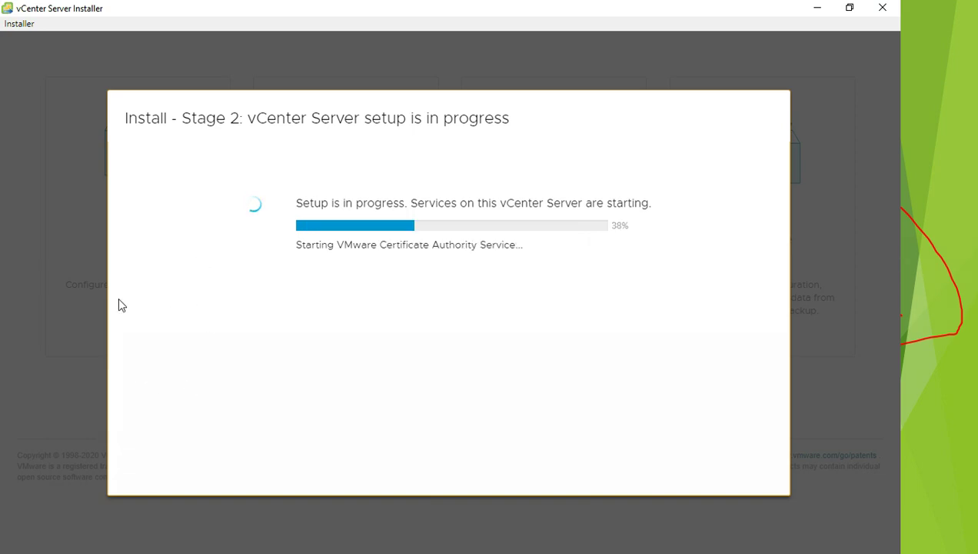
pyautogui.click(4, 146)
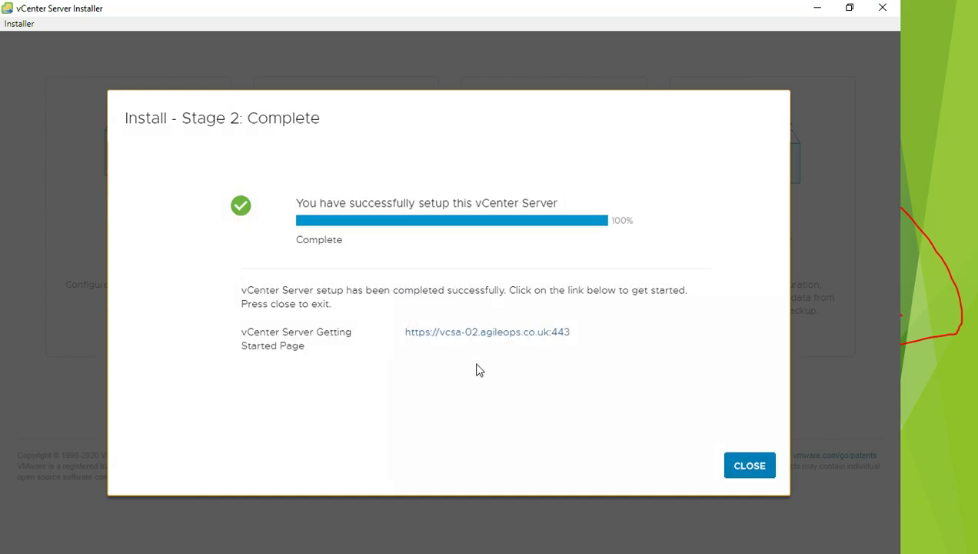
pyautogui.click(523, 378)
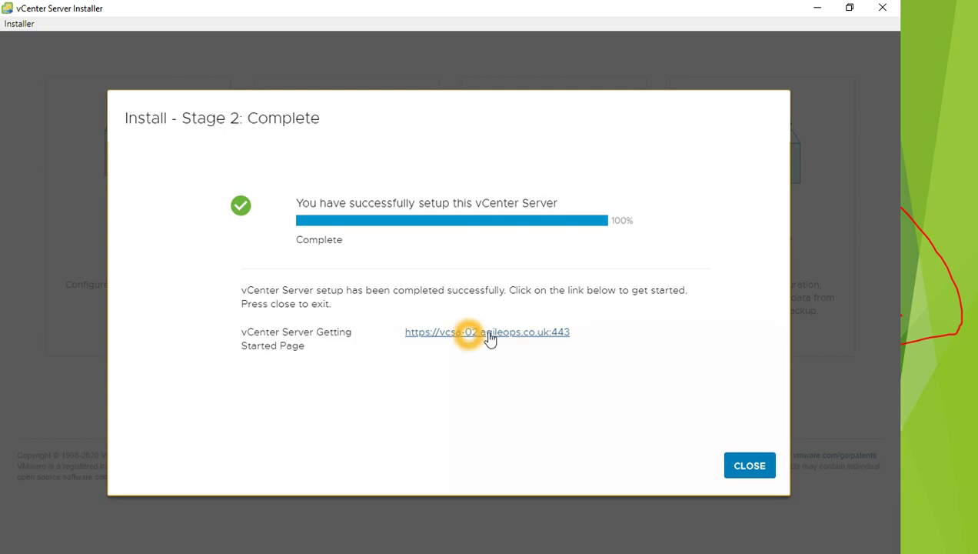
pyautogui.click(536, 334)
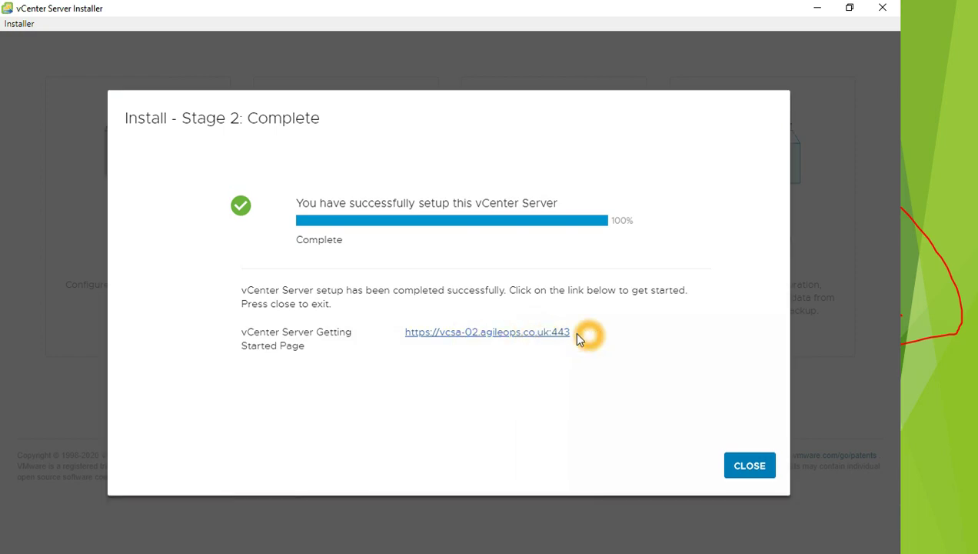
pyautogui.moveTo(577, 338); pyautogui.dragTo(401, 342)
pyautogui.hotkey('ctrl', 'c')
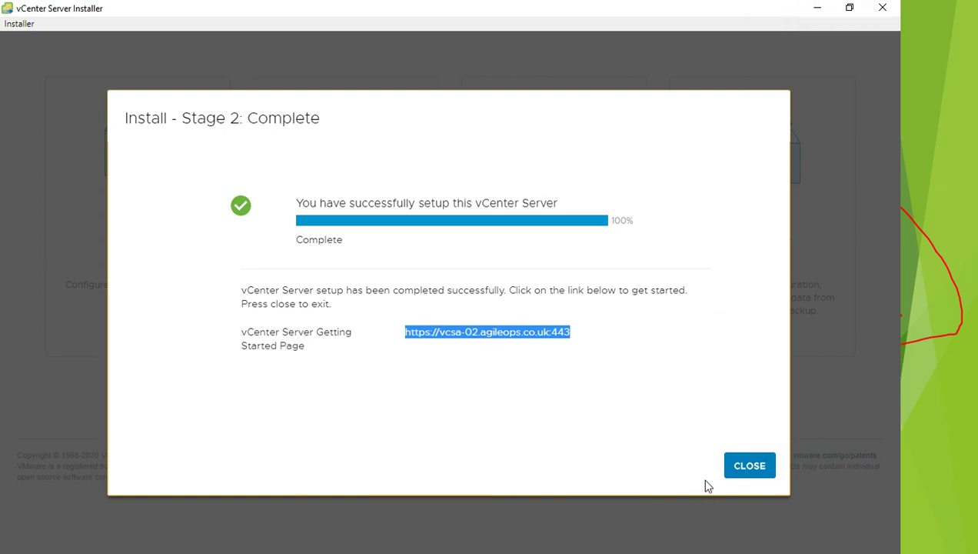
pyautogui.click(751, 475)
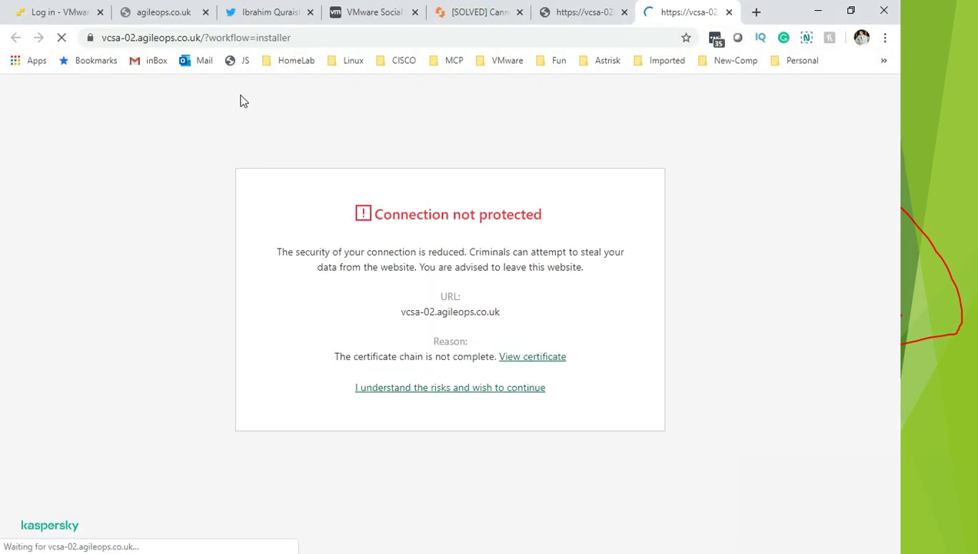
# Edit the domain ending of the current address in the address bar and load it
pyautogui.click(317, 41)
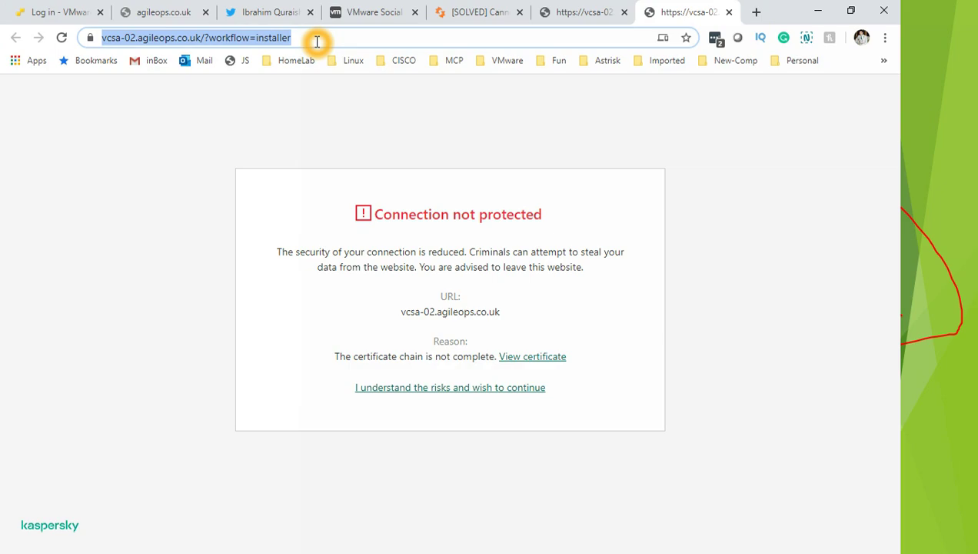
pyautogui.click(378, 42)
pyautogui.press('BackSpace')
pyautogui.press('BackSpace')
pyautogui.press('BackSpace')
pyautogui.press('BackSpace')
pyautogui.press('BackSpace')
pyautogui.press('BackSpace')
pyautogui.press('BackSpace')
pyautogui.press('BackSpace')
pyautogui.press('BackSpace')
pyautogui.press('BackSpace')
pyautogui.press('BackSpace')
pyautogui.press('BackSpace')
pyautogui.press('BackSpace')
pyautogui.press('BackSpace')
pyautogui.press('BackSpace')
pyautogui.press('BackSpace')
pyautogui.press('BackSpace')
pyautogui.press('BackSpace')
pyautogui.press('BackSpace')
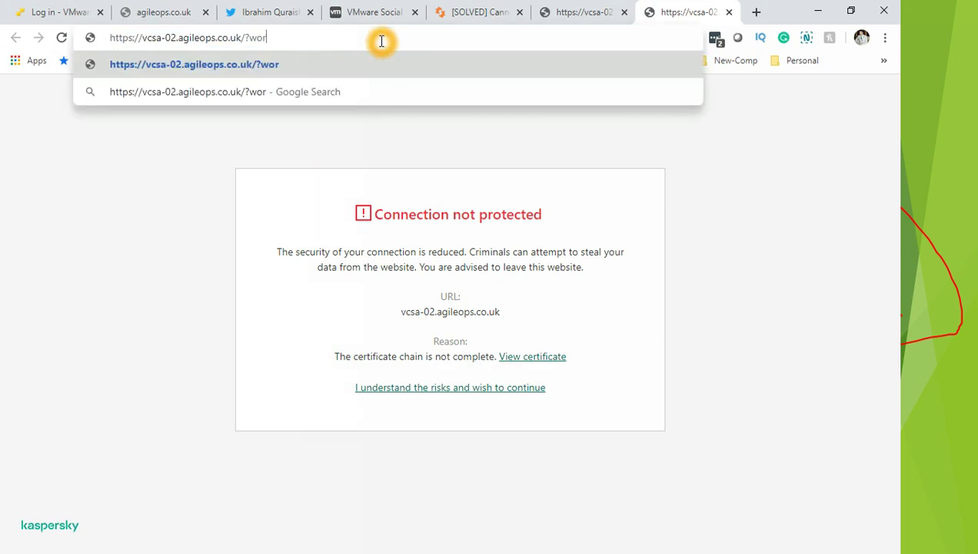
pyautogui.press('BackSpace')
pyautogui.press('BackSpace')
pyautogui.write('u')
pyautogui.press('BackSpace')
pyautogui.write('l')
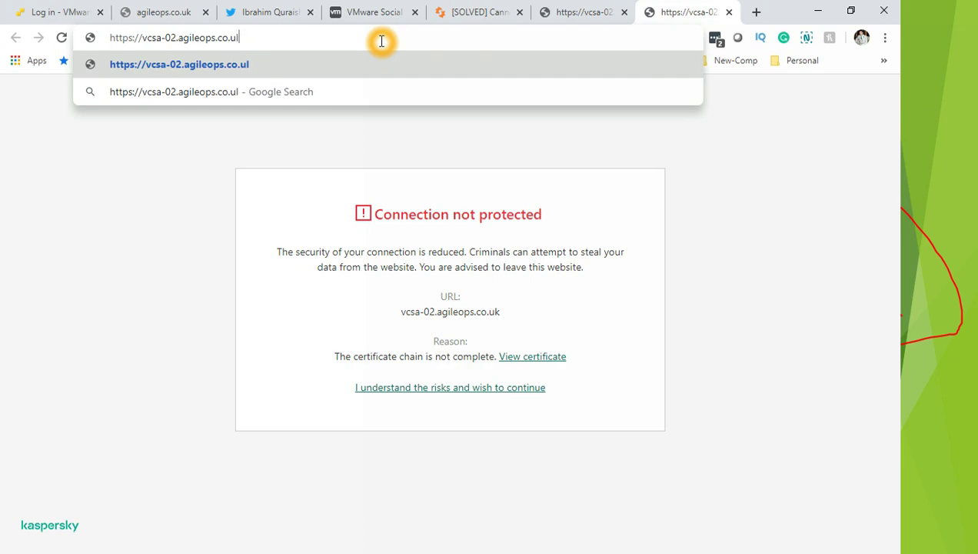
pyautogui.press('Return')
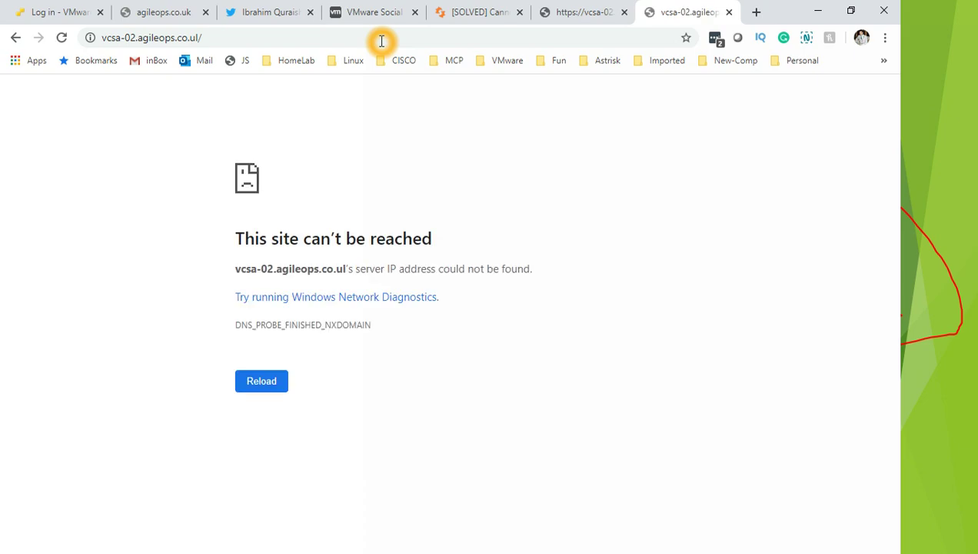
pyautogui.moveTo(222, 37); pyautogui.dragTo(74, 41)
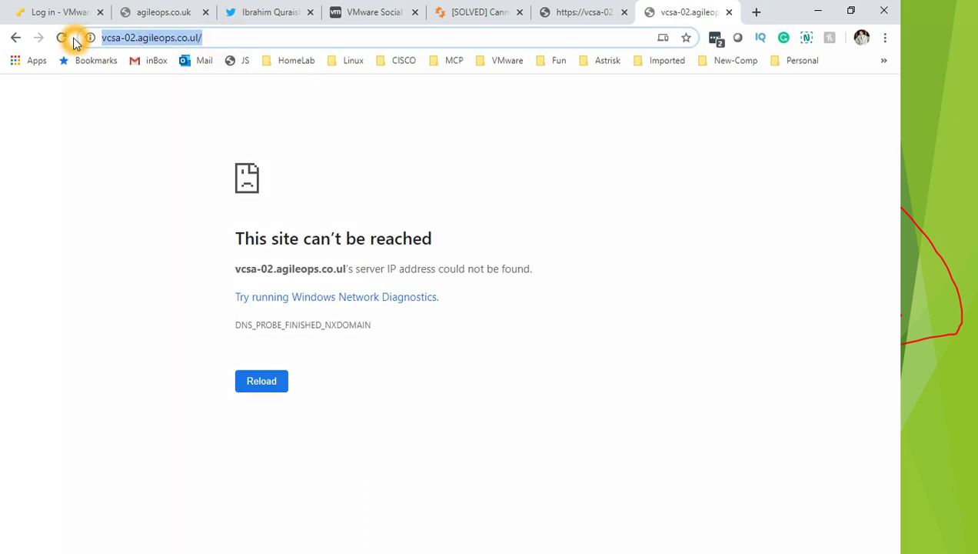
pyautogui.hotkey('ctrl', 'v')
pyautogui.press('Return')
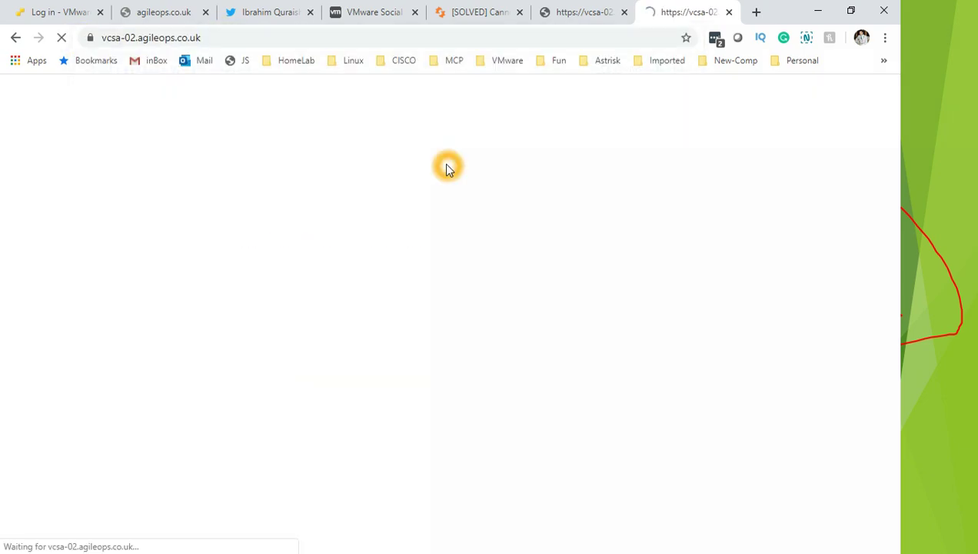
pyautogui.click(473, 392)
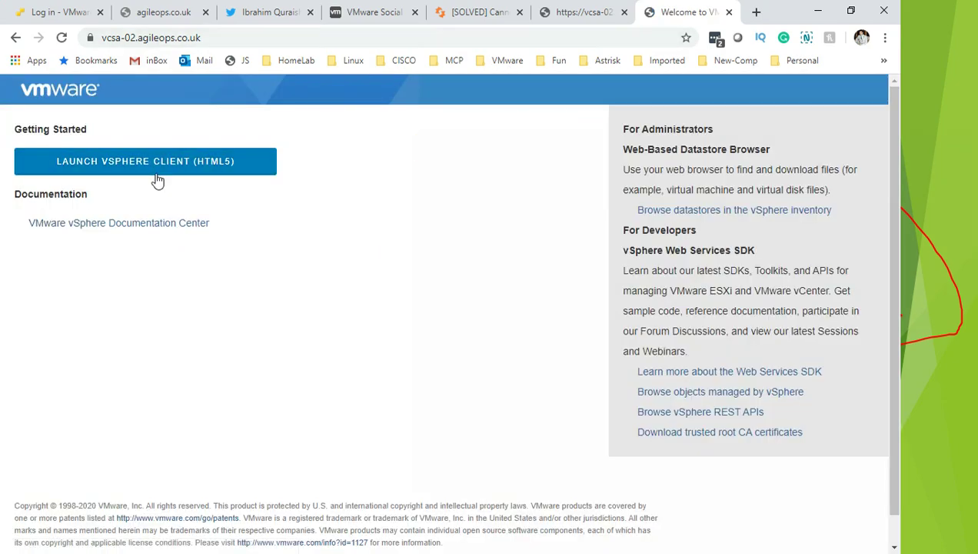
# Launch the HTML5 vSphere Client from the vcsa-02 Getting Started page
pyautogui.click(386, 211)
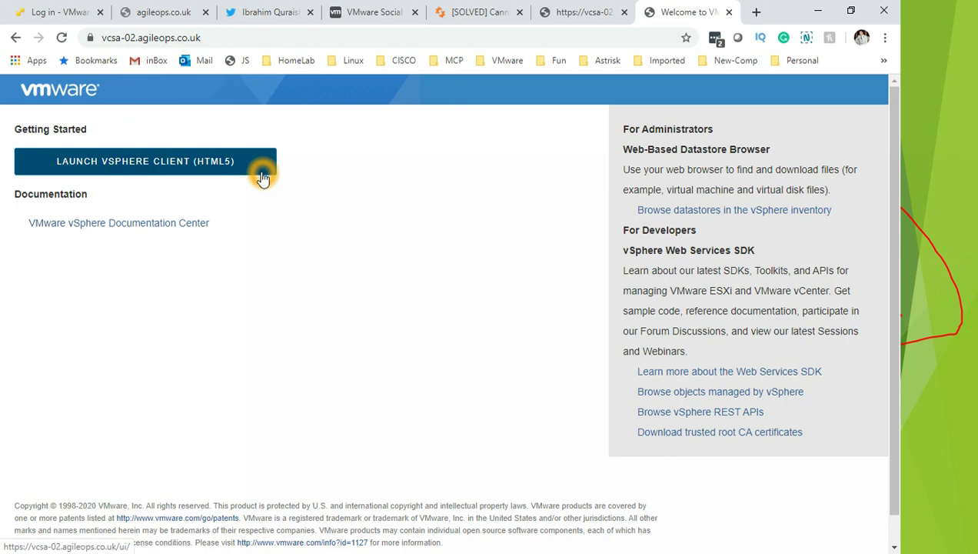
pyautogui.click(259, 178)
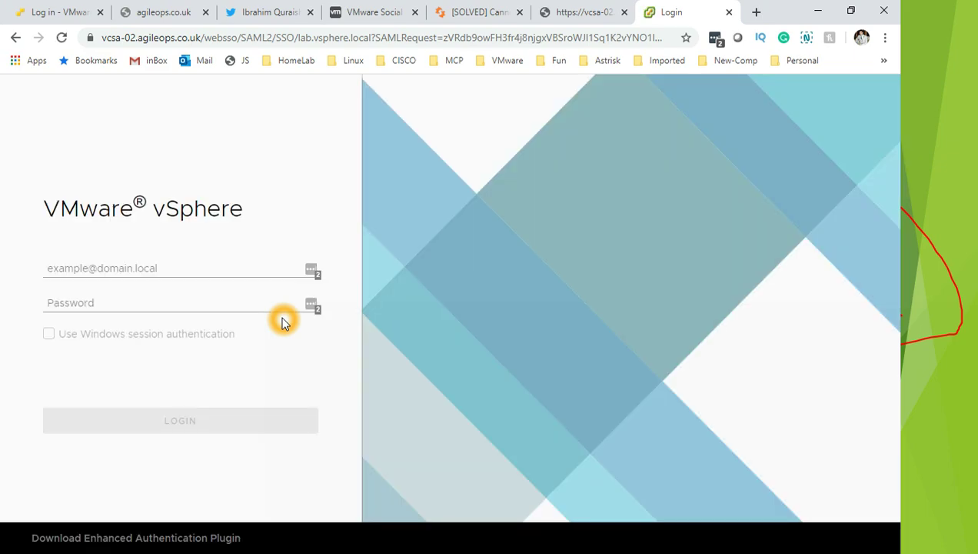
# Sign in with the SSO administrator username and password, and let Chrome save the password
pyautogui.click(271, 269)
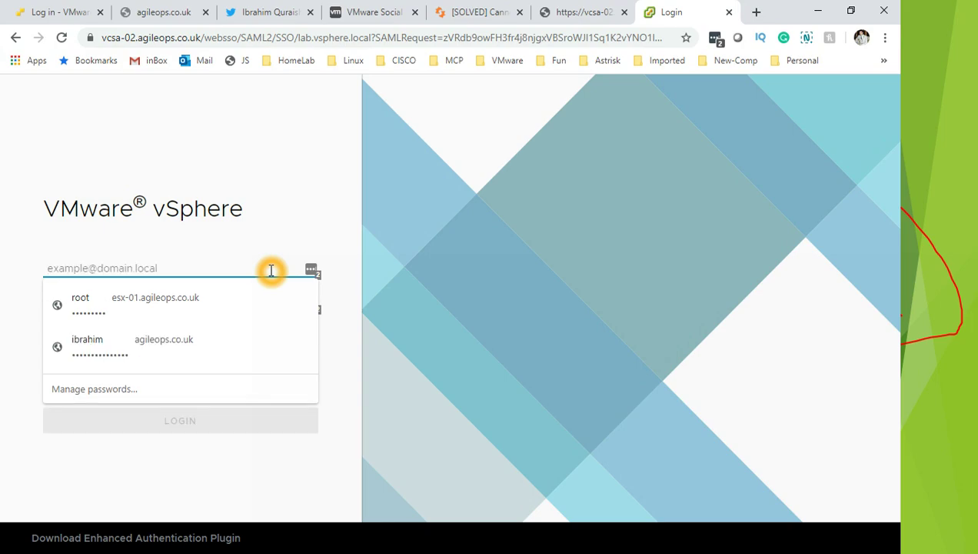
pyautogui.write('admin')
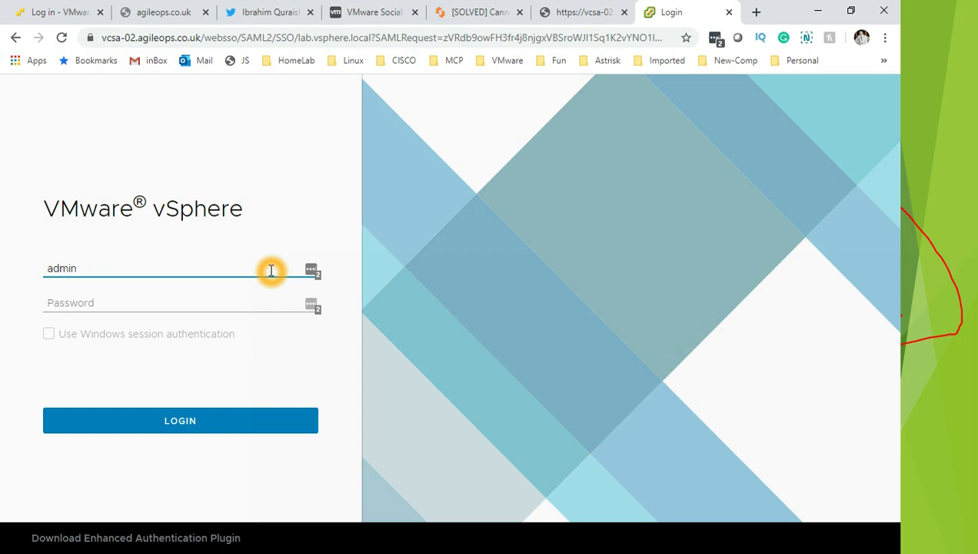
pyautogui.press('BackSpace')
pyautogui.press('BackSpace')
pyautogui.press('BackSpace')
pyautogui.press('BackSpace')
pyautogui.write('administrator@lab.vsphere.local')
pyautogui.press('Tab')
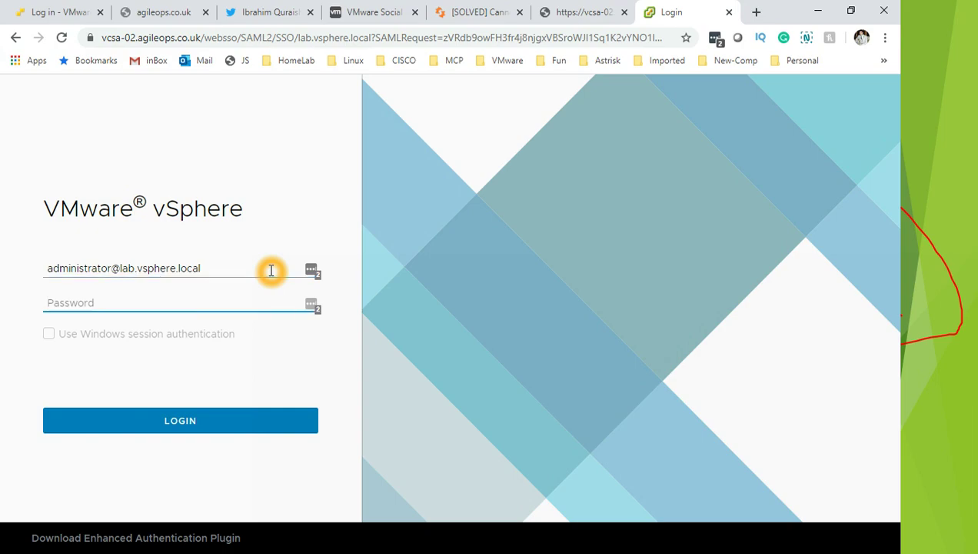
pyautogui.write('*****')
pyautogui.press('Return')
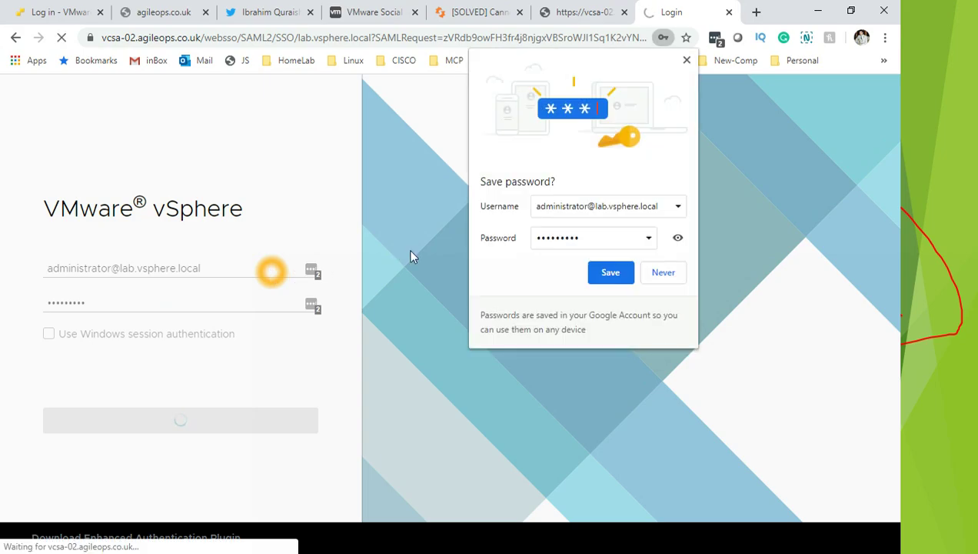
pyautogui.click(615, 280)
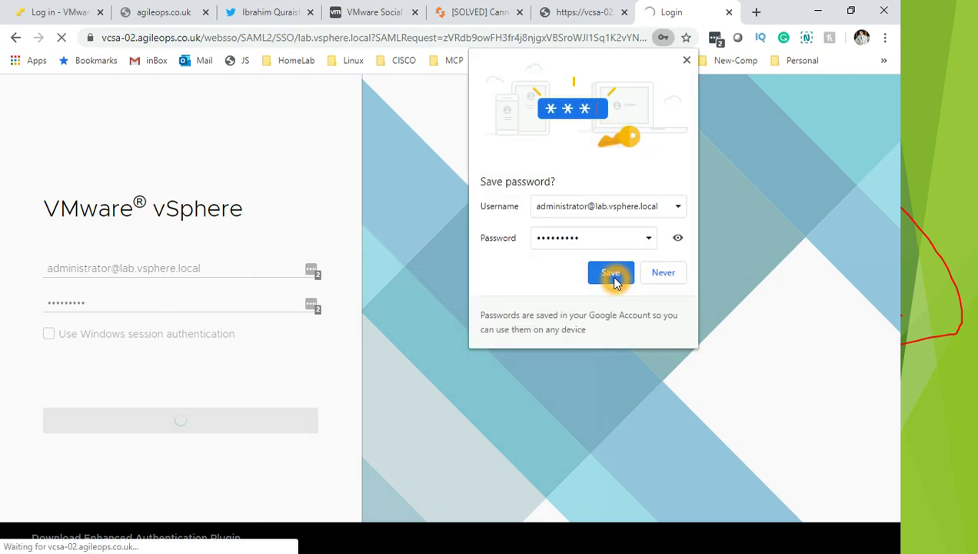
pyautogui.click(614, 280)
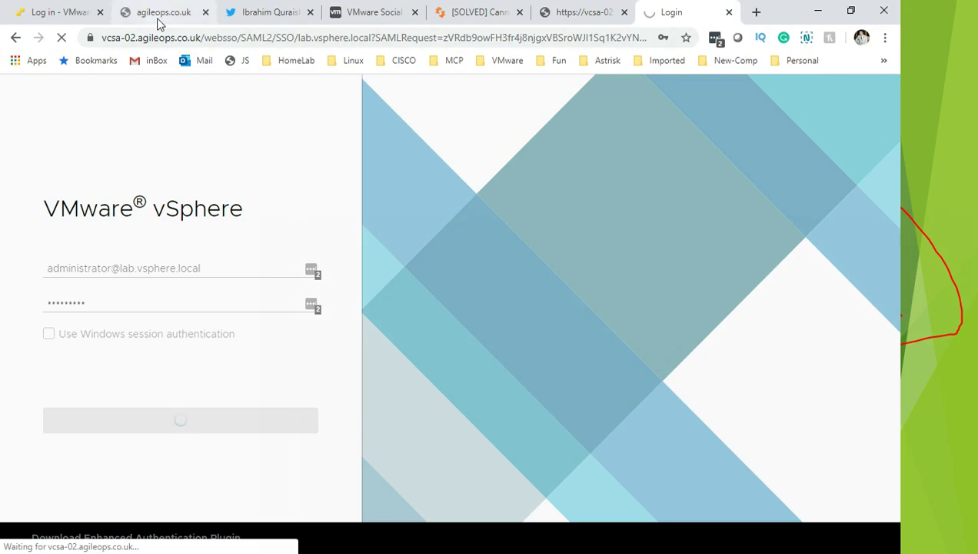
# Log back in to ESXi host esx-01, then return to the loading vSphere Client
pyautogui.click(69, 17)
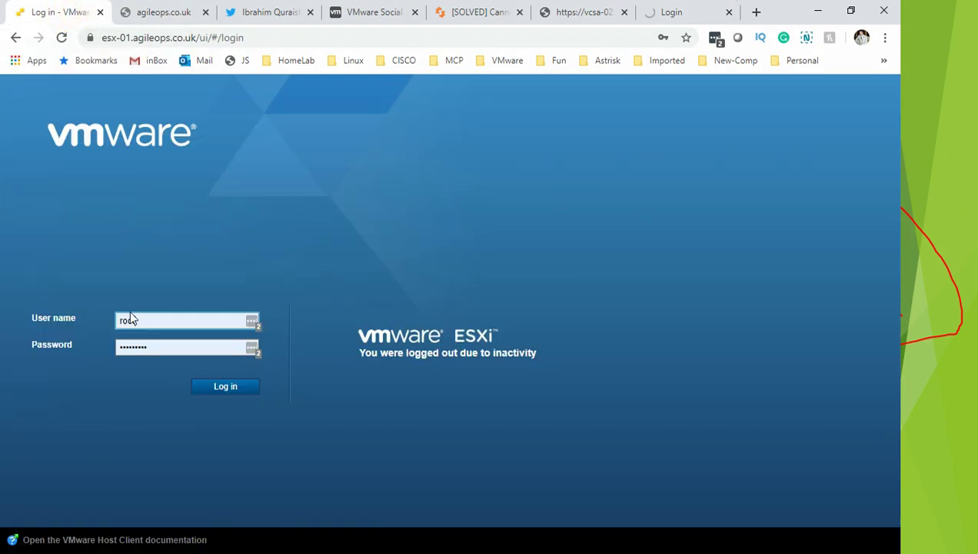
pyautogui.click(198, 391)
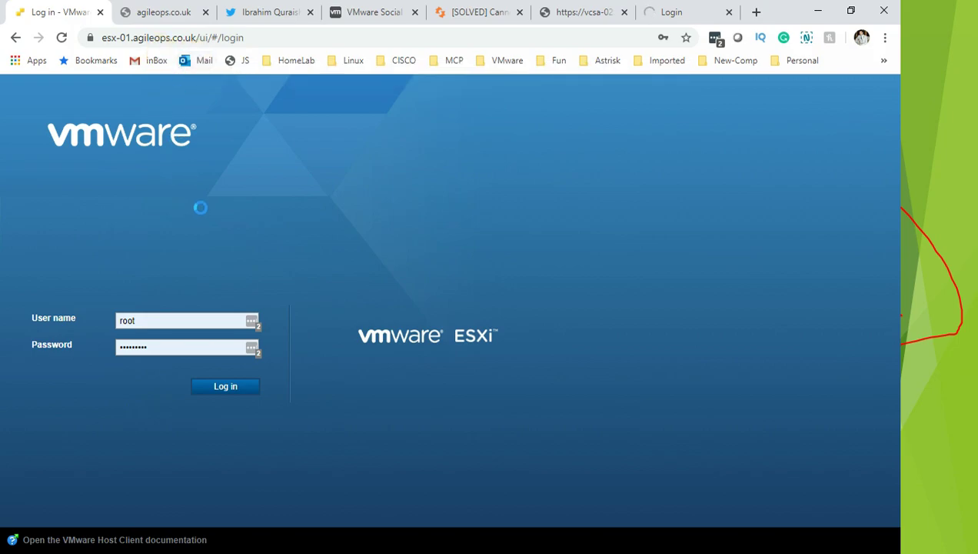
pyautogui.click(667, 13)
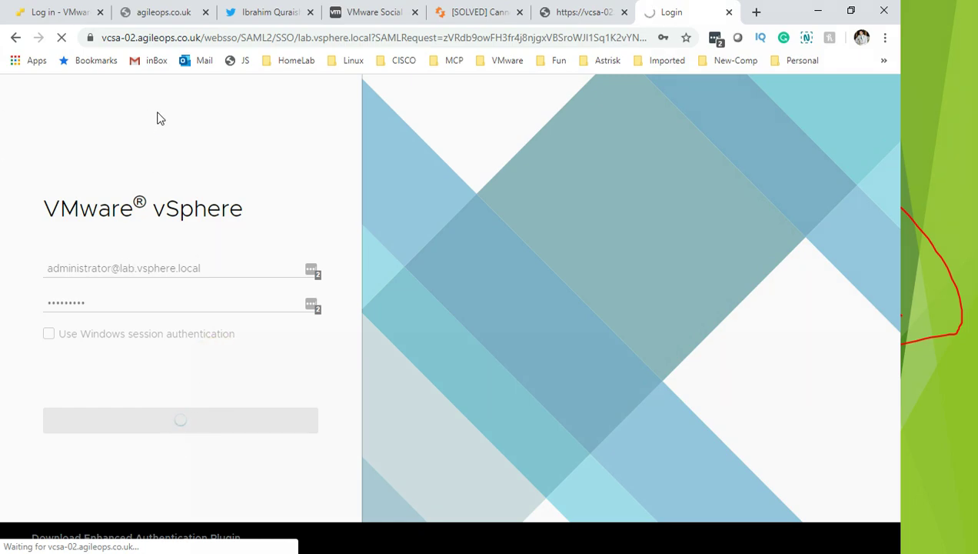
pyautogui.click(48, 18)
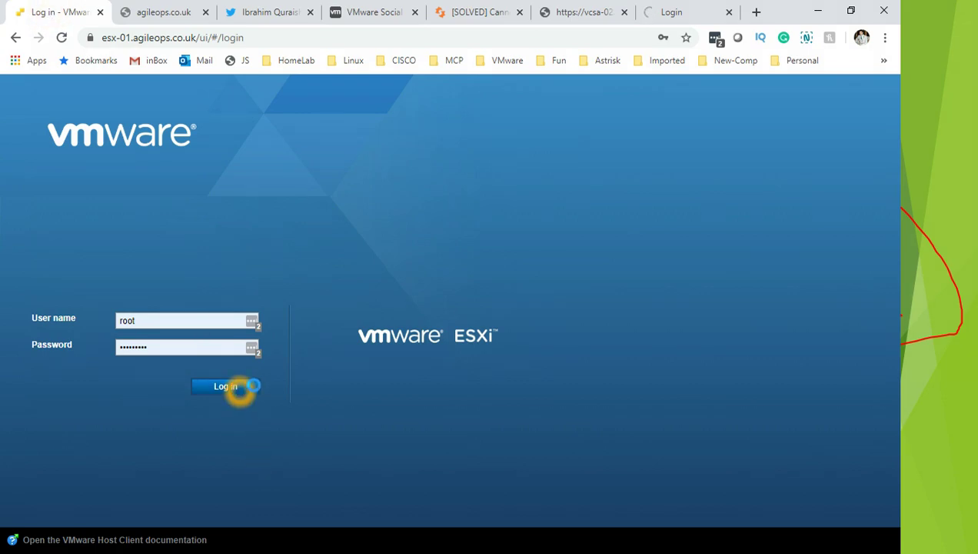
pyautogui.click(669, 12)
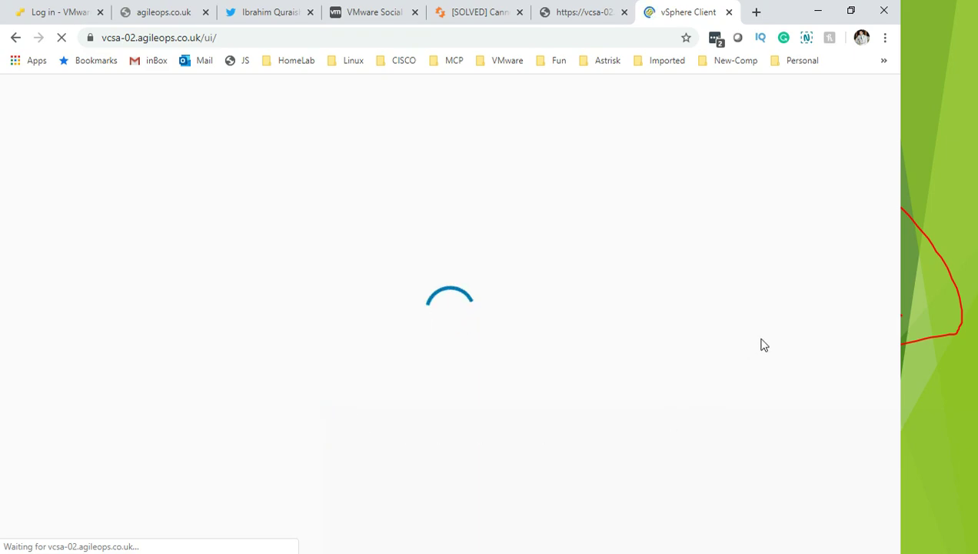
# Shrink the browser window and restore it to full screen while the vSphere Client loads
pyautogui.click(896, 188)
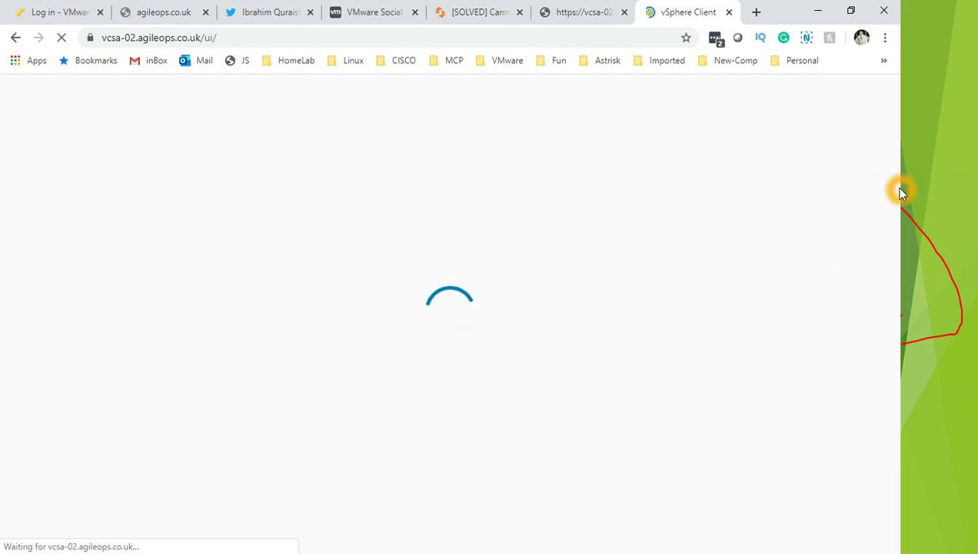
pyautogui.click(854, 11)
pyautogui.click(846, 197)
pyautogui.click(899, 83)
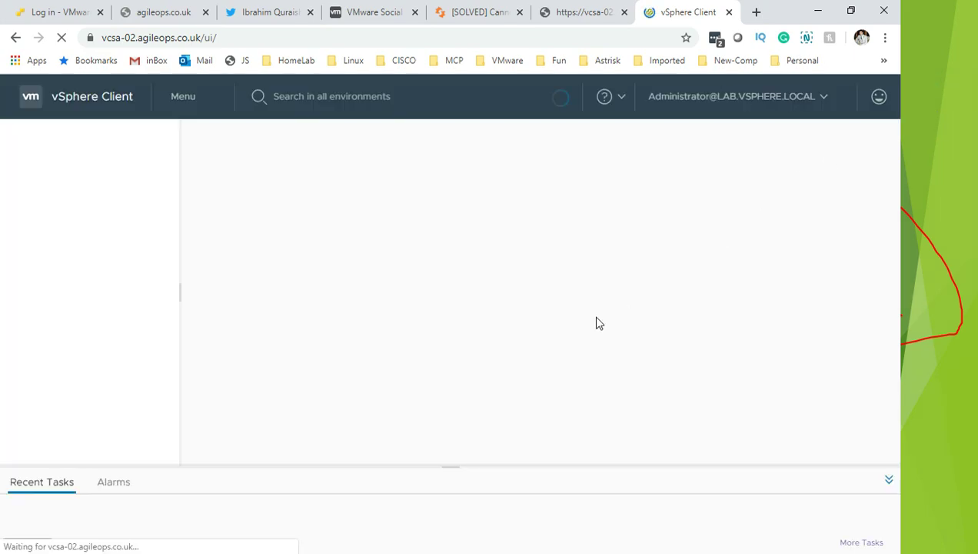
pyautogui.click(477, 392)
pyautogui.click(498, 439)
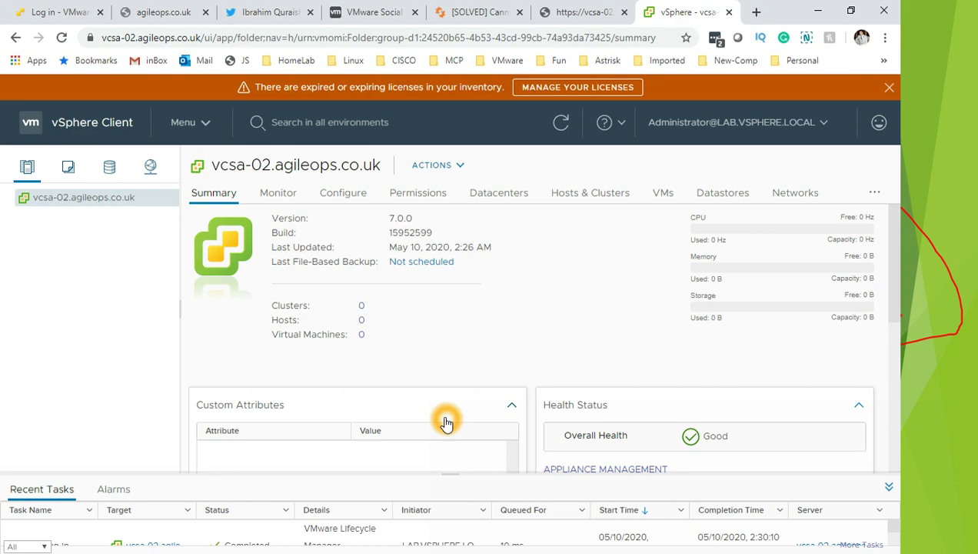
# Bring the vCenter Deep Dive agenda slideshow back to the front
pyautogui.moveTo(895, 279); pyautogui.dragTo(880, 194)
pyautogui.click(475, 277)
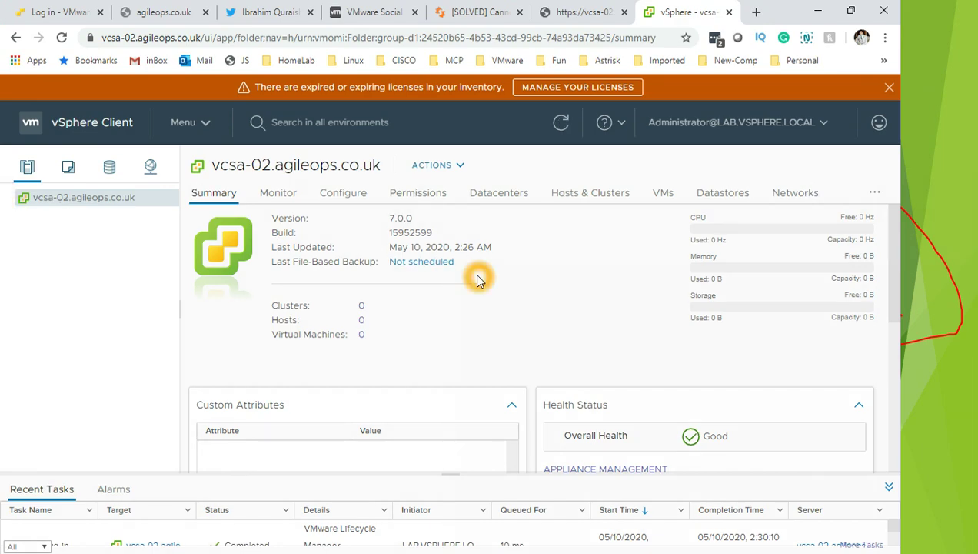
pyautogui.click(258, 277)
pyautogui.click(192, 353)
pyautogui.click(323, 355)
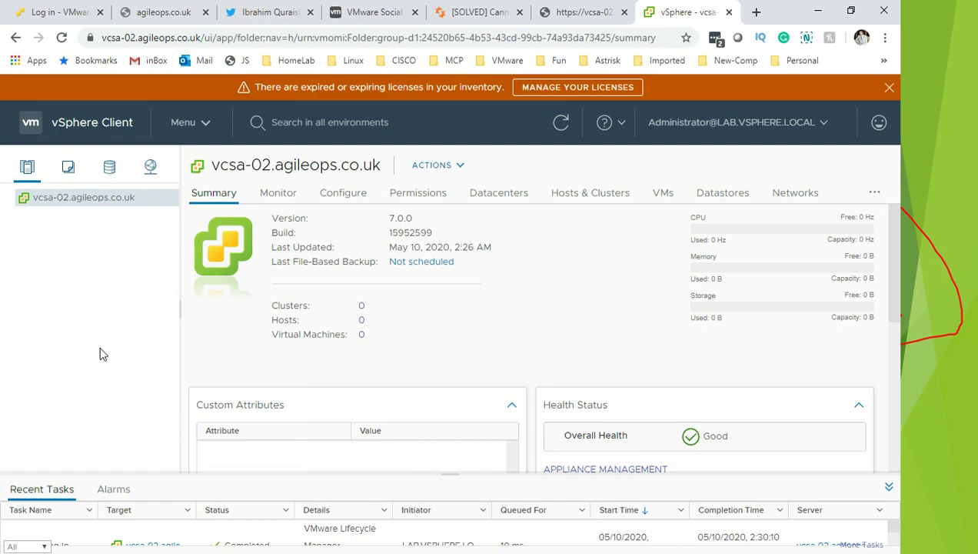
pyautogui.click(947, 204)
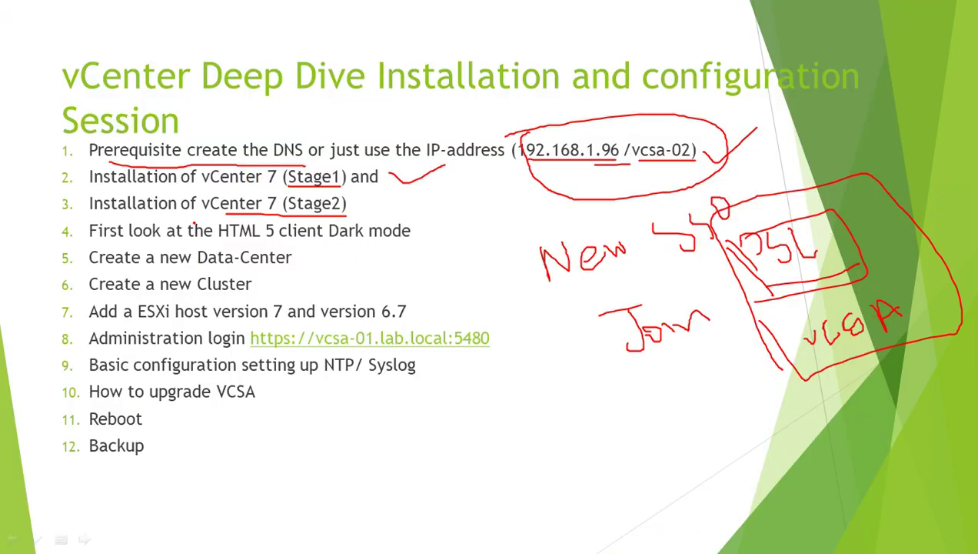
# Erase all existing ink from the agenda slide
pyautogui.rightClick(616, 400)
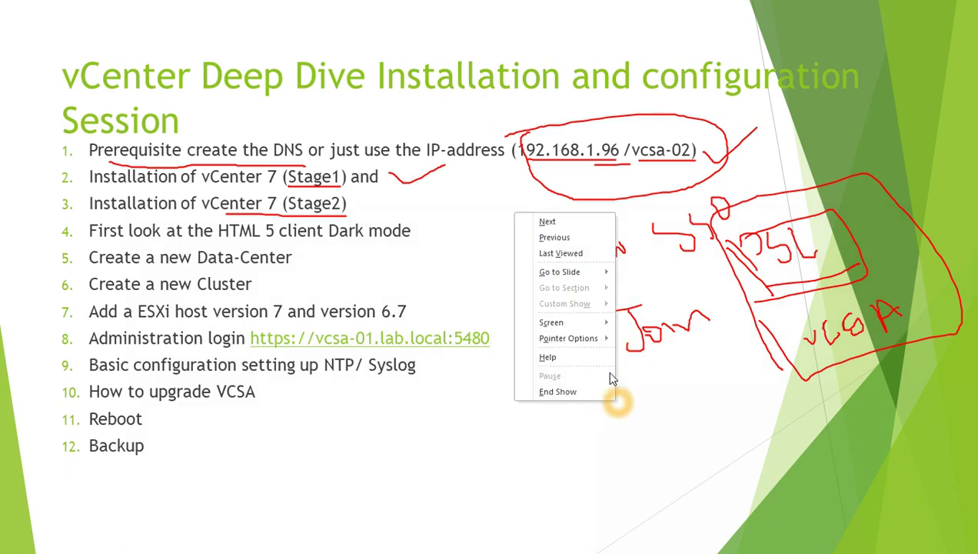
pyautogui.moveTo(588, 342)
pyautogui.click(480, 428)
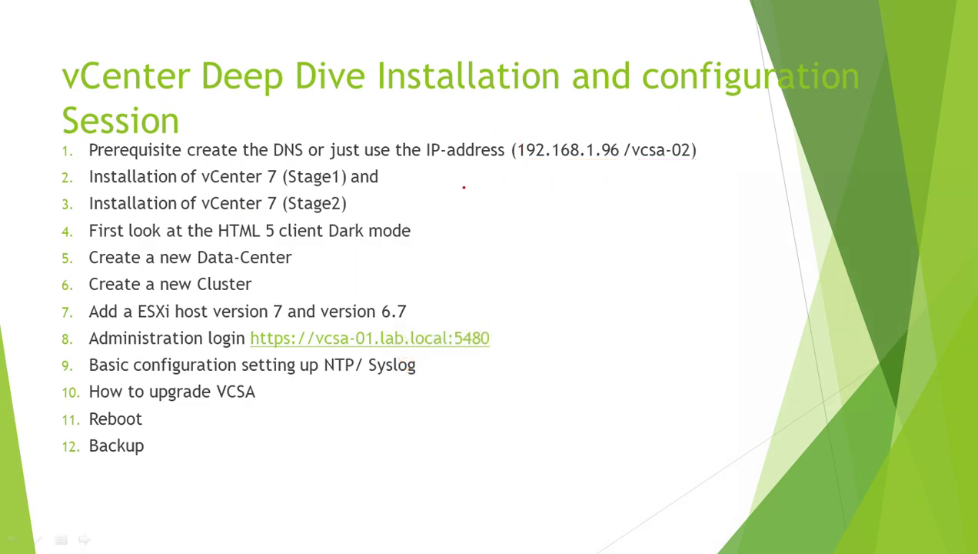
# Draw red ticks after Stage1 and Stage2 and underline item 4, the HTML 5 client and Dark mode
pyautogui.click(386, 178)
pyautogui.moveTo(391, 177); pyautogui.dragTo(424, 172)
pyautogui.moveTo(354, 204); pyautogui.dragTo(399, 199)
pyautogui.click(101, 241)
pyautogui.moveTo(119, 242); pyautogui.dragTo(211, 245)
pyautogui.moveTo(286, 245); pyautogui.dragTo(351, 242)
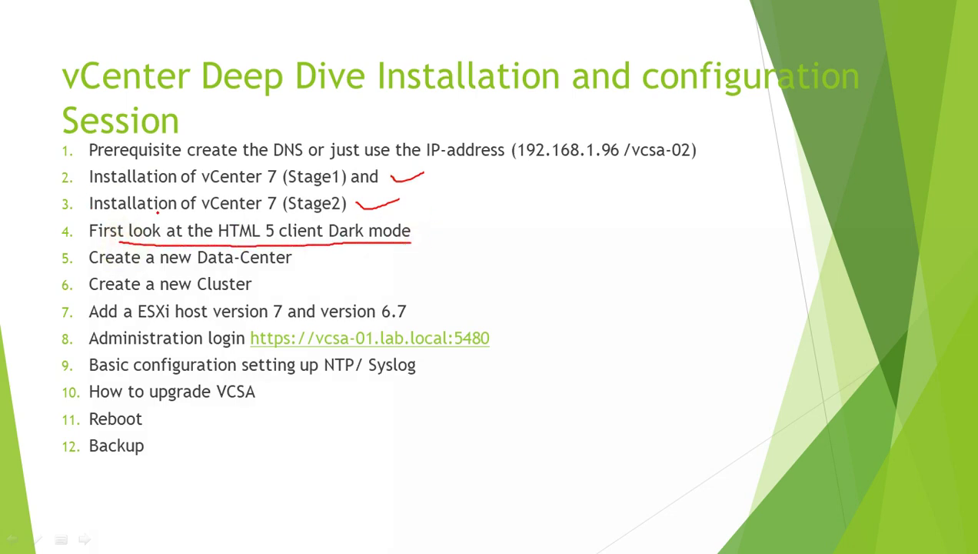
# Underline Data-Center in item 5 in red, then switch back to the vSphere Client
pyautogui.click(340, 253)
pyautogui.click(294, 262)
pyautogui.click(190, 264)
pyautogui.click(151, 260)
pyautogui.click(188, 268)
pyautogui.moveTo(187, 269); pyautogui.dragTo(304, 270)
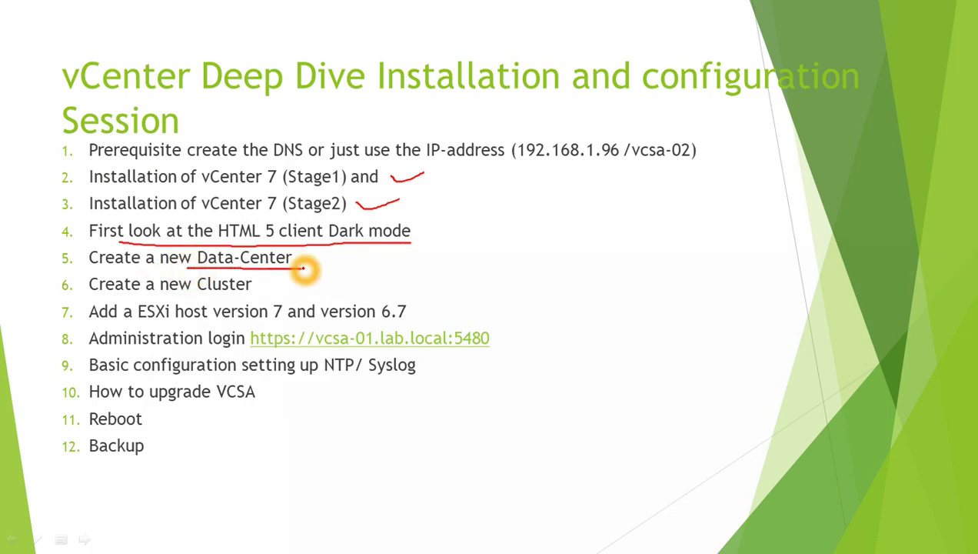
pyautogui.click(319, 272)
pyautogui.hotkey('alt', 'Tab')
# Select vcsa-02.agileops.co.uk in the inventory and choose New Datacenter from its actions
pyautogui.click(86, 219)
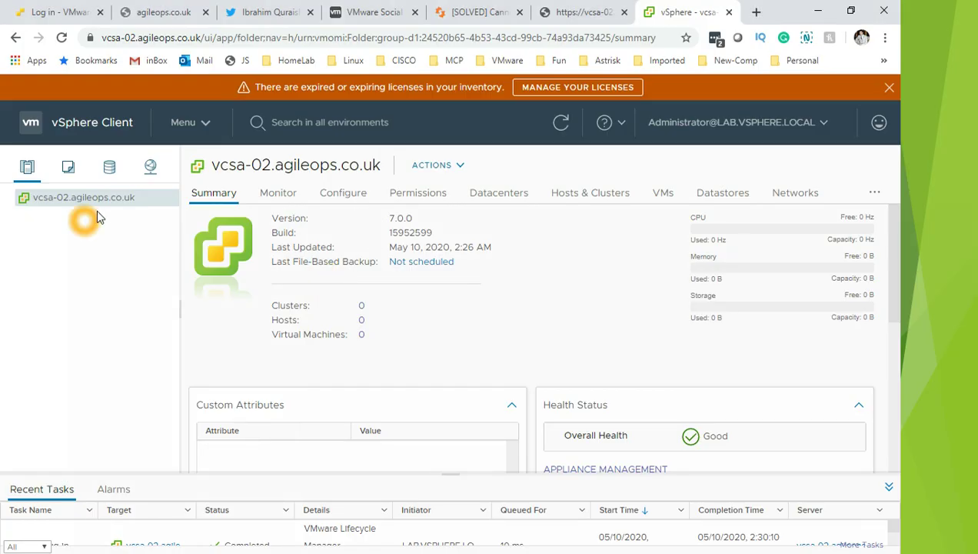
pyautogui.click(117, 203)
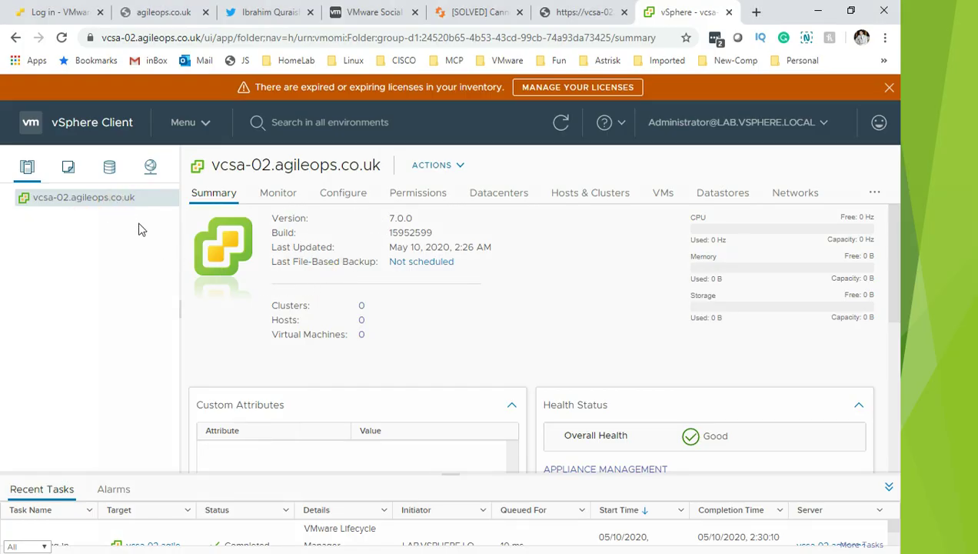
pyautogui.click(108, 202)
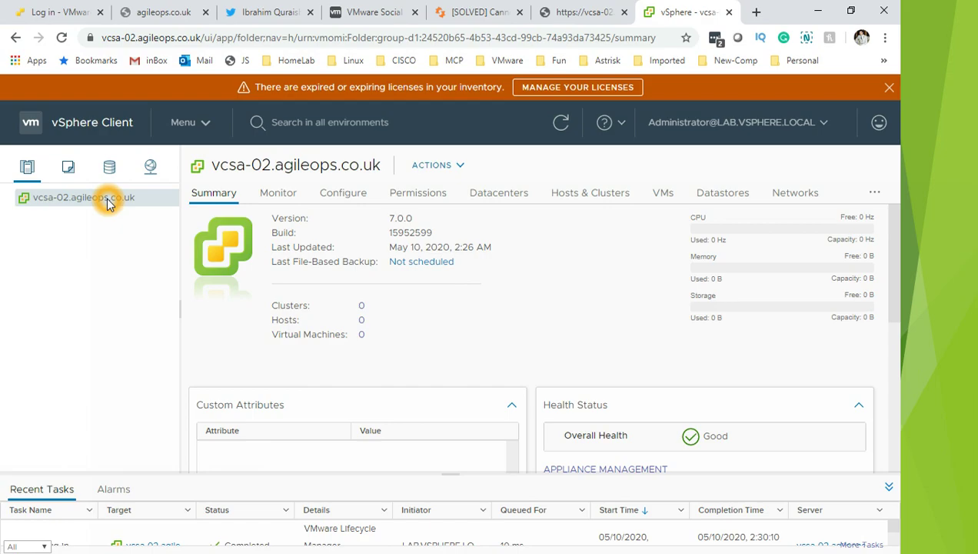
pyautogui.rightClick(106, 201)
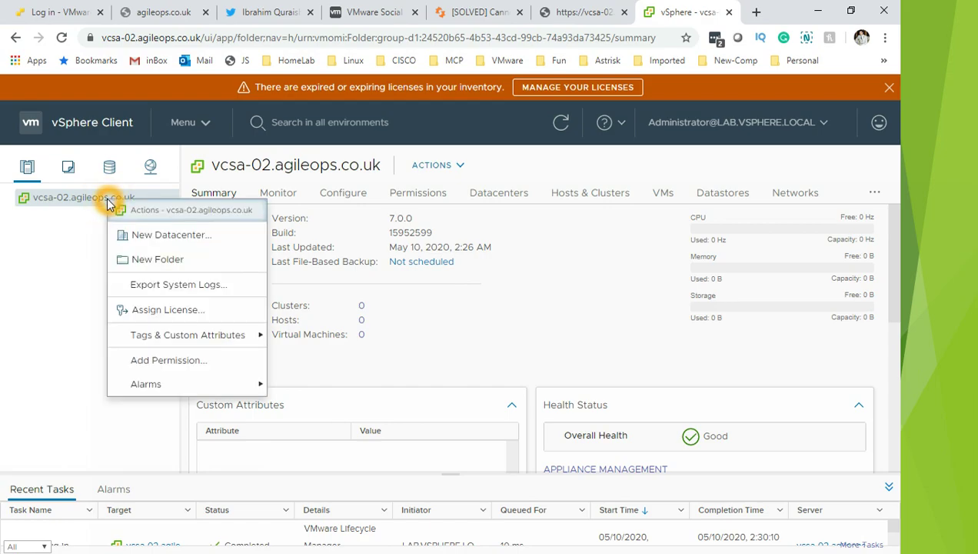
pyautogui.click(132, 238)
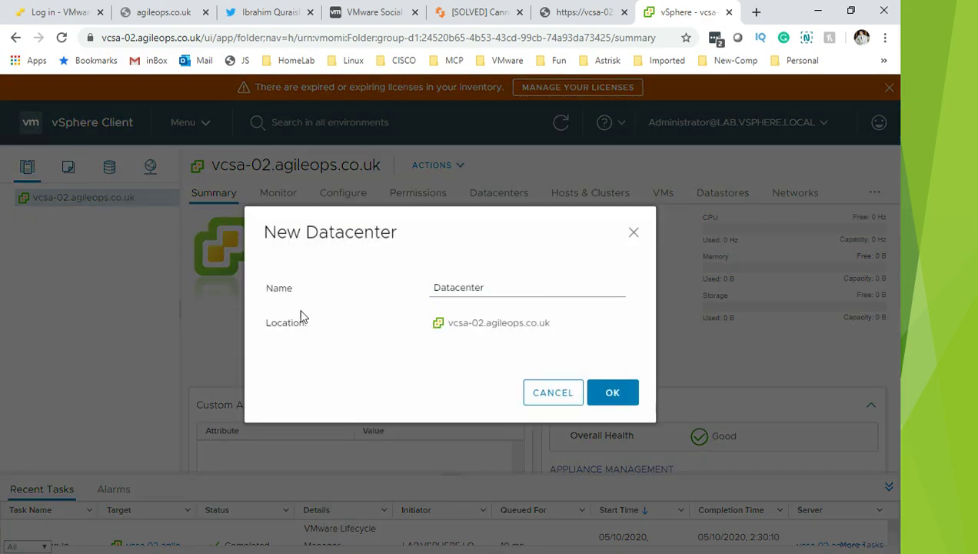
# Name the new datacenter Datacenter-London and confirm with OK
pyautogui.click(437, 286)
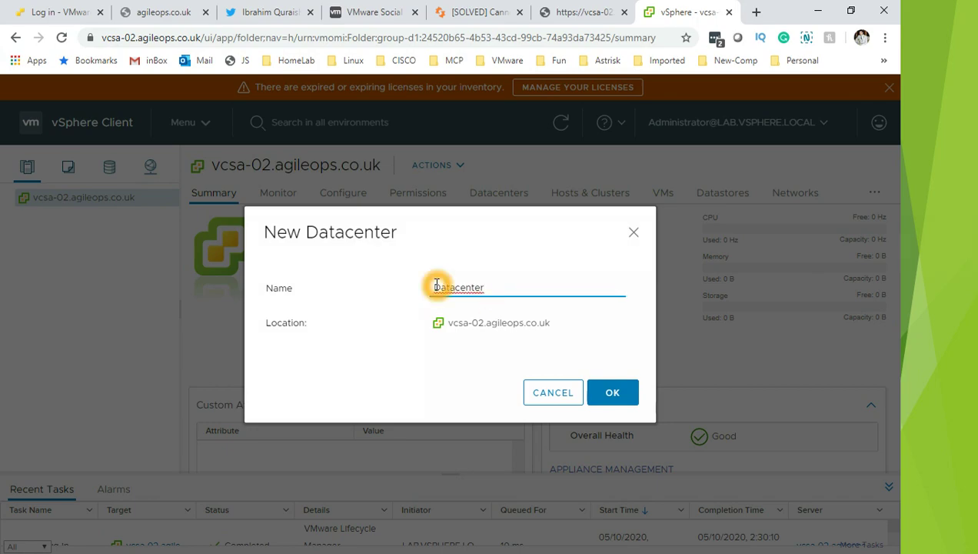
pyautogui.write('AgileOp')
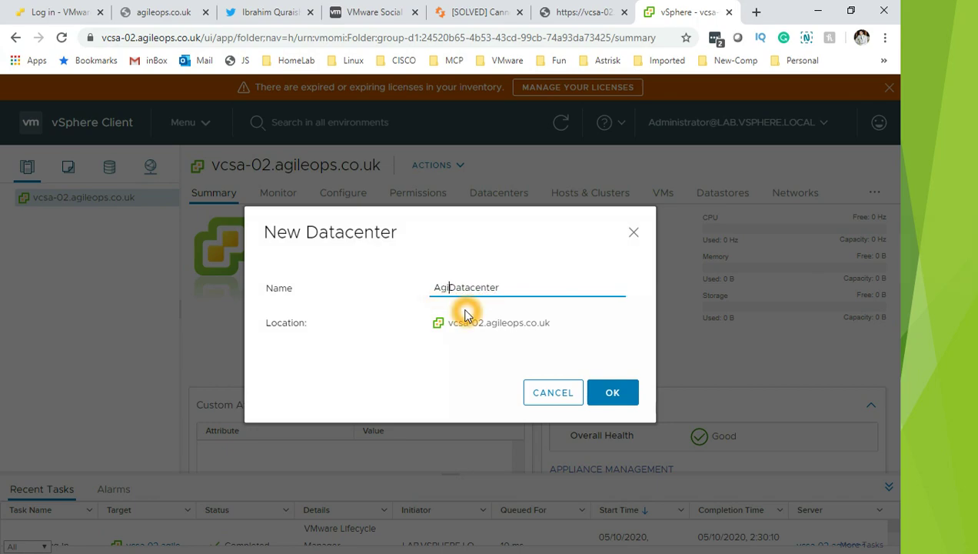
pyautogui.write('s_')
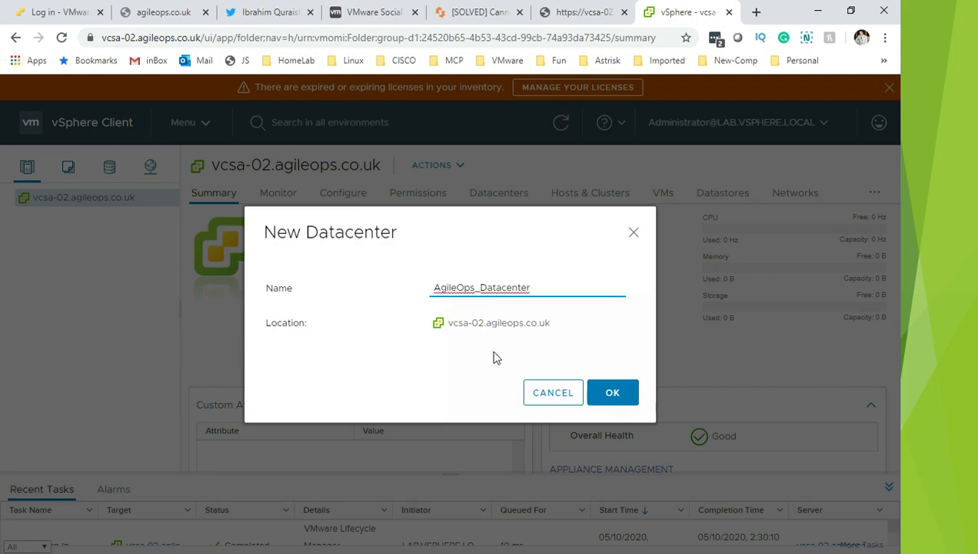
pyautogui.click(455, 327)
pyautogui.click(458, 327)
pyautogui.click(455, 331)
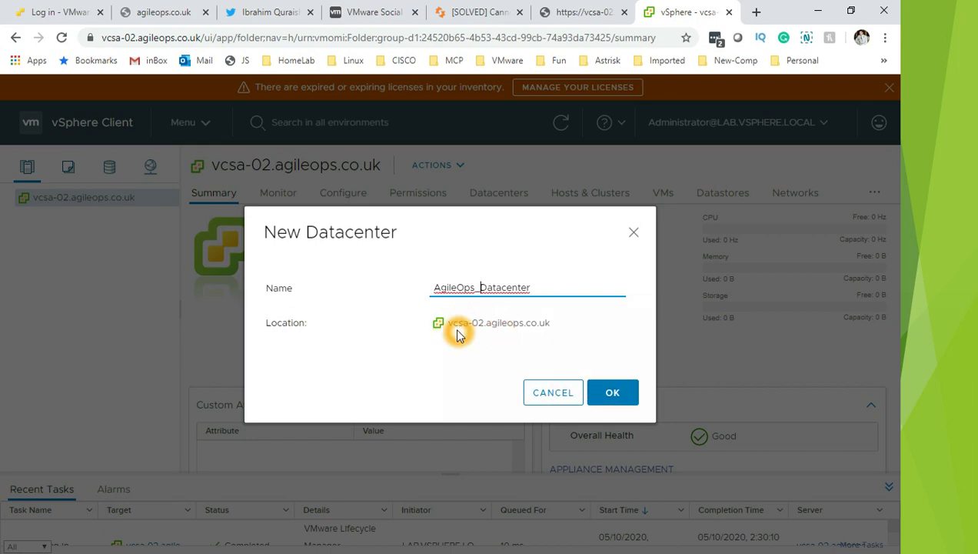
pyautogui.click(474, 332)
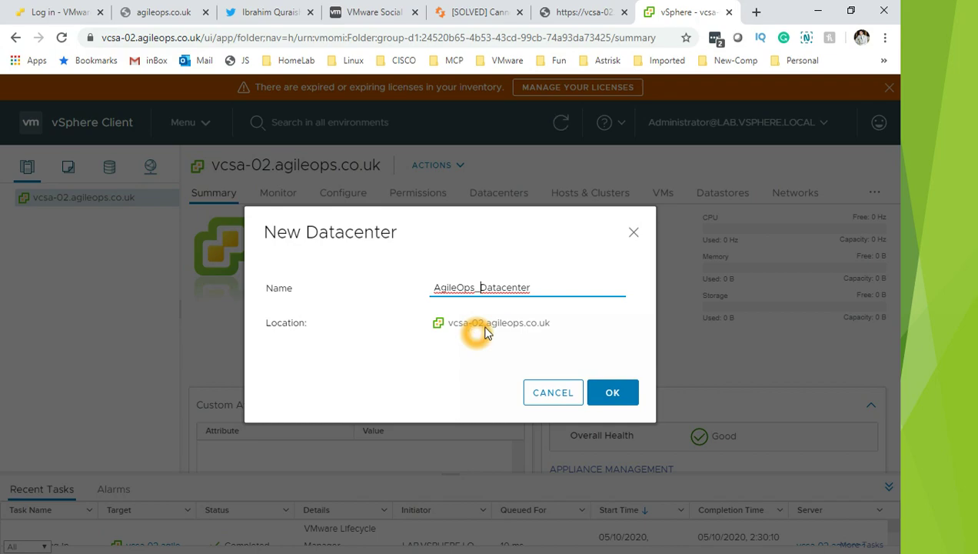
pyautogui.click(519, 324)
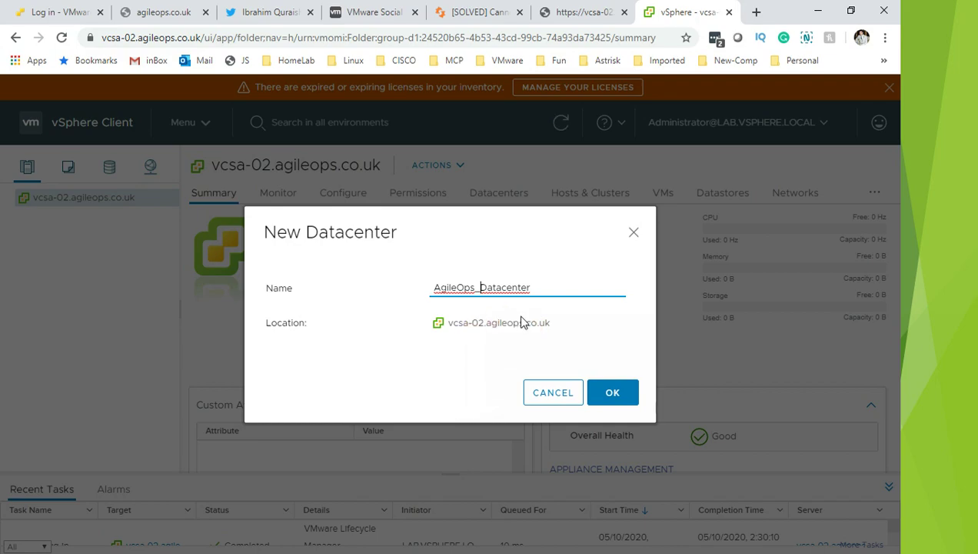
pyautogui.click(529, 306)
pyautogui.press('Left')
pyautogui.press('Left')
pyautogui.press('Left')
pyautogui.press('Left')
pyautogui.press('Left')
pyautogui.press('Left')
pyautogui.press('Left')
pyautogui.press('Left')
pyautogui.press('Left')
pyautogui.press('Left')
pyautogui.press('BackSpace')
pyautogui.press('BackSpace')
pyautogui.press('BackSpace')
pyautogui.press('BackSpace')
pyautogui.press('BackSpace')
pyautogui.press('BackSpace')
pyautogui.press('BackSpace')
pyautogui.press('BackSpace')
pyautogui.press('BackSpace')
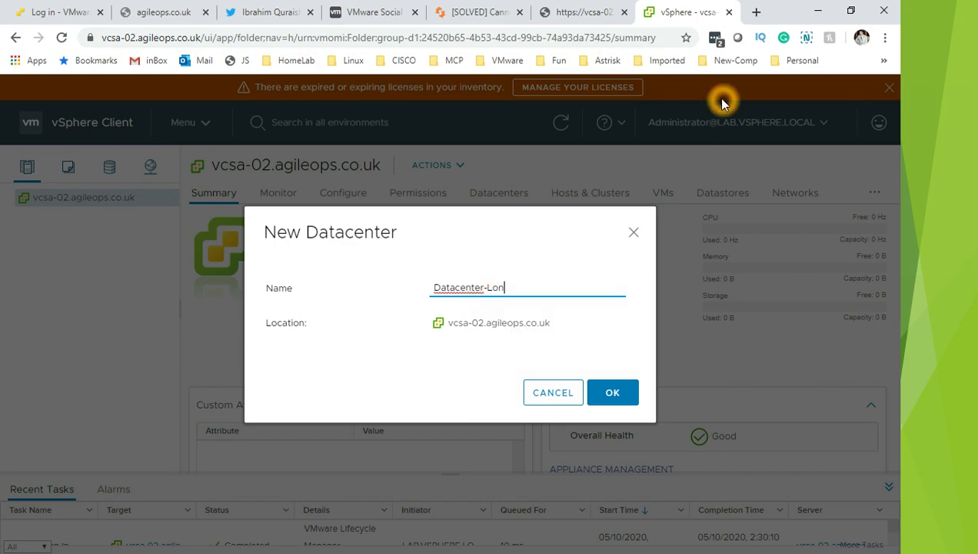
pyautogui.click(632, 399)
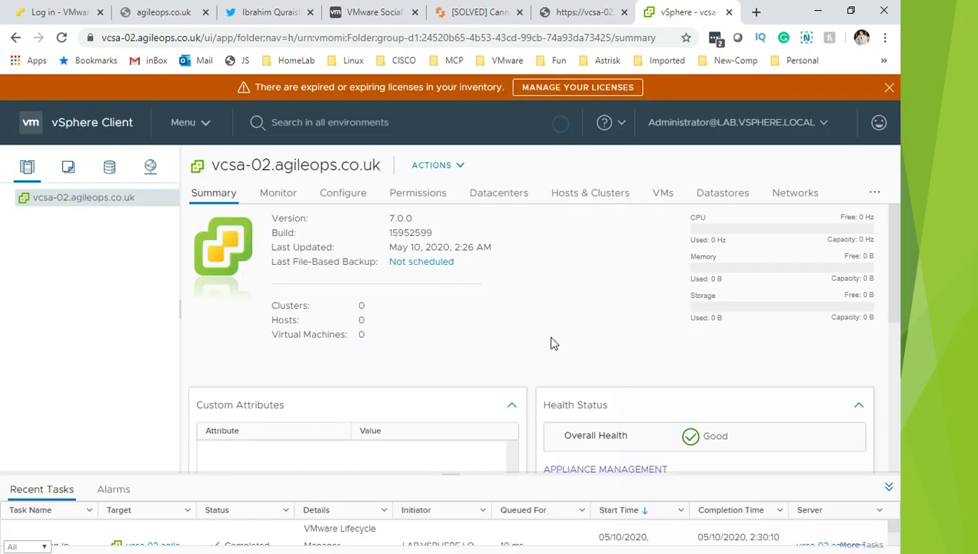
# Create cluster SA-London in Datacenter-London with DRS, HA and vSAN off, then select it
pyautogui.click(23, 215)
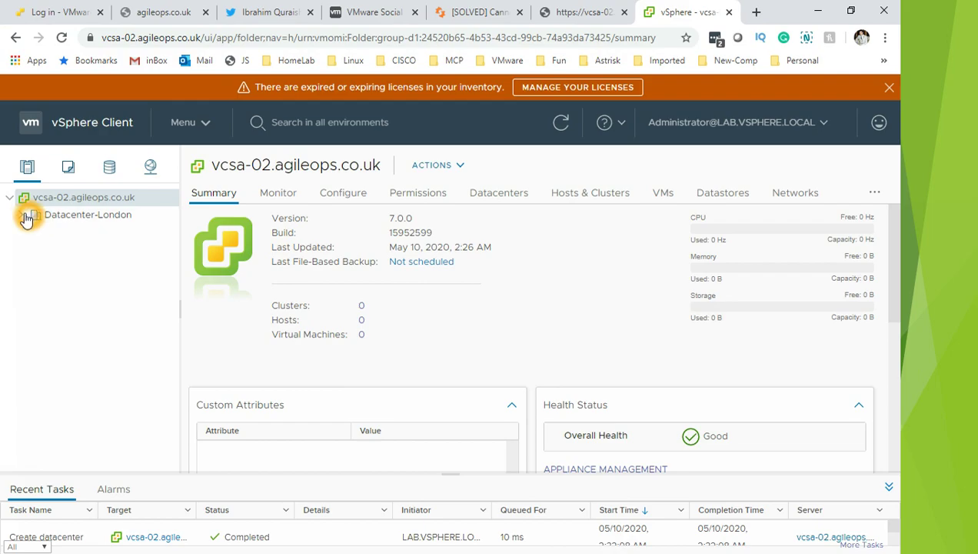
pyautogui.click(77, 222)
pyautogui.rightClick(79, 222)
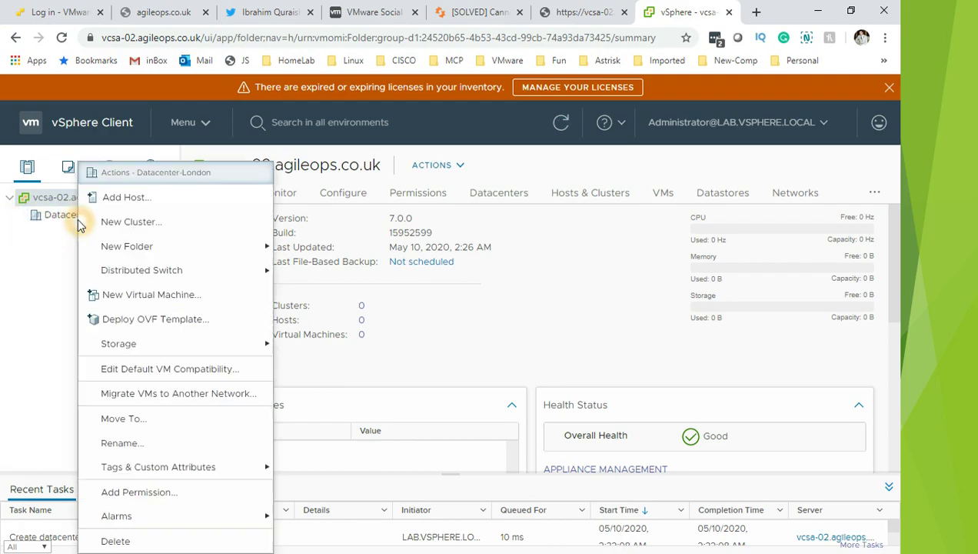
pyautogui.click(135, 230)
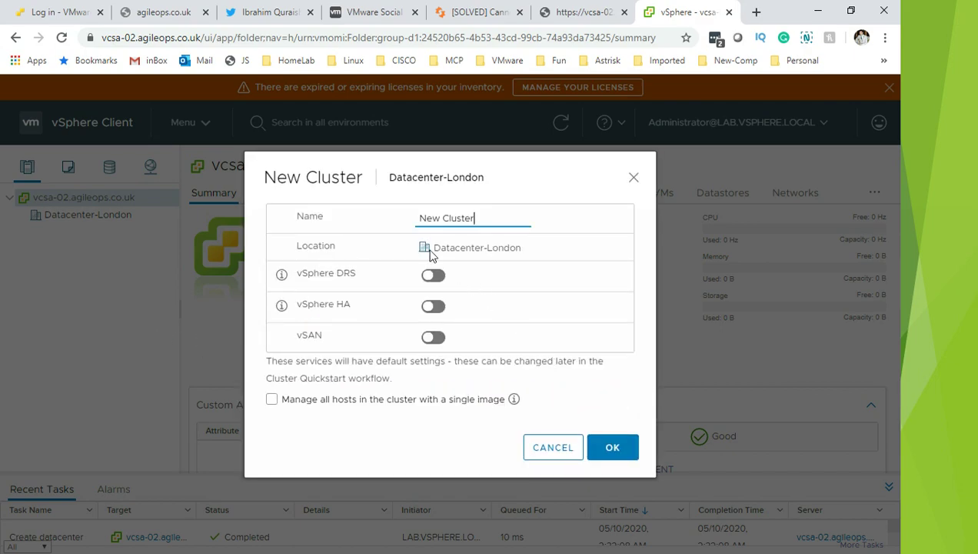
pyautogui.moveTo(477, 218); pyautogui.dragTo(417, 218)
pyautogui.click(531, 307)
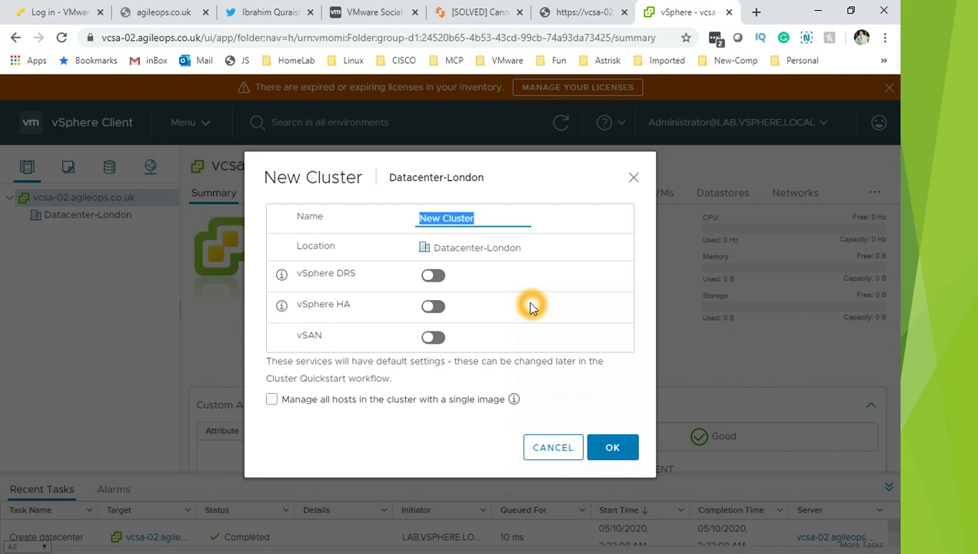
pyautogui.write('SA-London')
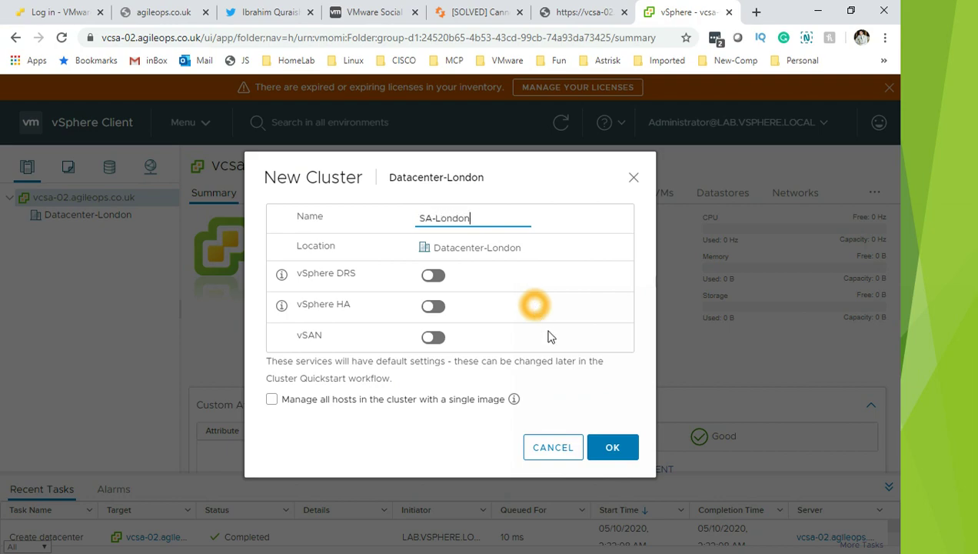
pyautogui.click(615, 449)
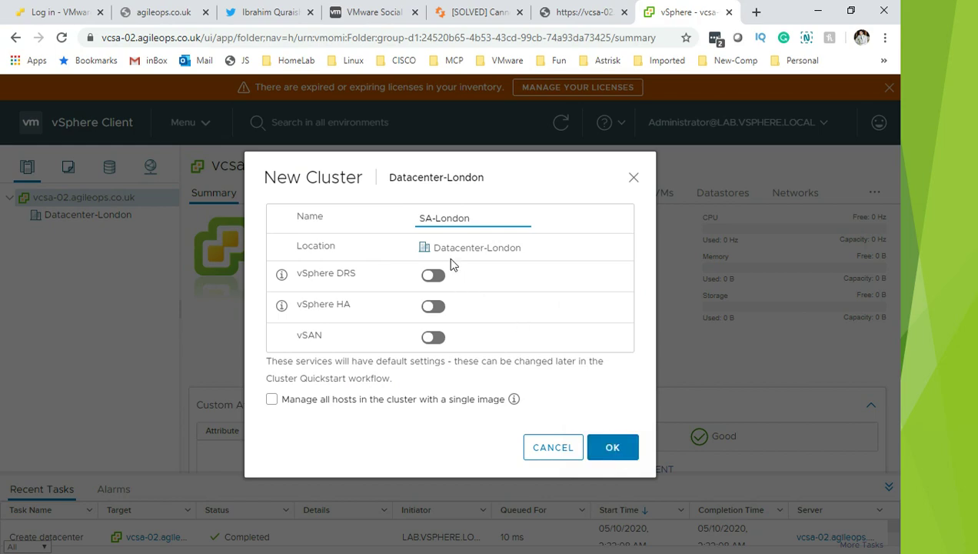
pyautogui.click(614, 448)
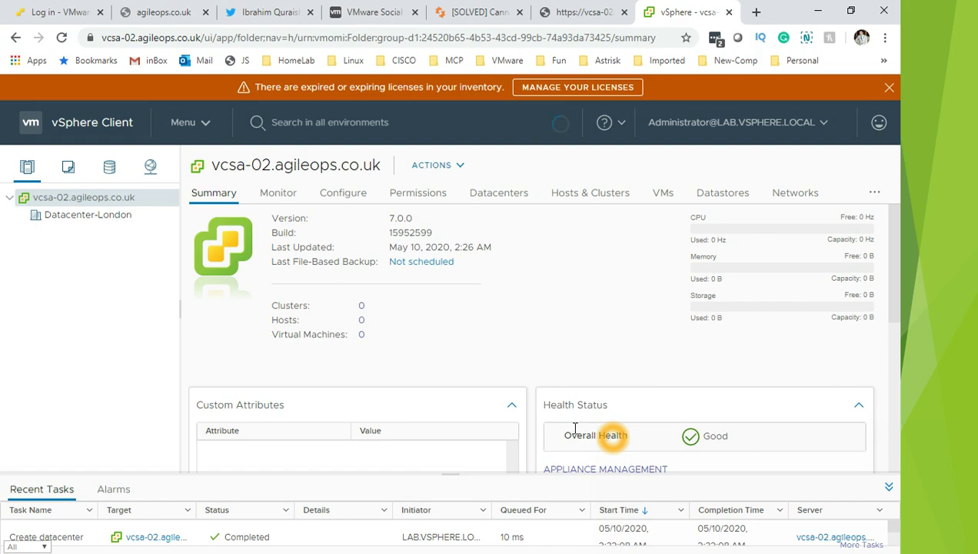
pyautogui.click(110, 244)
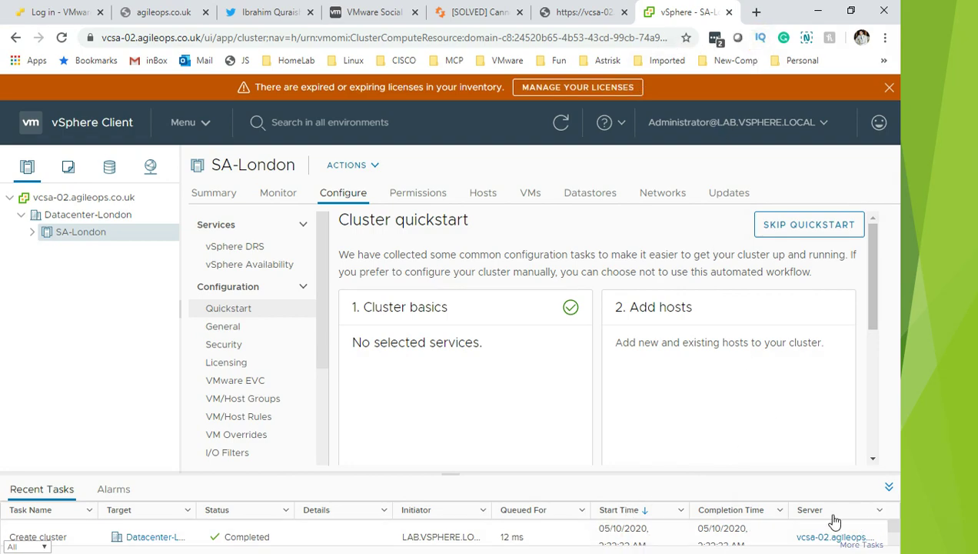
# Enlarge Recent Tasks to verify the datacenter and cluster creation tasks, then return to the agenda slide
pyautogui.click(883, 521)
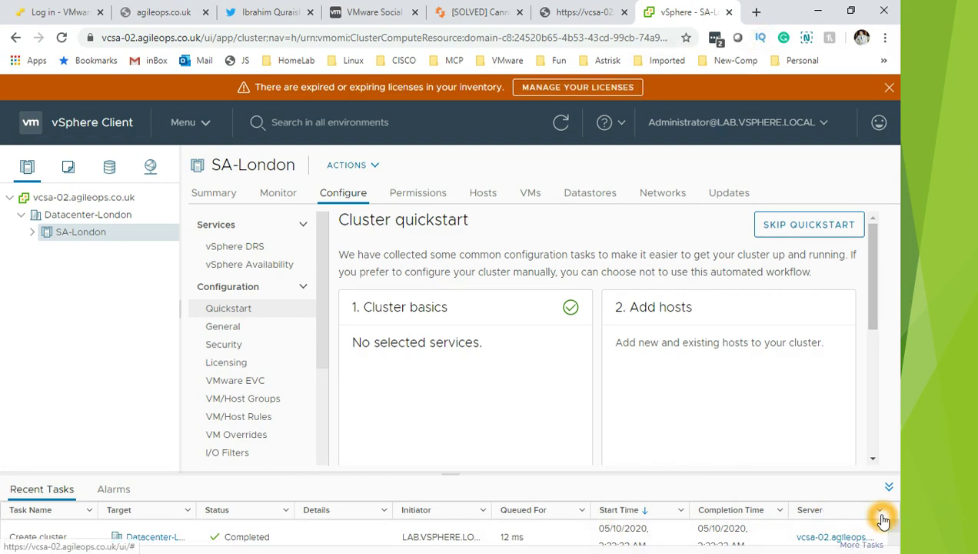
pyautogui.click(451, 481)
pyautogui.moveTo(450, 477); pyautogui.dragTo(452, 373)
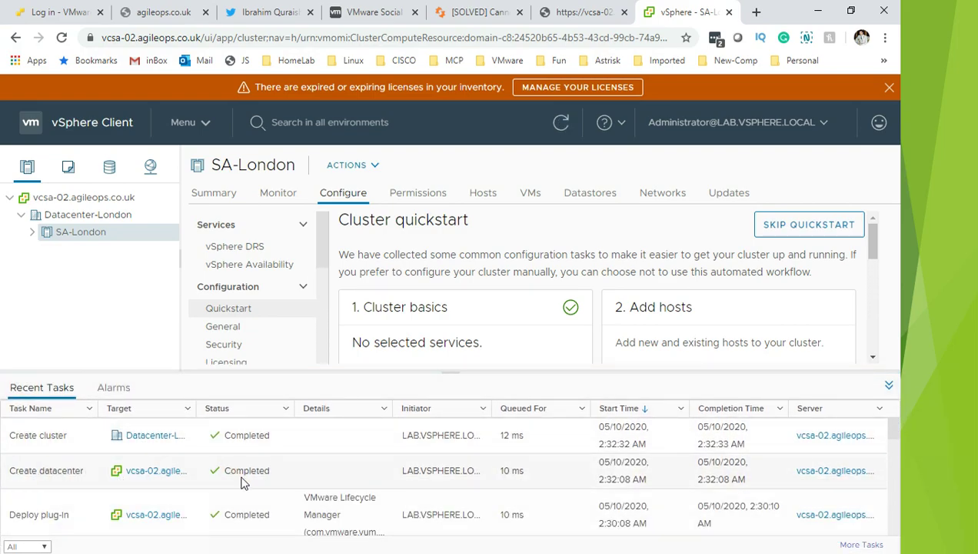
pyautogui.click(50, 441)
pyautogui.rightClick(72, 234)
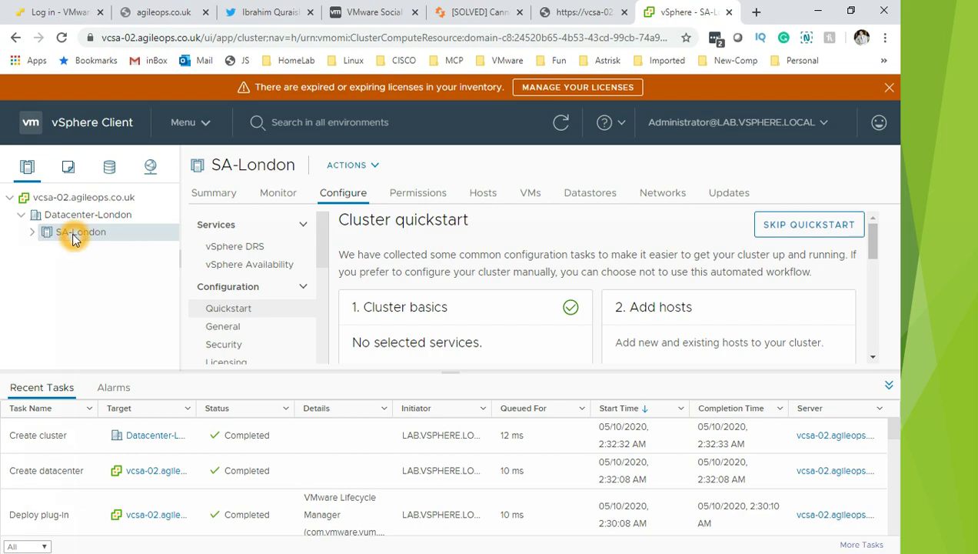
pyautogui.click(950, 261)
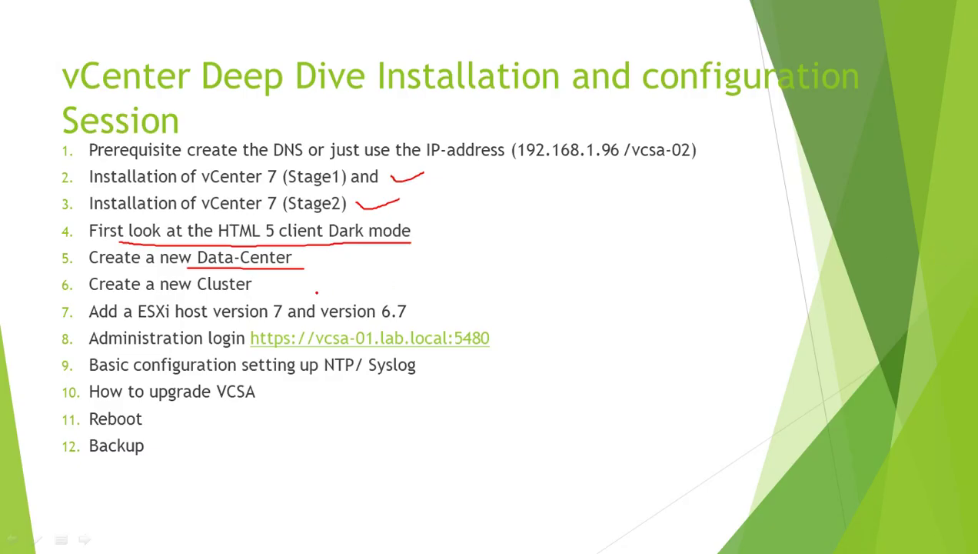
# Underline 'ESXi host', 'version 7' and 'version 6.7' in item 7 in red, then return to vSphere
pyautogui.moveTo(129, 324); pyautogui.dragTo(285, 323)
pyautogui.click(241, 323)
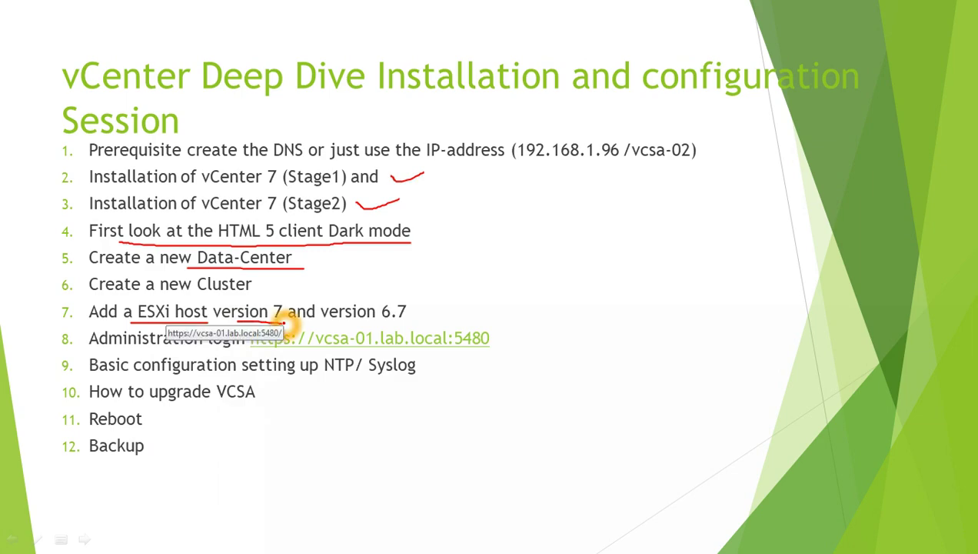
pyautogui.moveTo(350, 316); pyautogui.dragTo(406, 317)
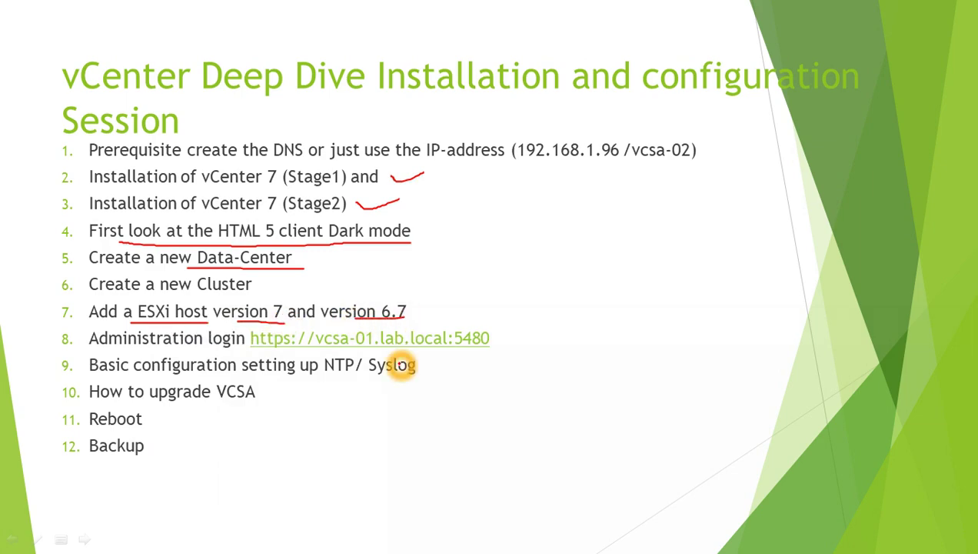
pyautogui.moveTo(232, 321); pyautogui.dragTo(295, 323)
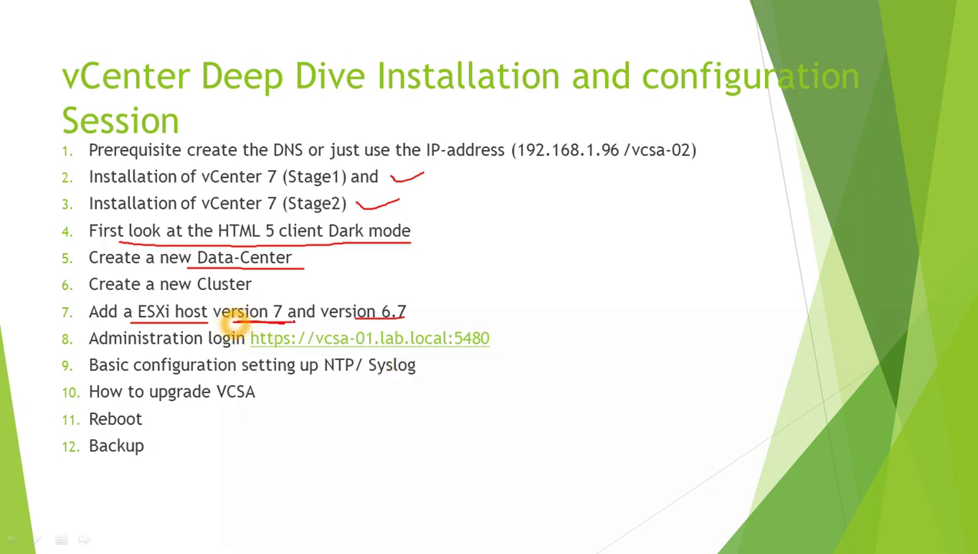
pyautogui.click(353, 366)
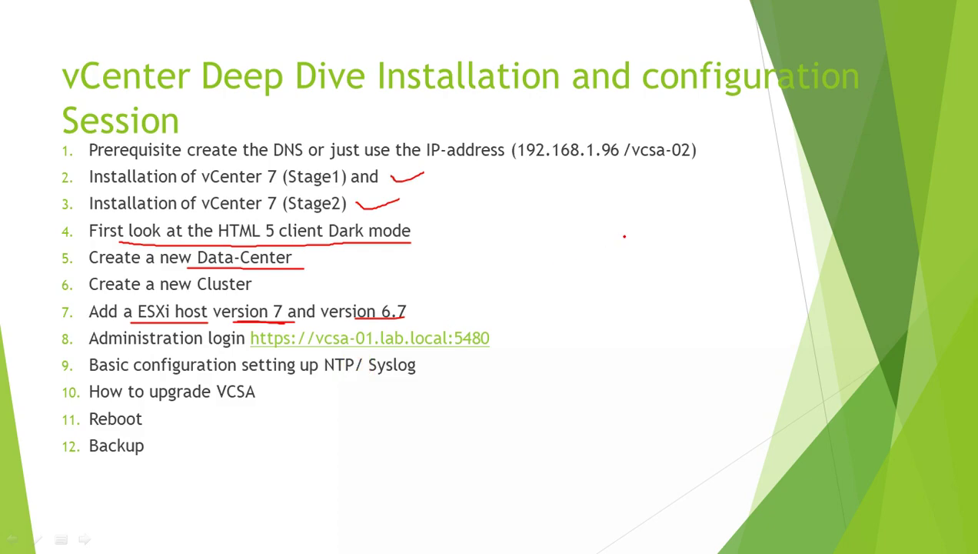
pyautogui.click(521, 250)
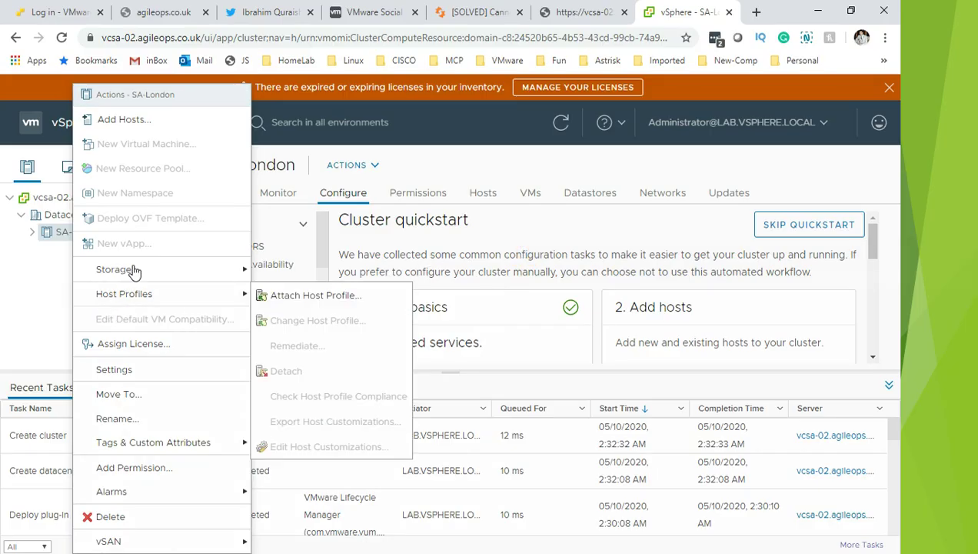
# Add host esx-01.agileops.co.uk to SA-London with username root and its password, then click NEXT
pyautogui.click(131, 129)
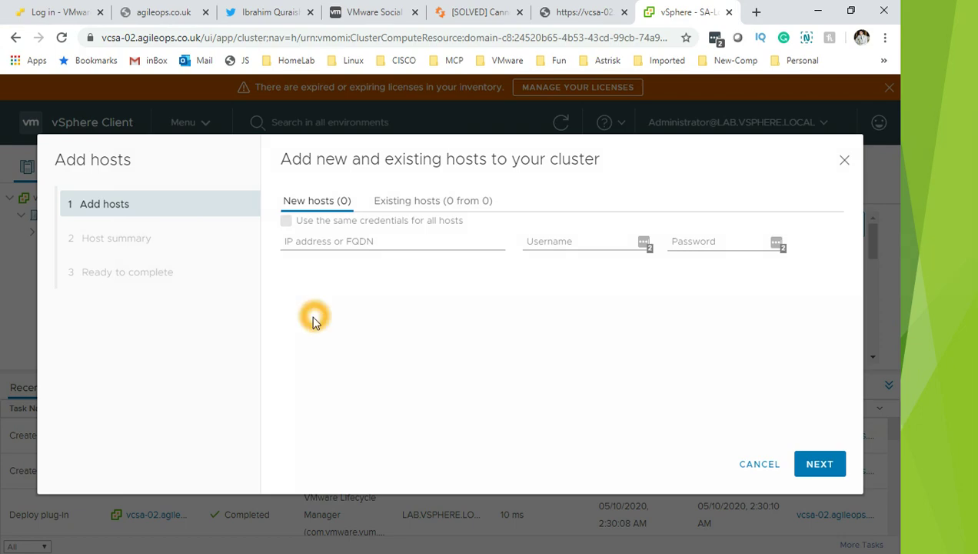
pyautogui.click(356, 241)
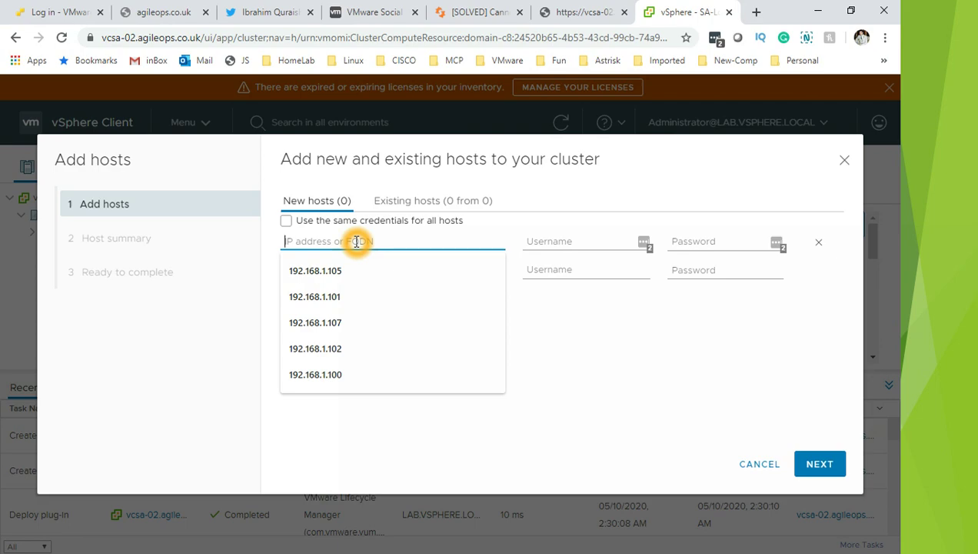
pyautogui.write('v')
pyautogui.write('c')
pyautogui.press('BackSpace')
pyautogui.press('BackSpace')
pyautogui.write('esx-01.agileops.co.uk')
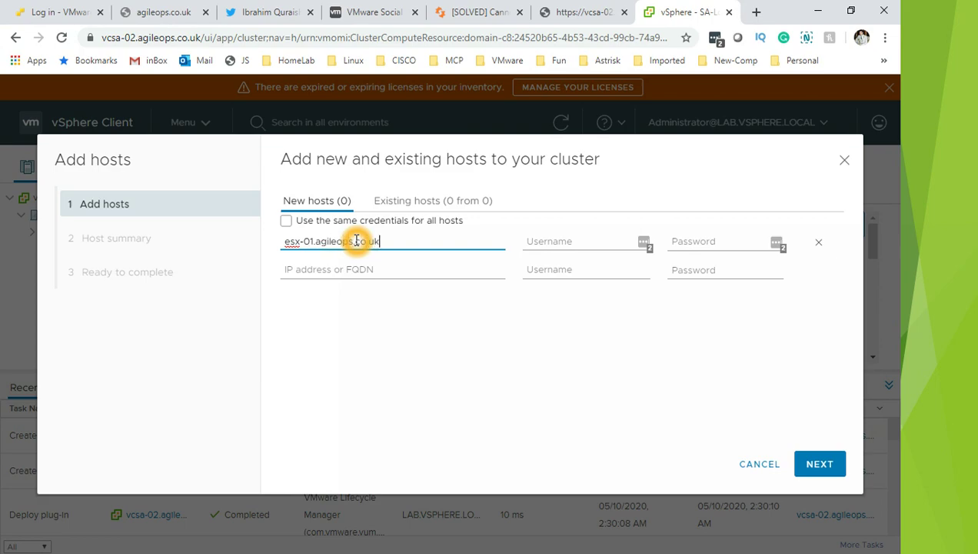
pyautogui.click(586, 247)
pyautogui.write('root')
pyautogui.press('Tab')
pyautogui.write('V')
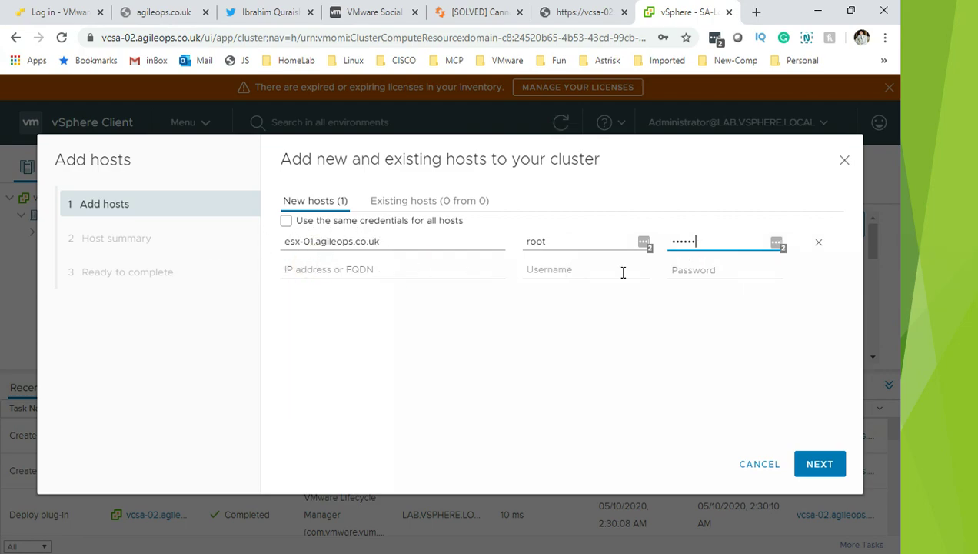
pyautogui.click(288, 223)
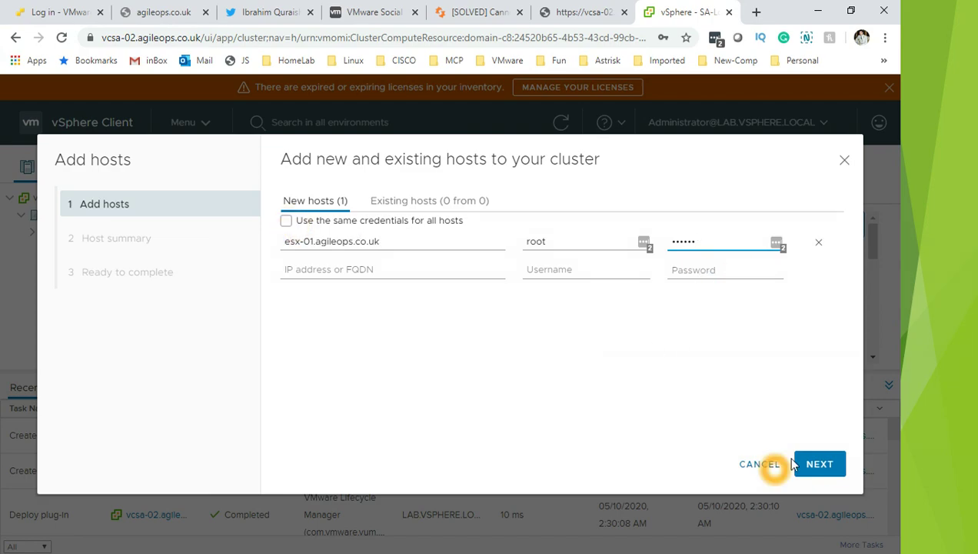
pyautogui.click(825, 463)
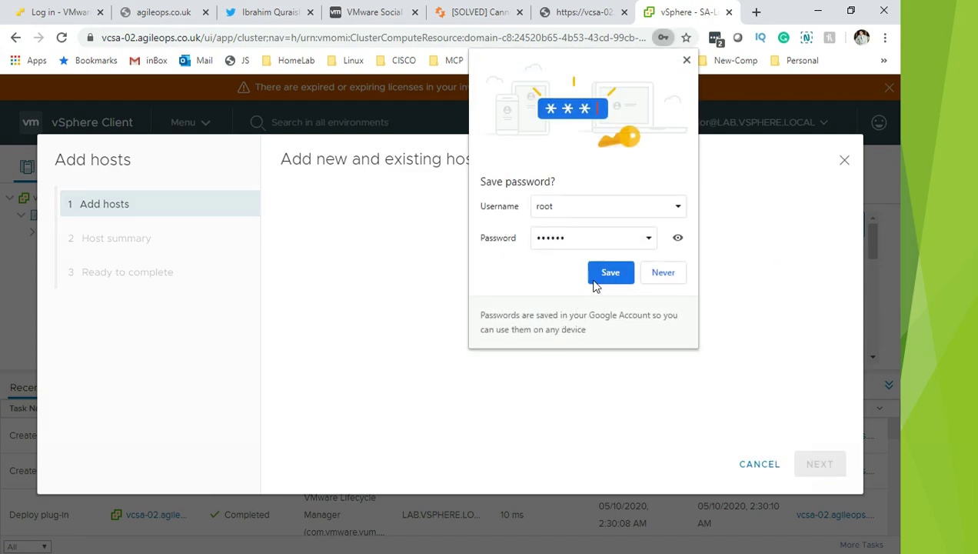
# Dismiss the browser's save-password prompt and test logging in to the esx-01 host directly
pyautogui.click(616, 281)
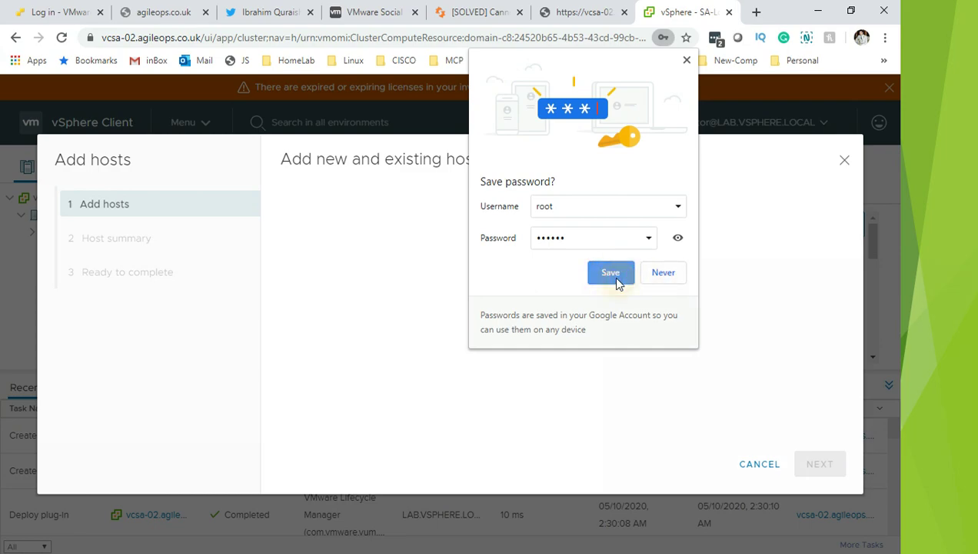
pyautogui.click(655, 282)
pyautogui.click(162, 304)
pyautogui.click(390, 344)
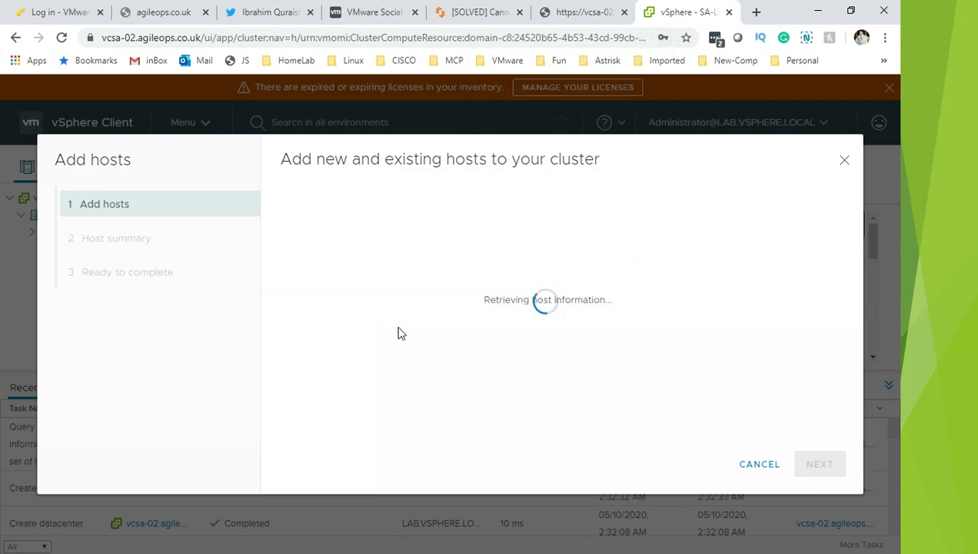
pyautogui.click(517, 354)
pyautogui.click(391, 338)
pyautogui.click(412, 332)
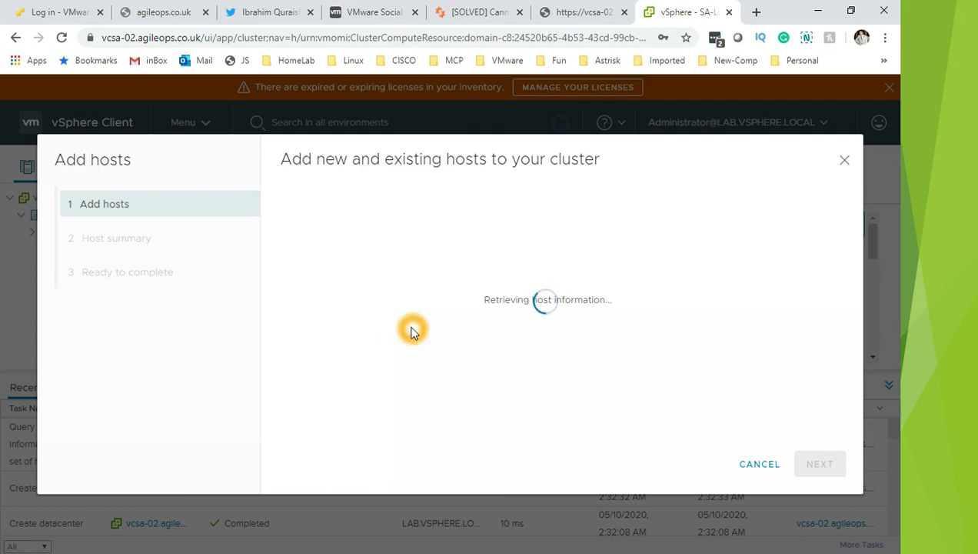
pyautogui.click(50, 11)
pyautogui.click(209, 386)
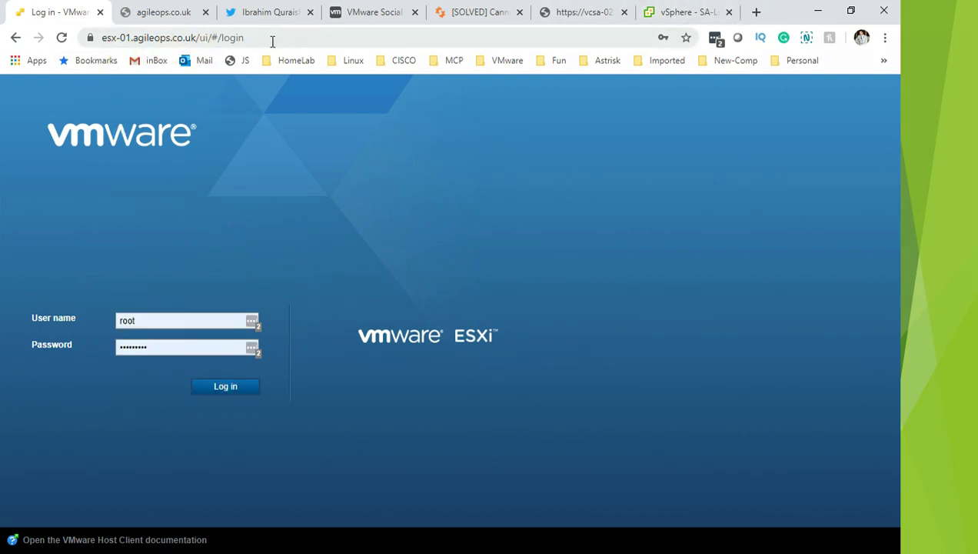
# Back in the Add hosts wizard, tick esx-01 in the Security Alert and accept its thumbprint
pyautogui.click(681, 11)
pyautogui.moveTo(681, 12); pyautogui.dragTo(164, 24)
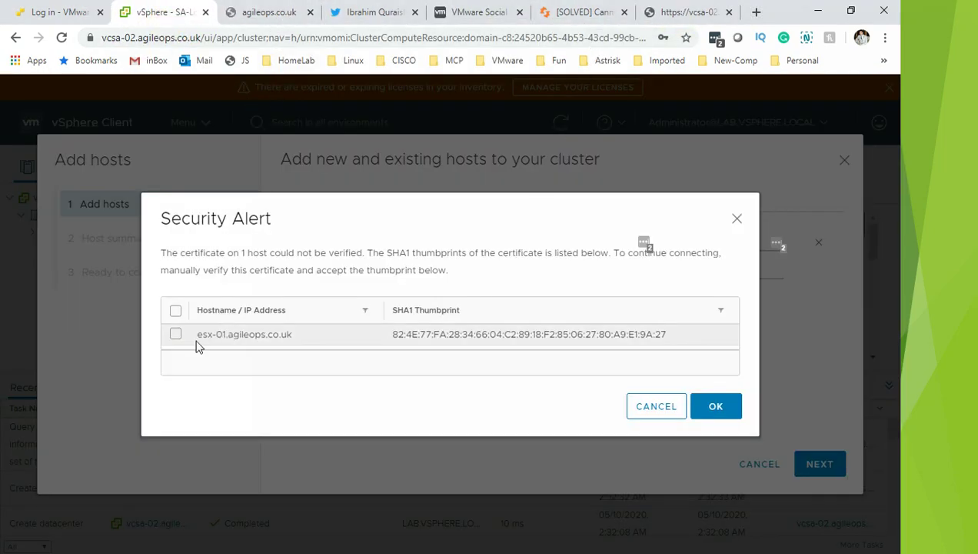
pyautogui.click(196, 211)
pyautogui.click(175, 333)
pyautogui.click(403, 316)
pyautogui.click(703, 404)
# Retry accepting the thumbprint, then cancel the alert after 'Login failed' appears
pyautogui.click(645, 472)
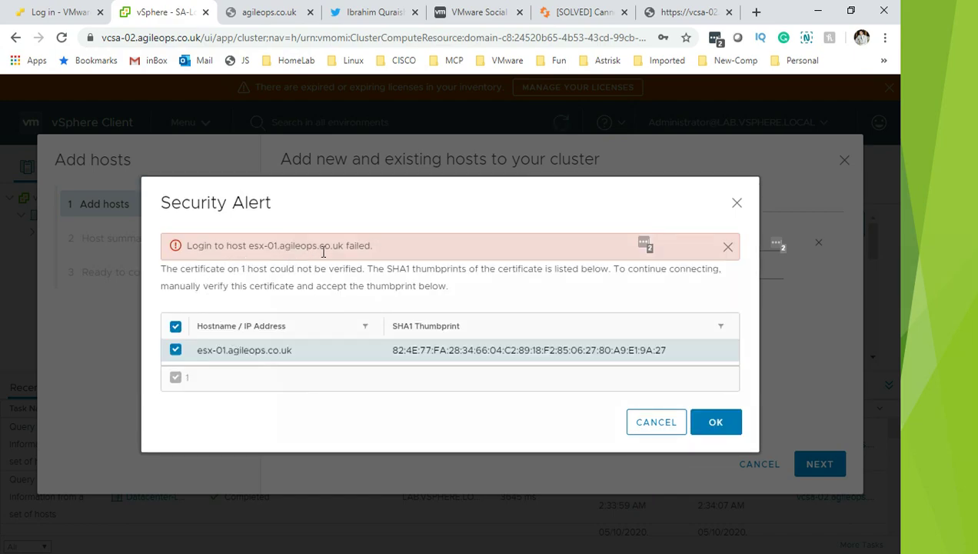
pyautogui.click(393, 254)
pyautogui.click(393, 257)
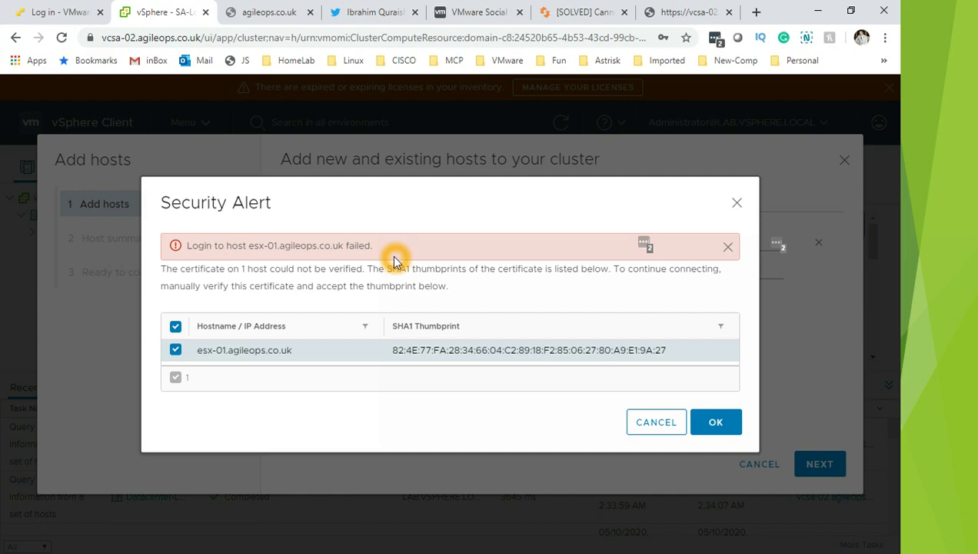
pyautogui.click(249, 270)
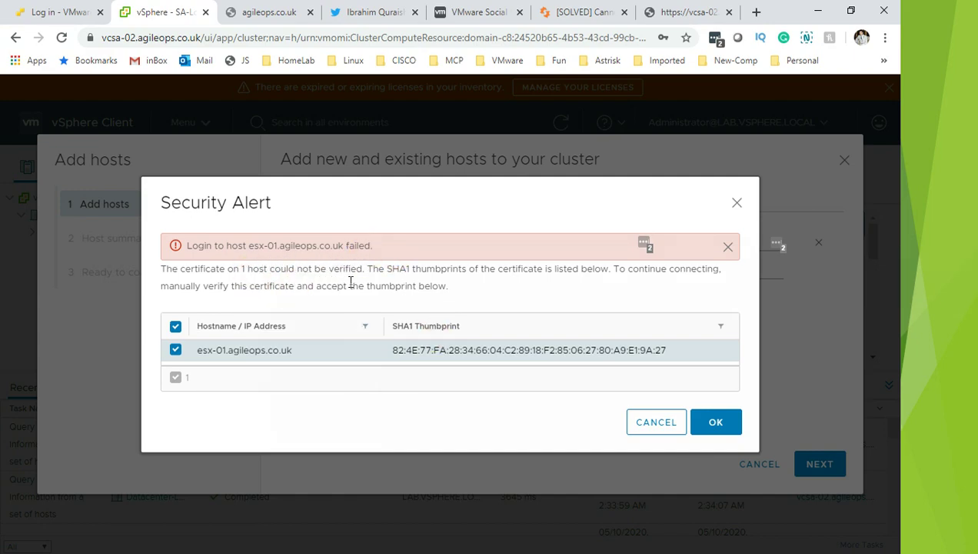
pyautogui.click(708, 426)
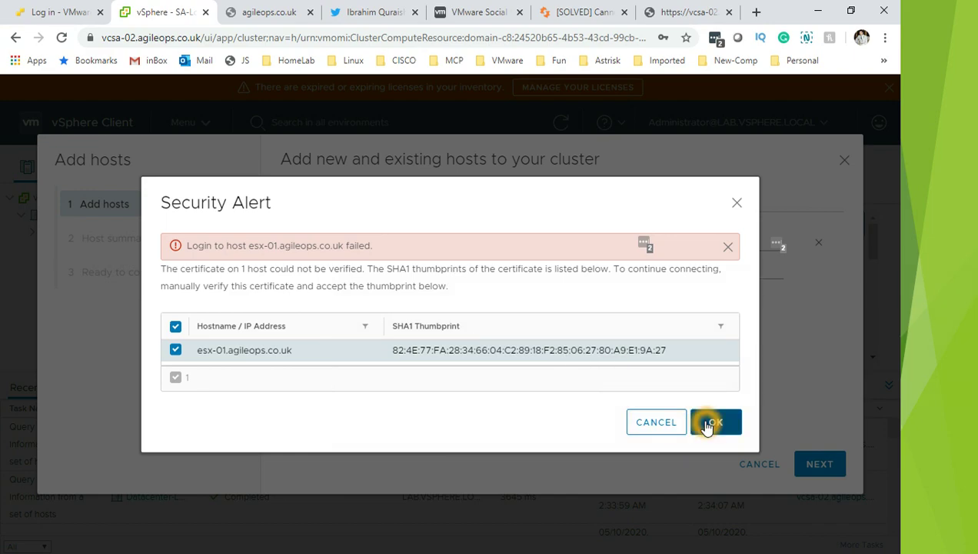
pyautogui.click(682, 425)
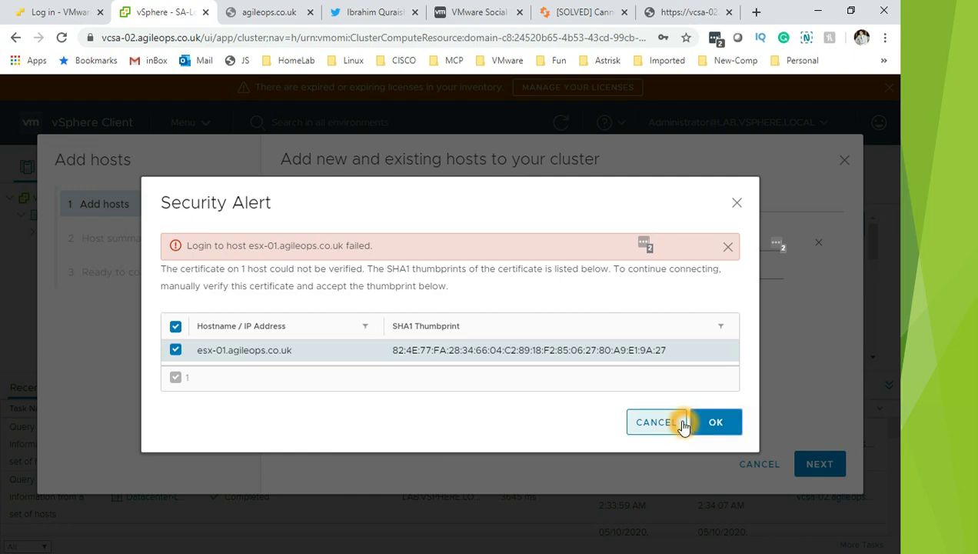
# Clear and re-enter esx-01's root password, continue, and trust its certificate thumbprint
pyautogui.moveTo(769, 241); pyautogui.dragTo(646, 241)
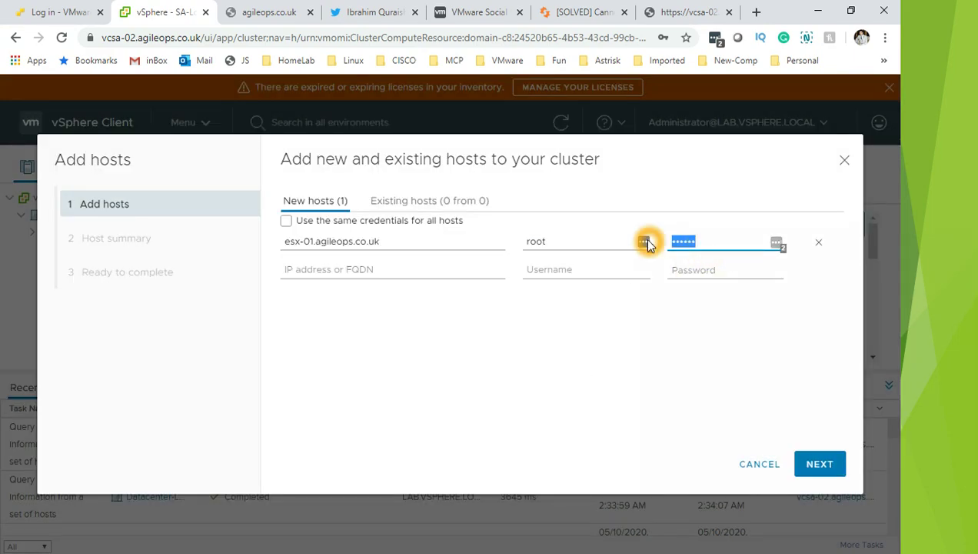
pyautogui.press('BackSpace')
pyautogui.click(645, 242)
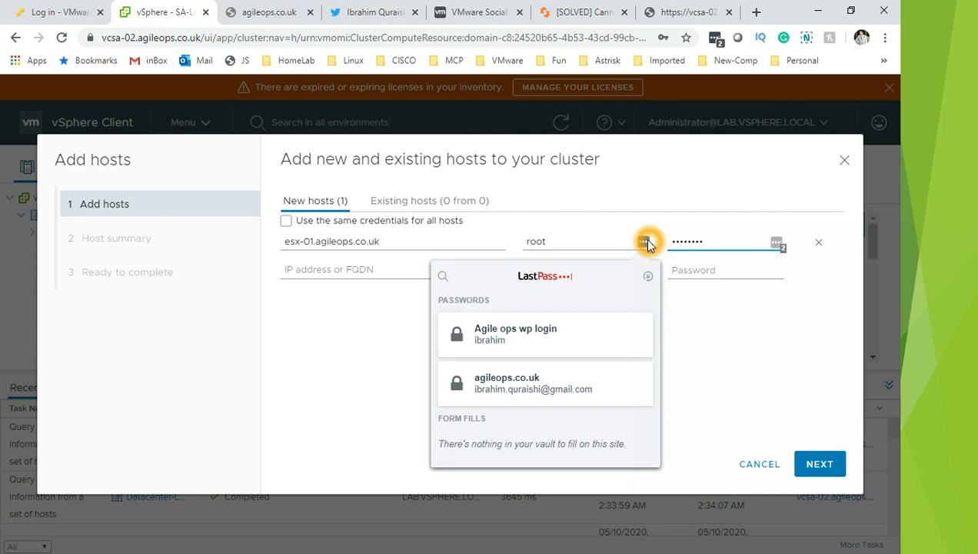
pyautogui.click(720, 315)
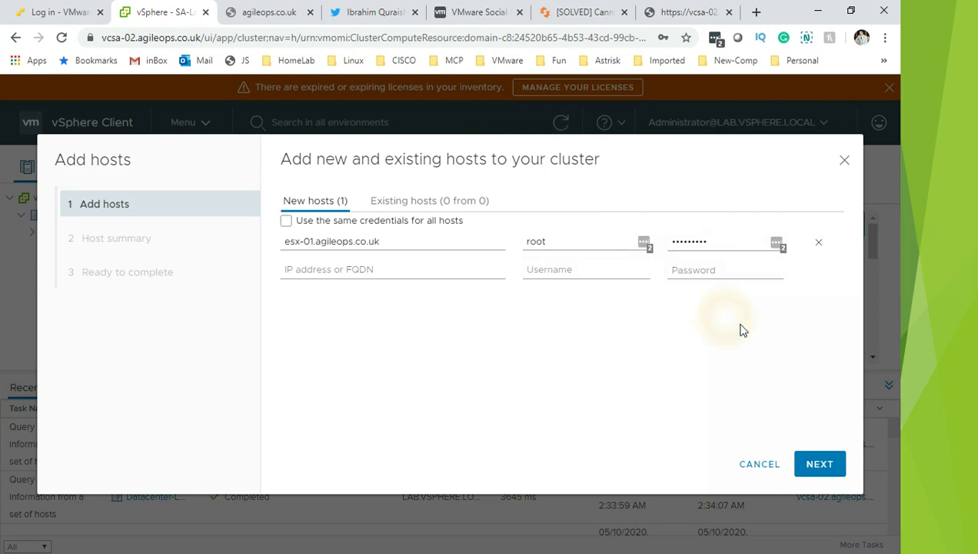
pyautogui.click(823, 466)
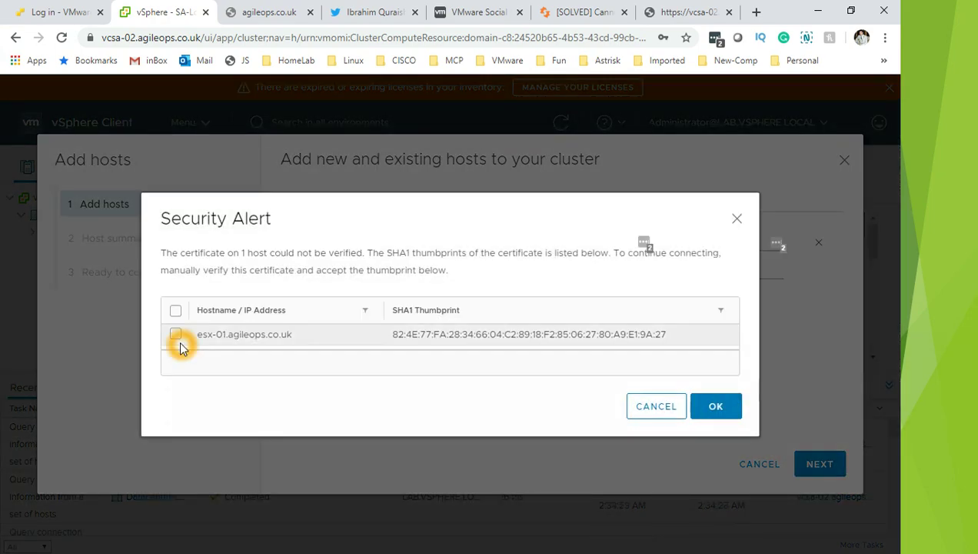
pyautogui.click(176, 335)
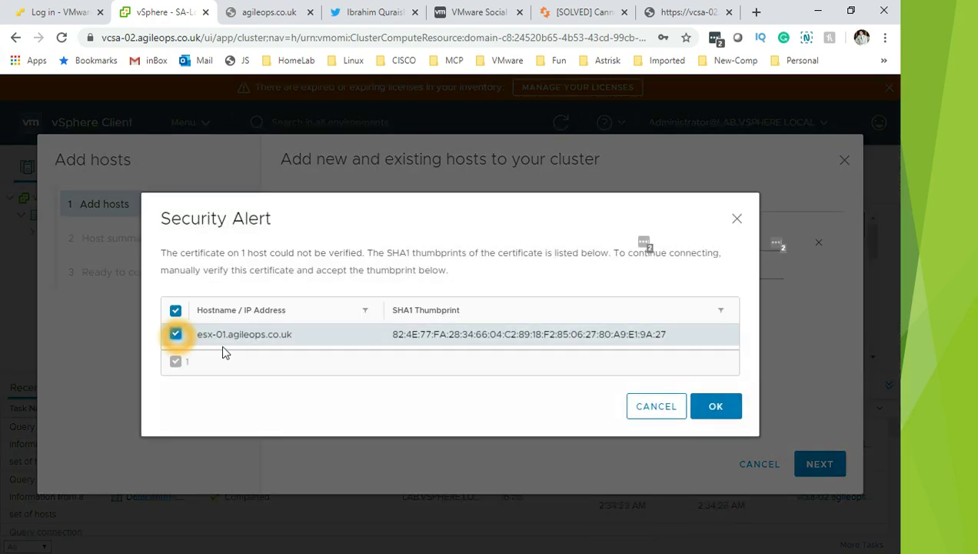
pyautogui.click(715, 409)
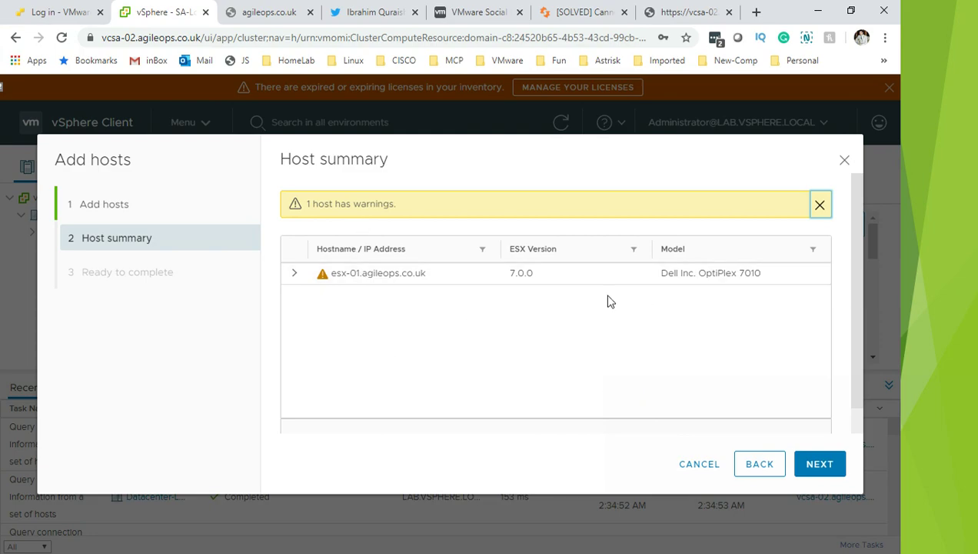
# Expand esx-01's row in Host summary to check its host details
pyautogui.click(294, 273)
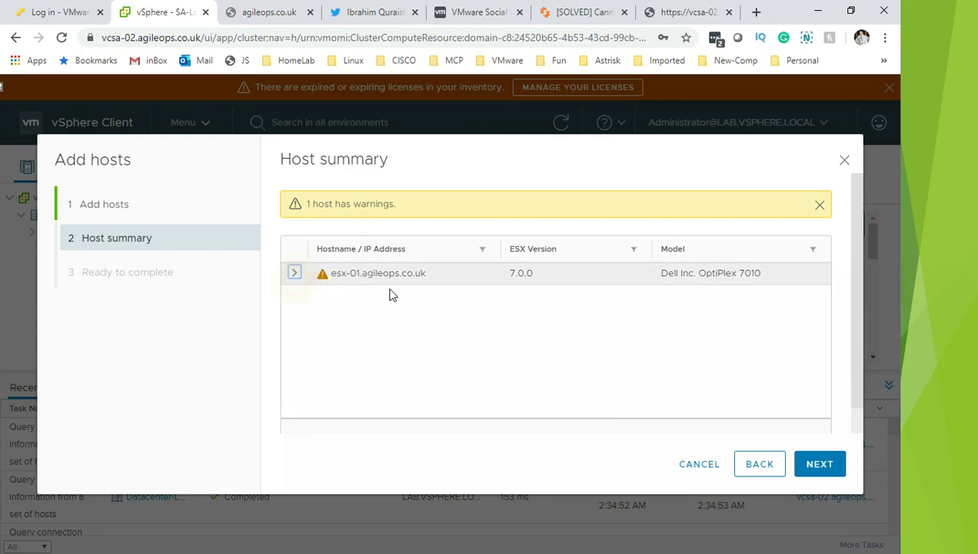
pyautogui.click(674, 283)
pyautogui.click(684, 281)
pyautogui.click(694, 282)
pyautogui.click(737, 275)
pyautogui.click(750, 279)
pyautogui.click(401, 495)
pyautogui.click(594, 256)
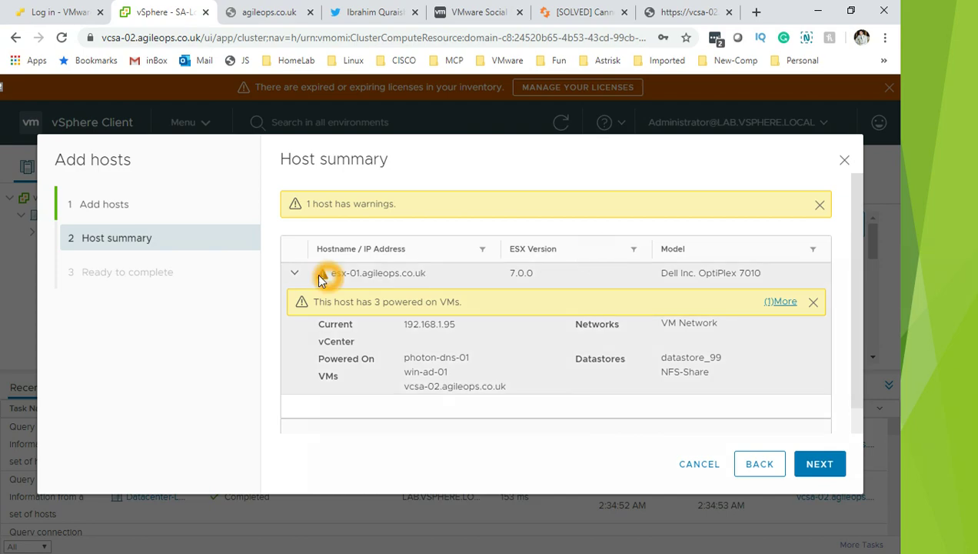
pyautogui.click(829, 473)
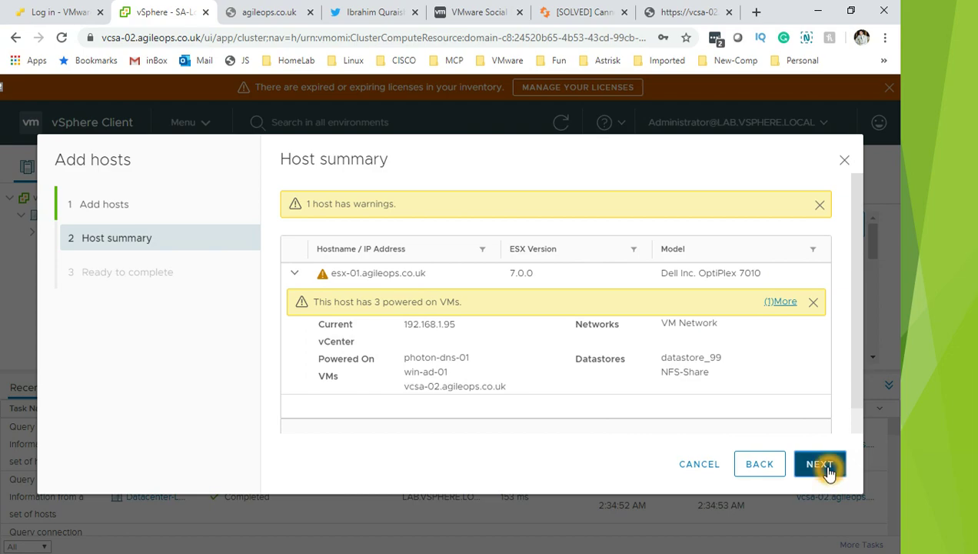
# Point out the powered-on VMs vcsa-02, win-ad-01 and photon-dns-01, then continue to Review and finish
pyautogui.click(403, 392)
pyautogui.moveTo(403, 392); pyautogui.dragTo(497, 391)
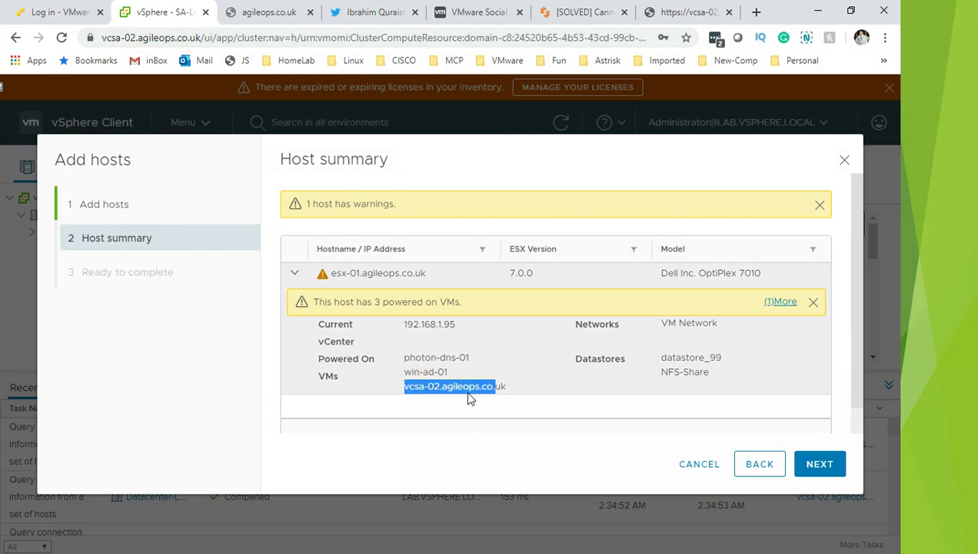
pyautogui.moveTo(403, 373); pyautogui.dragTo(451, 377)
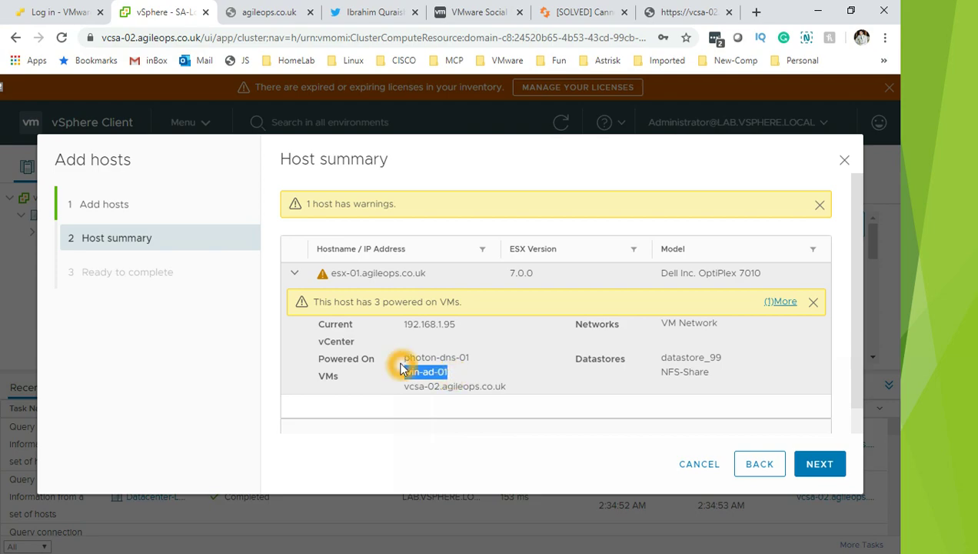
pyautogui.moveTo(403, 359); pyautogui.dragTo(485, 368)
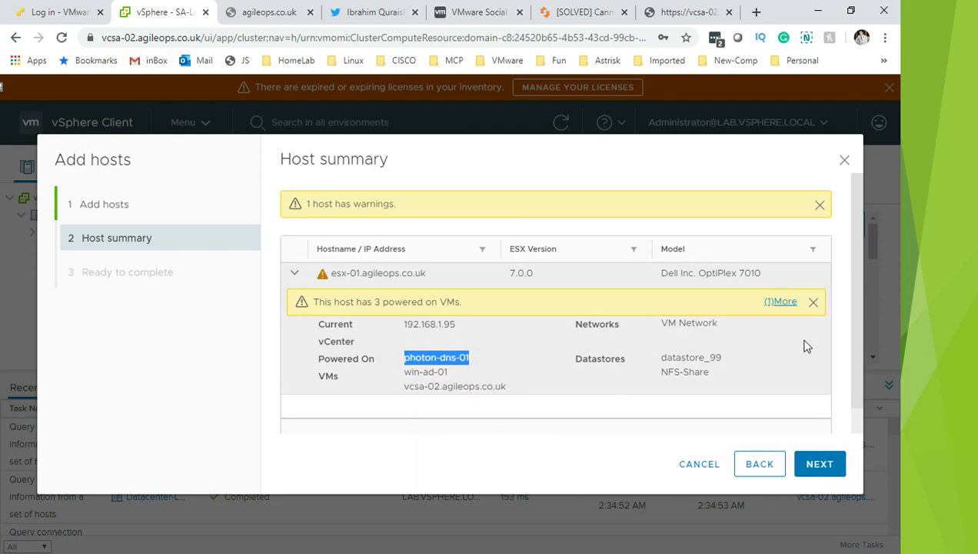
pyautogui.click(832, 474)
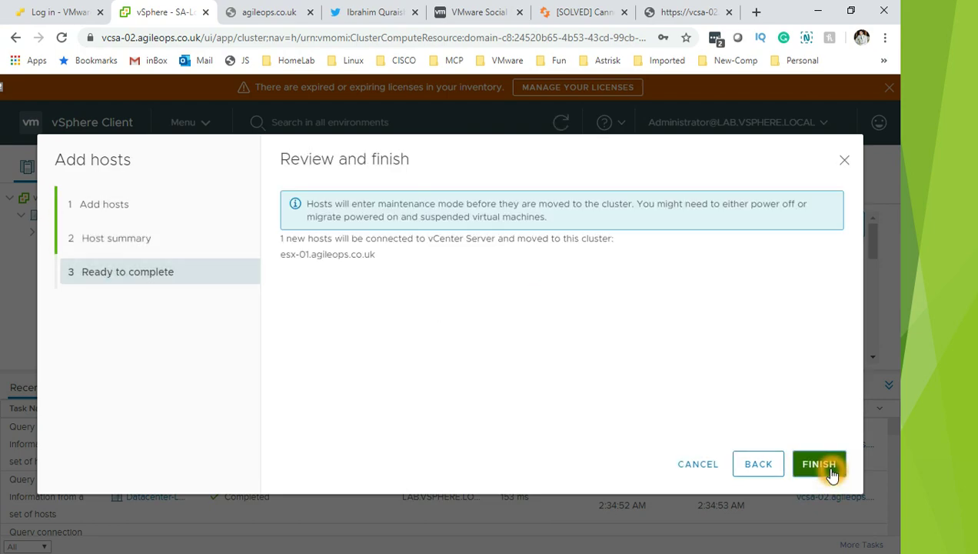
# Finish adding esx-01 to cluster SA-London and watch its add-host tasks start in Recent Tasks
pyautogui.click(832, 474)
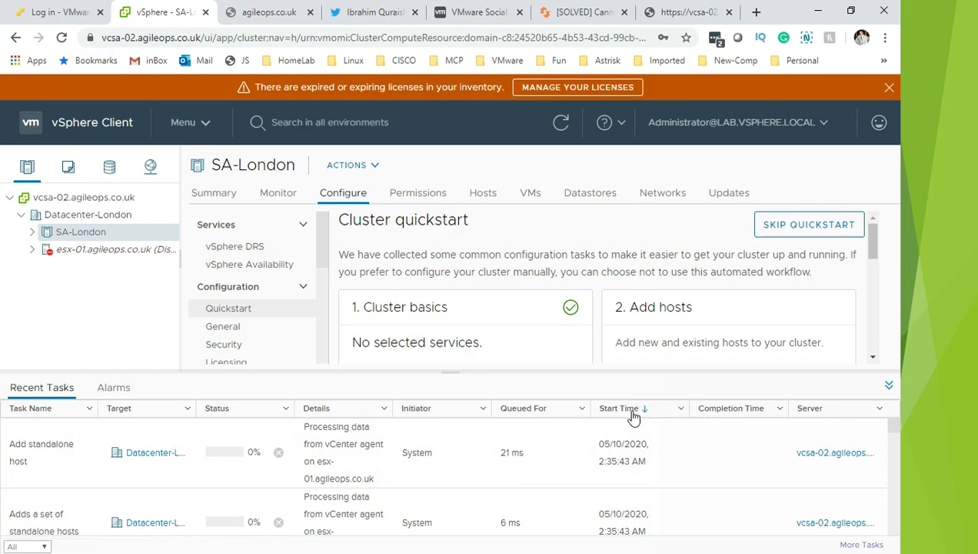
pyautogui.moveTo(559, 423)
pyautogui.mouseDown()
pyautogui.moveTo(521, 414)
pyautogui.moveTo(687, 224)
pyautogui.moveTo(976, 154)
pyautogui.mouseUp()
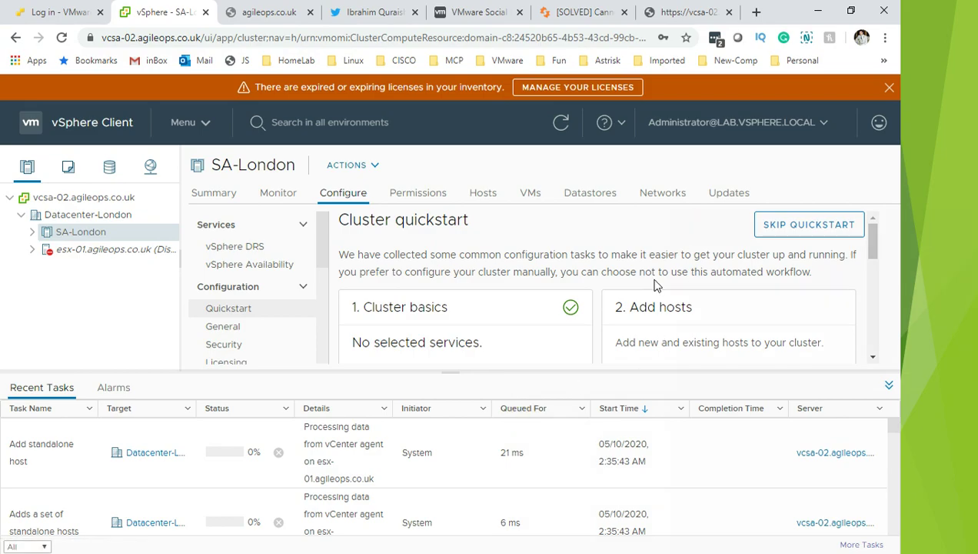
# Return to the PowerPoint slideshow and advance to reveal the first prerequisite item
pyautogui.click(969, 260)
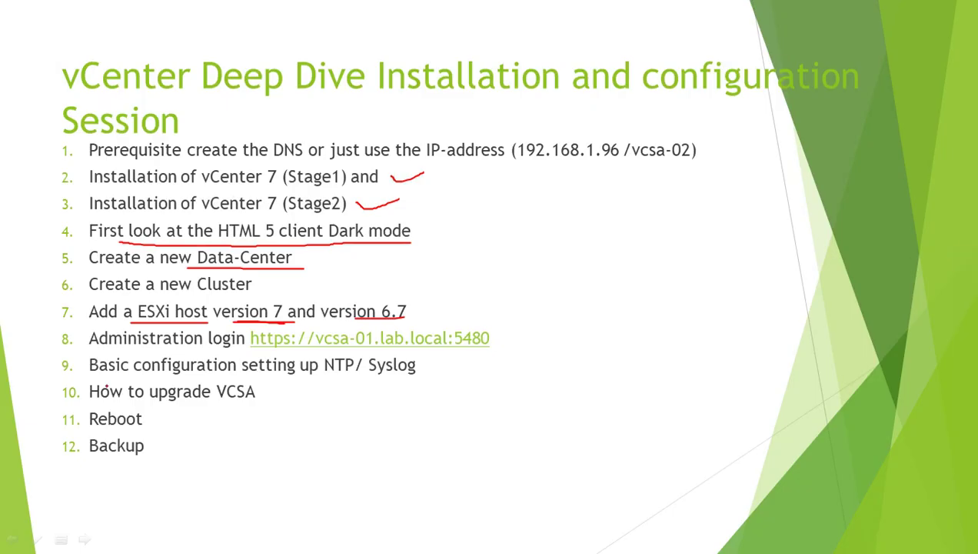
pyautogui.click(105, 336)
pyautogui.click(346, 336)
pyautogui.click(429, 422)
pyautogui.click(467, 427)
pyautogui.click(492, 460)
pyautogui.click(503, 457)
pyautogui.click(414, 441)
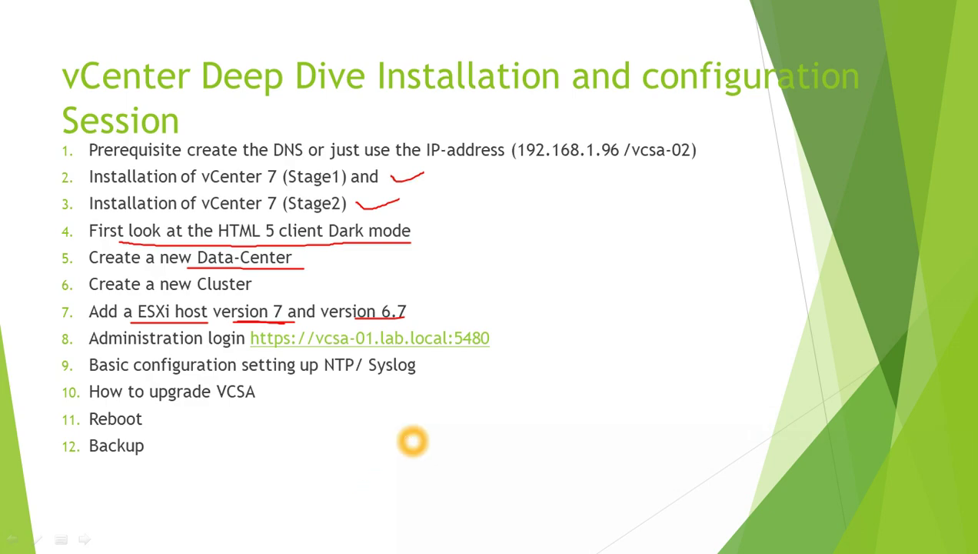
pyautogui.click(413, 438)
pyautogui.click(415, 439)
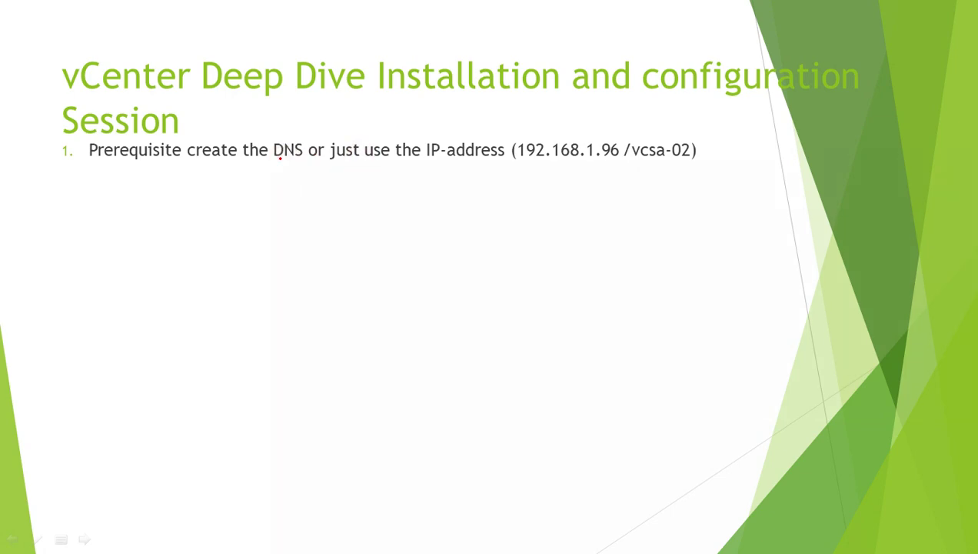
# Underline 'DNS or just' and the IP address 192.168.1.96 in red ink
pyautogui.moveTo(279, 158); pyautogui.dragTo(350, 158)
pyautogui.click(527, 155)
pyautogui.moveTo(521, 156); pyautogui.dragTo(618, 156)
pyautogui.click(593, 160)
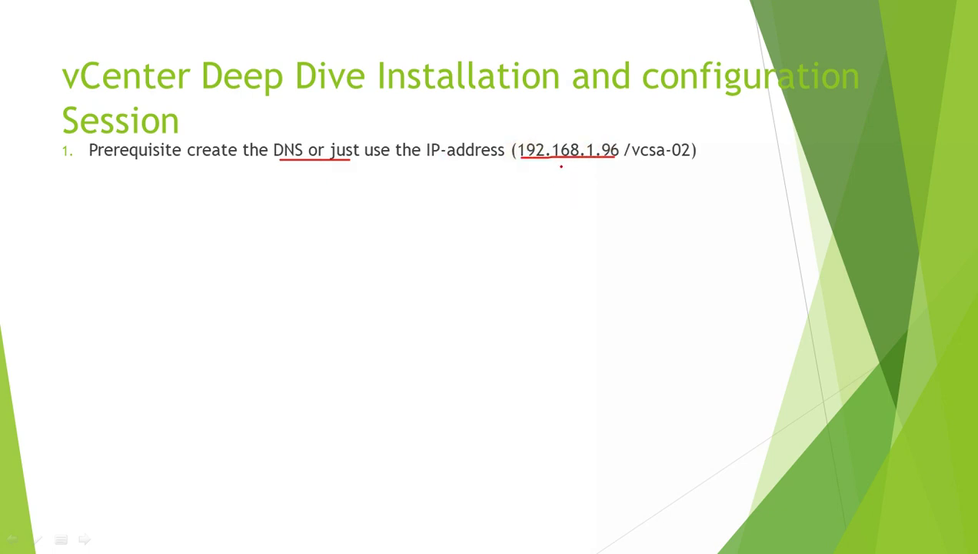